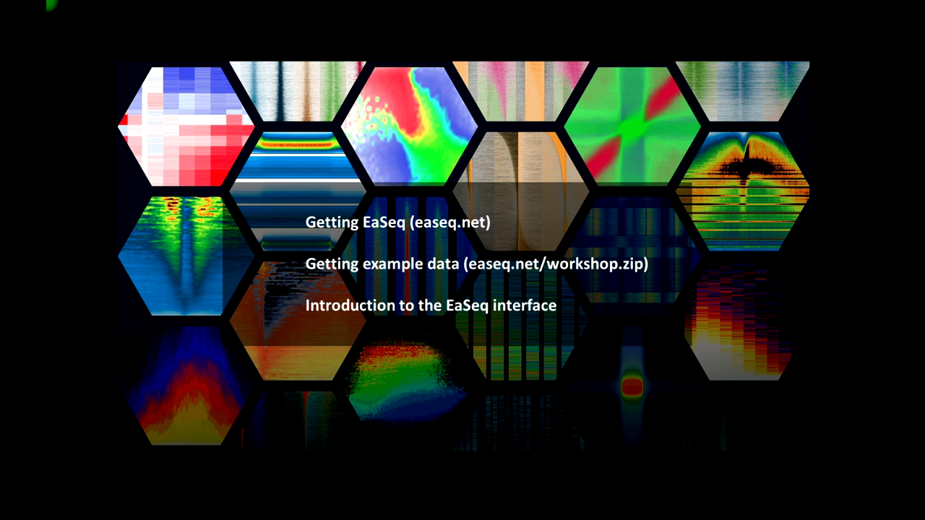
- Switch from the PowerPoint slideshow to the Google Chrome window
{"action": "key", "text": "alt+Tab"}
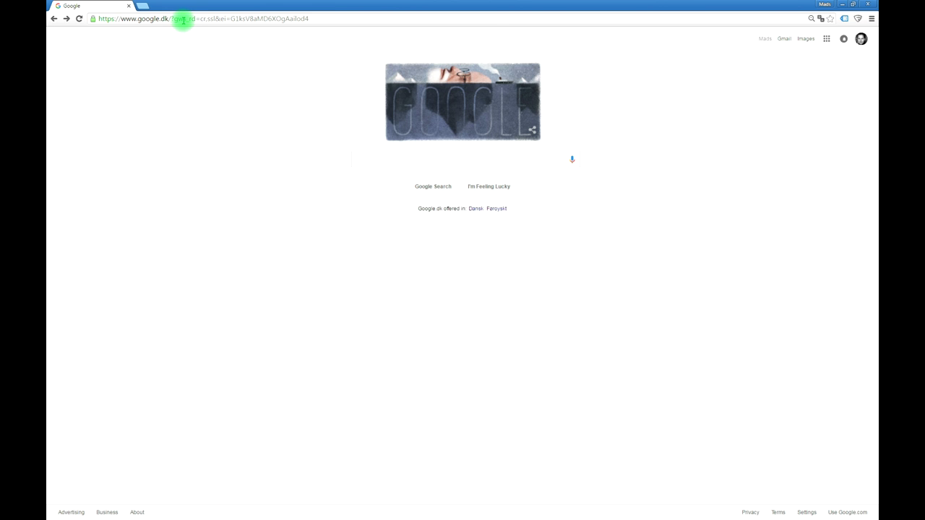
- Go to easeq.net and start downloading EaSeq.zip from its download page
{"action": "left_click", "coordinate": [182, 20]}
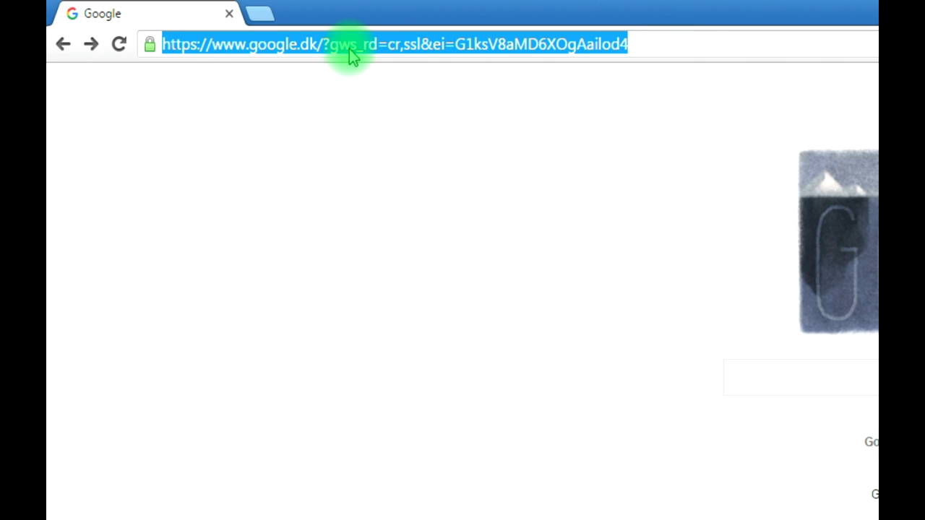
{"action": "type", "text": "easeq"}
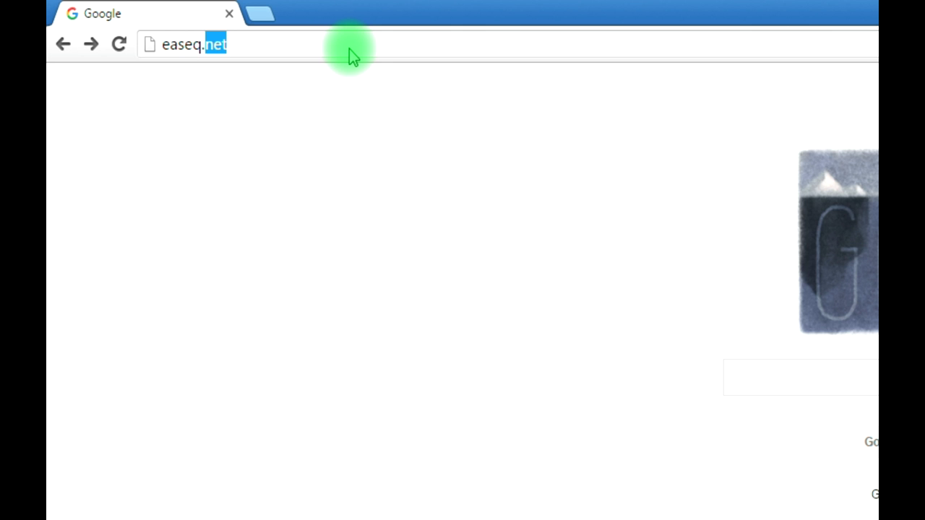
{"action": "type", "text": ".net"}
{"action": "key", "text": "Return"}
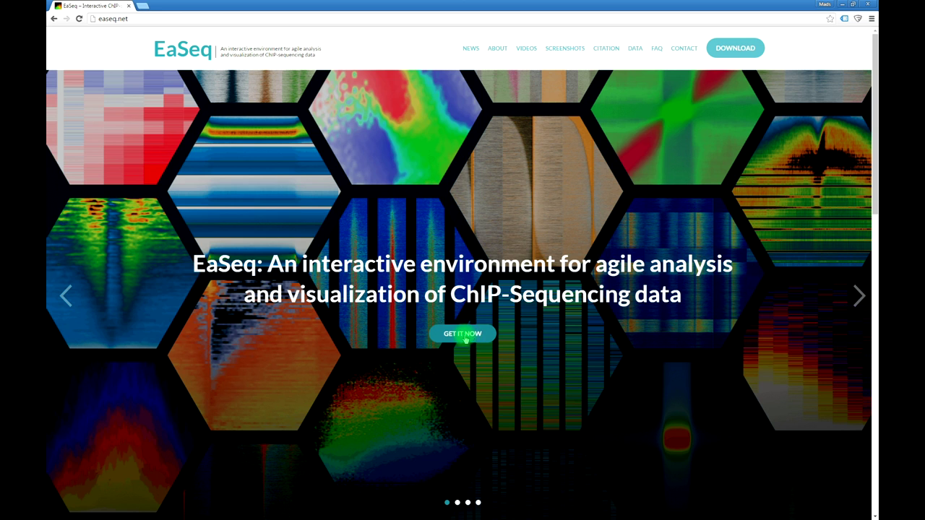
{"action": "left_click", "coordinate": [471, 335]}
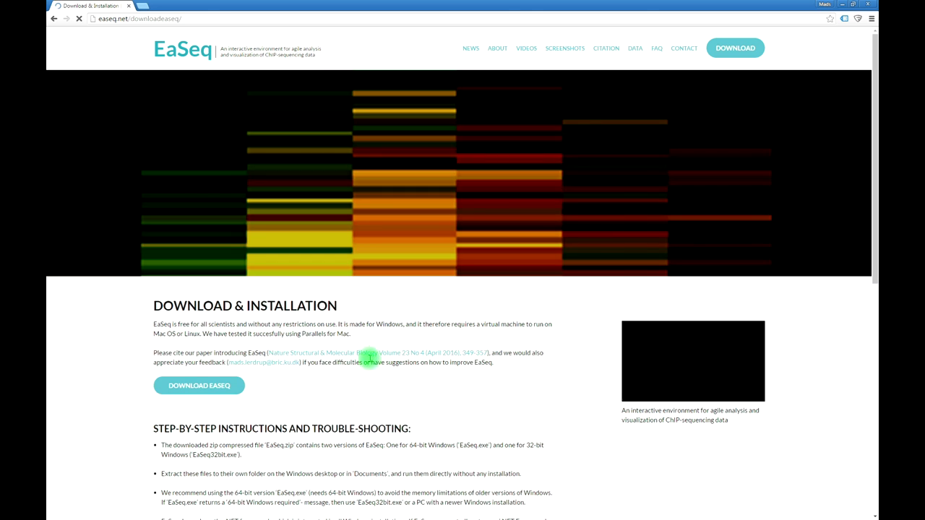
{"action": "left_click", "coordinate": [206, 389]}
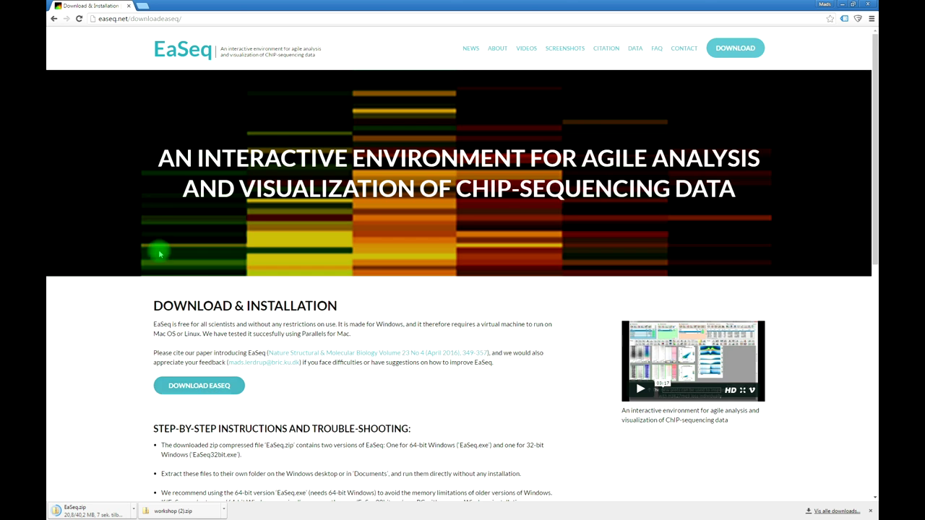
- Load the address easeq.net/workshop.pd in Chrome
{"action": "left_click", "coordinate": [165, 20]}
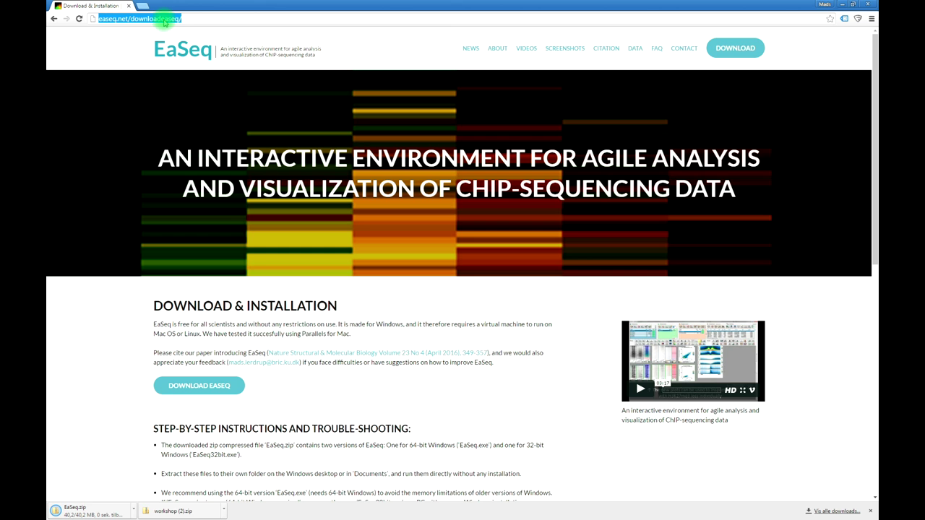
{"action": "type", "text": "easeq.net"}
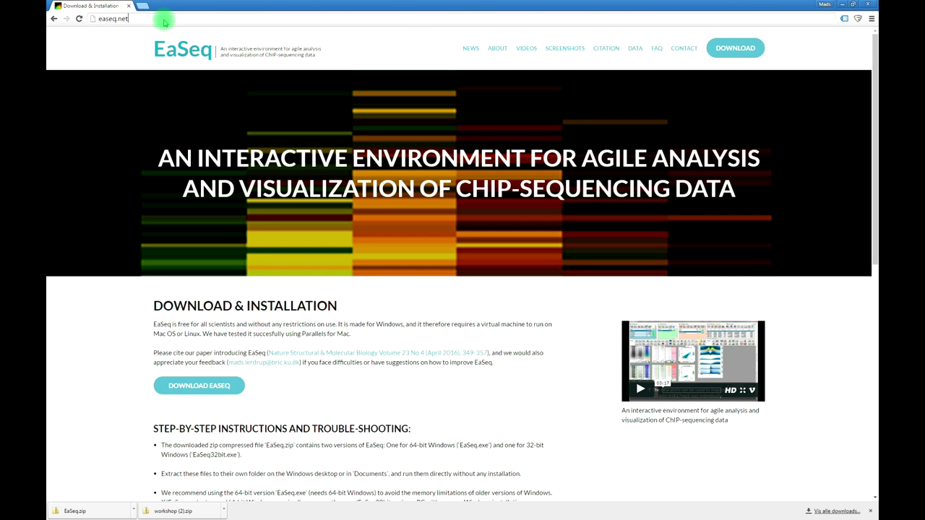
{"action": "type", "text": "/work"}
{"action": "type", "text": "shop"}
{"action": "type", "text": ".pd"}
{"action": "key", "text": "Return"}
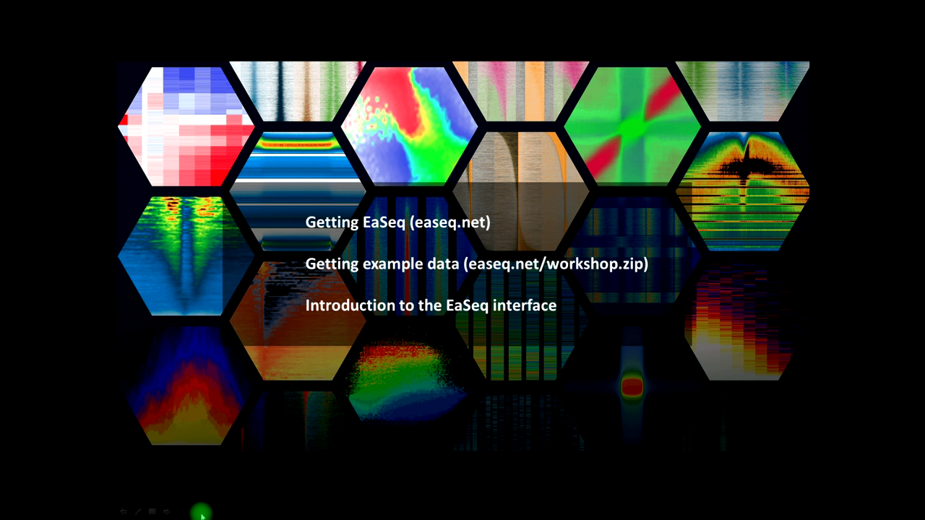
- Copy EaSeq.zip from the Downloads folder and paste it onto the Desktop
{"action": "key", "text": "super"}
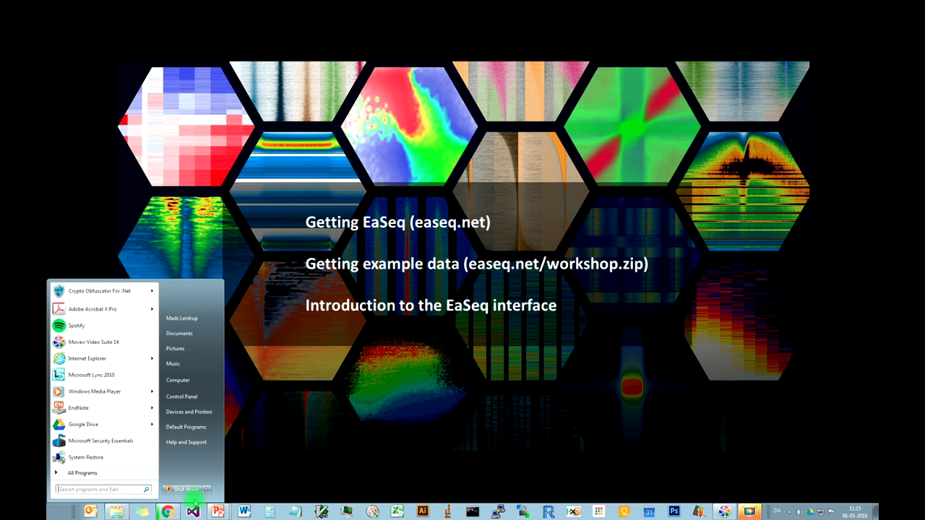
{"action": "left_click", "coordinate": [116, 512]}
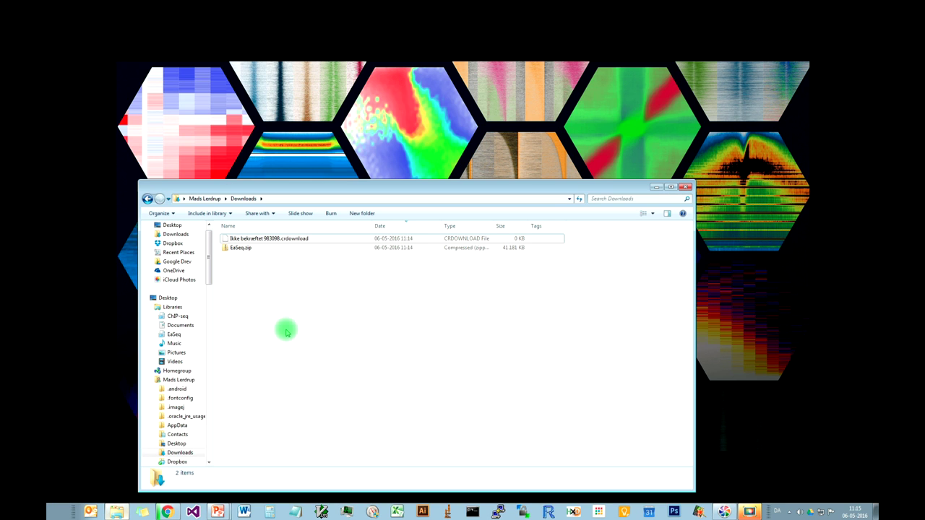
{"action": "left_click", "coordinate": [255, 249]}
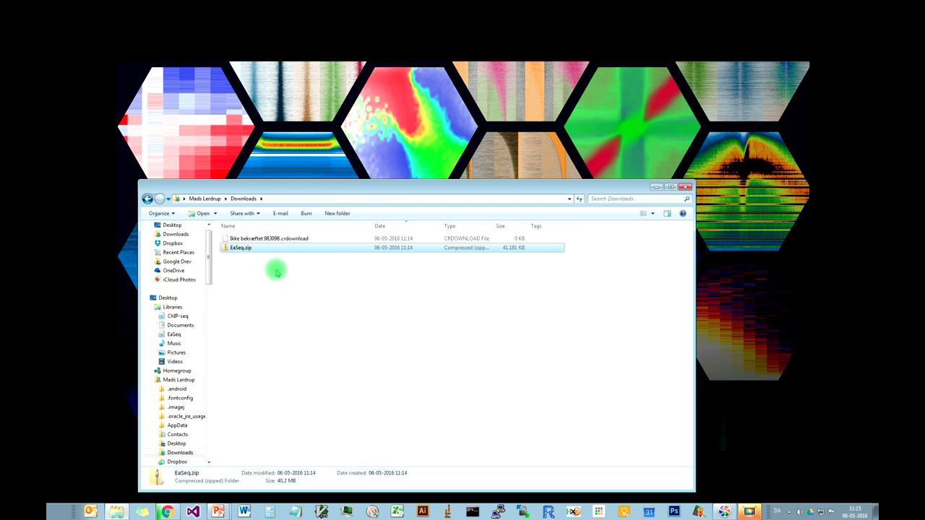
{"action": "left_click", "coordinate": [180, 226]}
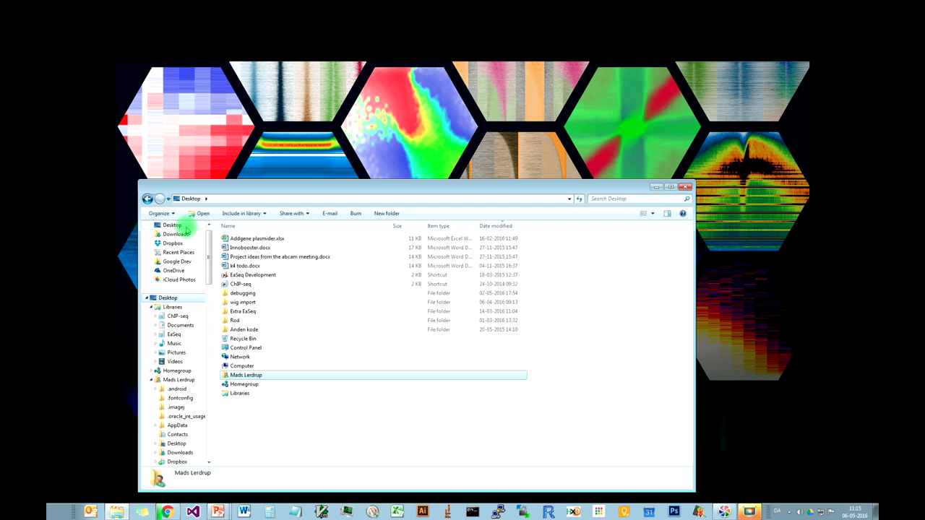
{"action": "left_click", "coordinate": [309, 442]}
{"action": "key", "text": "ctrl+v"}
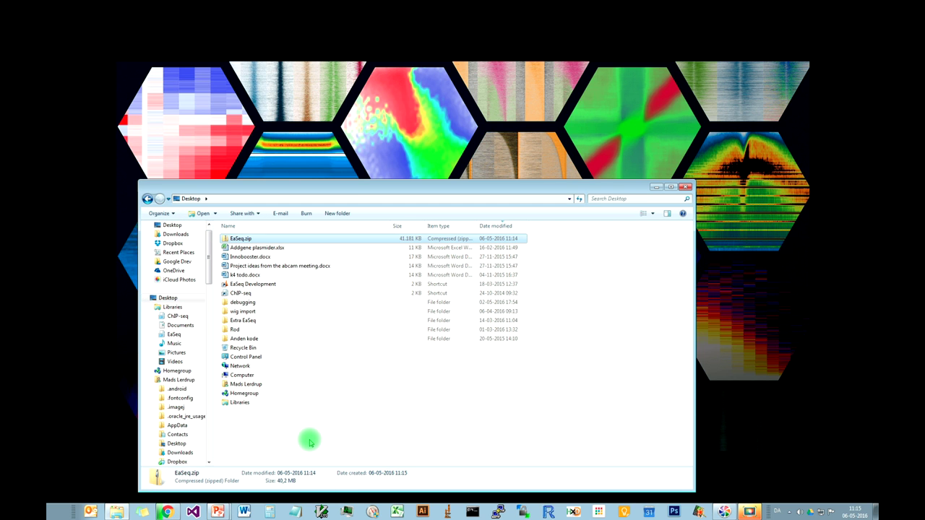
{"action": "right_click", "coordinate": [259, 239]}
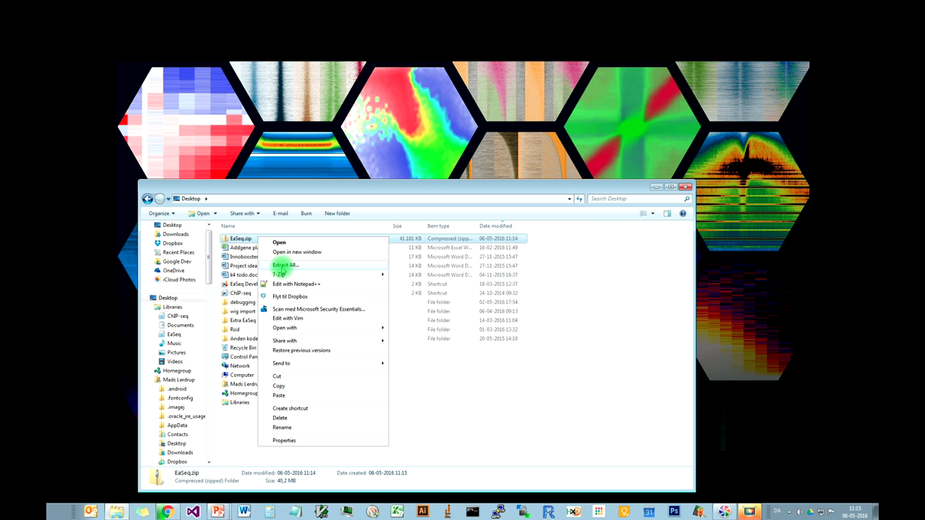
- Extract All of EaSeq.zip into the Desktop EaSeq folder
{"action": "left_click", "coordinate": [279, 266]}
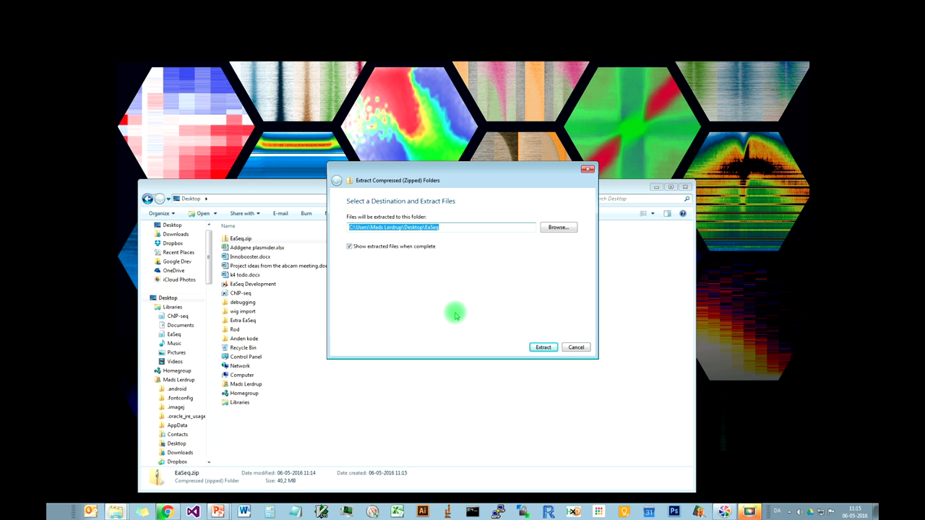
{"action": "left_click", "coordinate": [544, 348]}
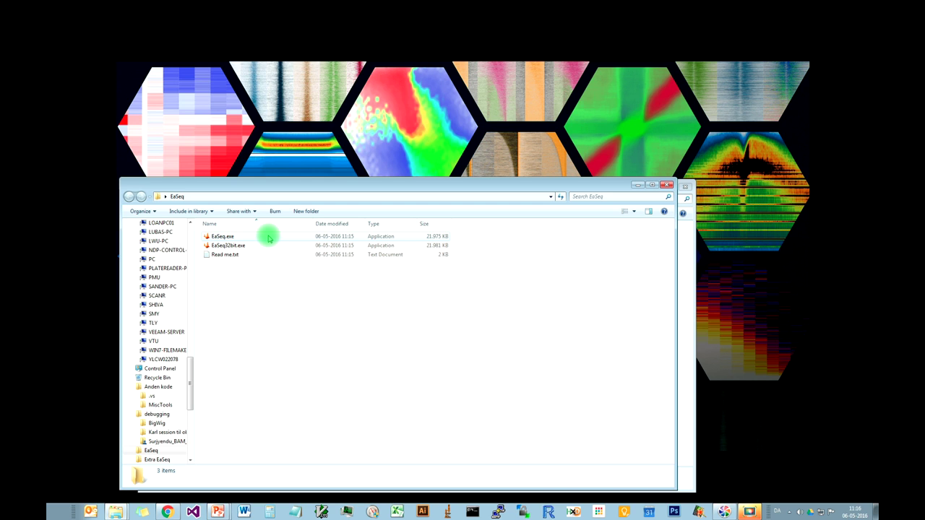
- Run EaSeq.exe with 'Always ask before opening this file' unticked in the security warning
{"action": "double_click", "coordinate": [268, 239]}
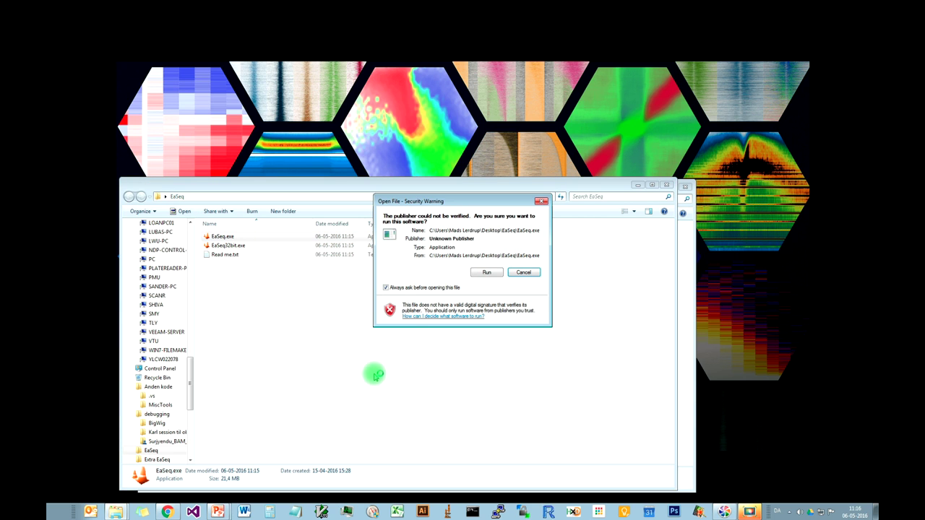
{"action": "left_click", "coordinate": [456, 291]}
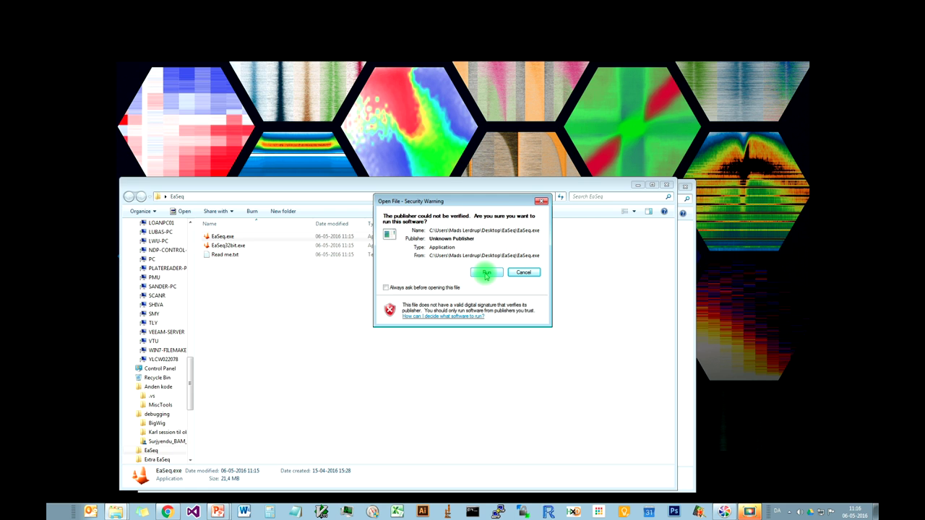
{"action": "left_click", "coordinate": [487, 273]}
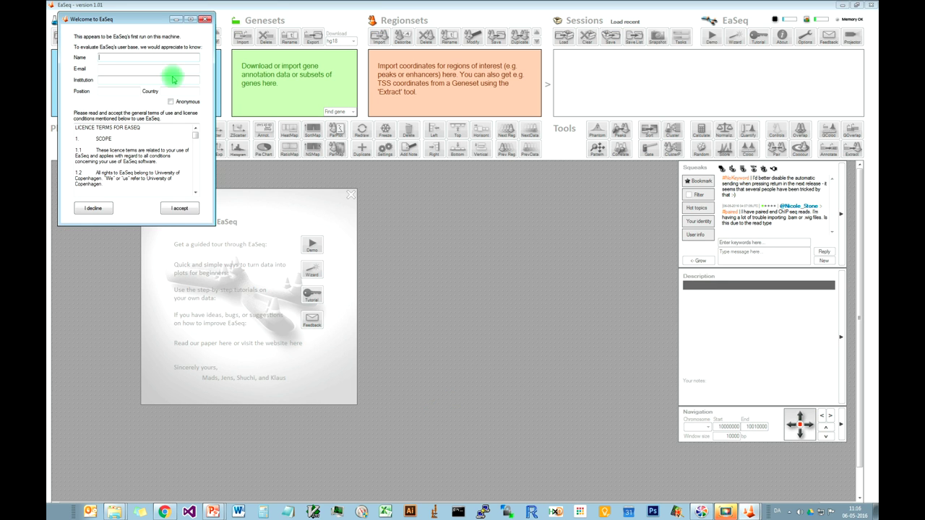
- Fill in the registration form with the user's full name and e-mail address
{"action": "left_click_drag", "start_coordinate": [155, 19], "coordinate": [482, 40]}
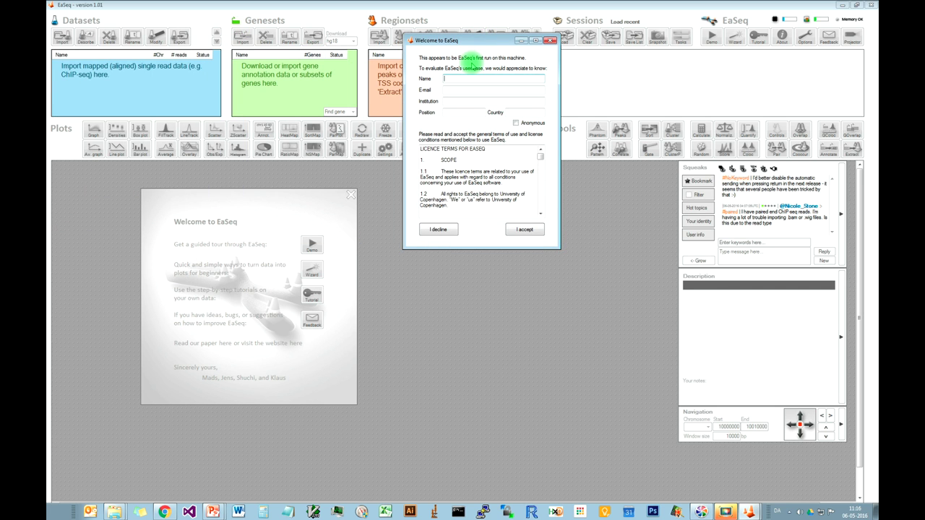
{"action": "key", "text": "Tab"}
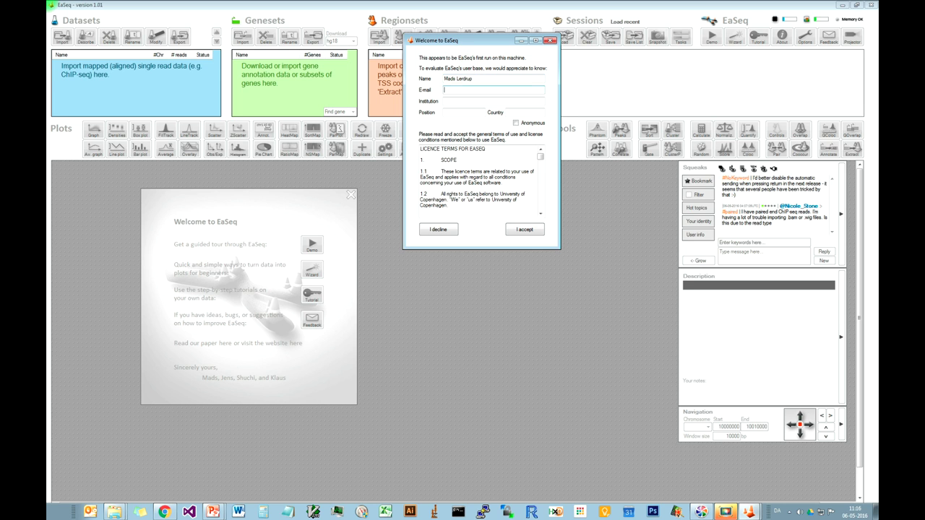
{"action": "key", "text": "Tab"}
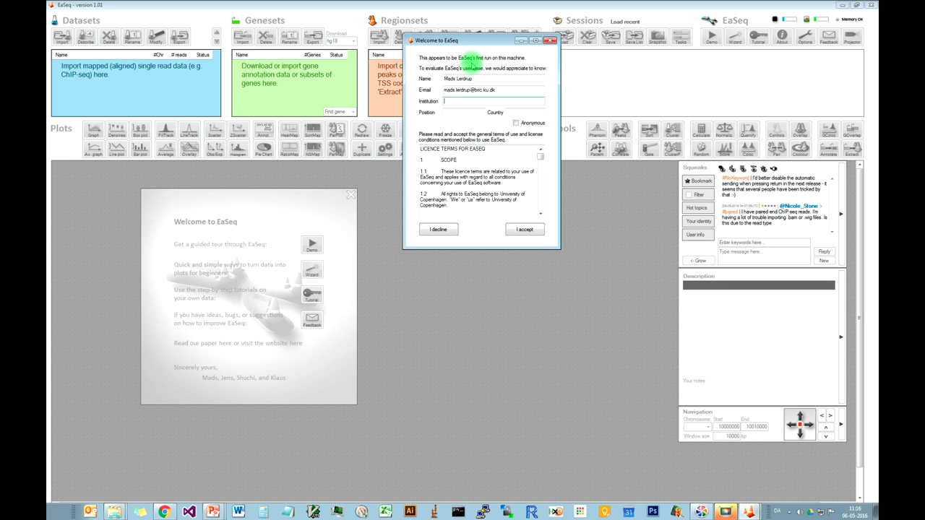
- Enter the institution and country Denmark, leave Anonymous unticked, and accept the licence
{"action": "type", "text": "BR"}
{"action": "type", "text": "Den"}
{"action": "key", "text": "BackSpace"}
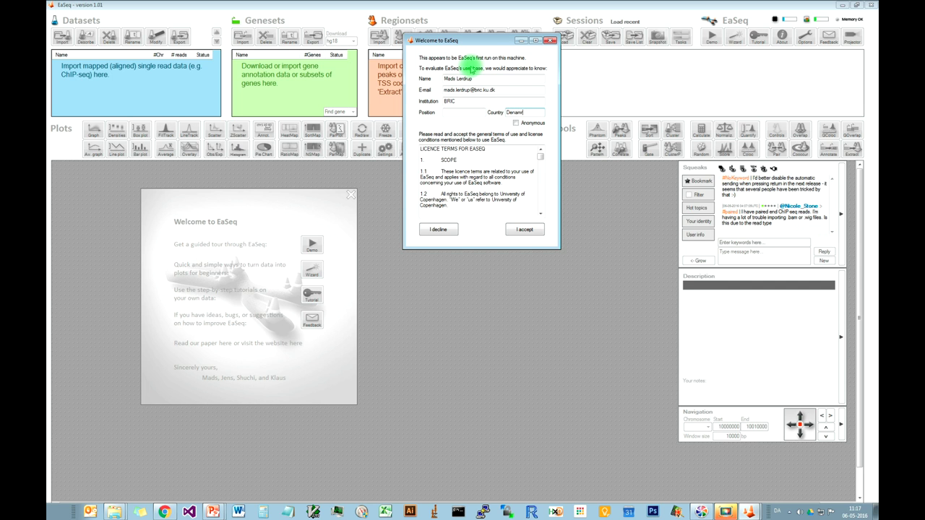
{"action": "type", "text": "mark"}
{"action": "left_click", "coordinate": [517, 124]}
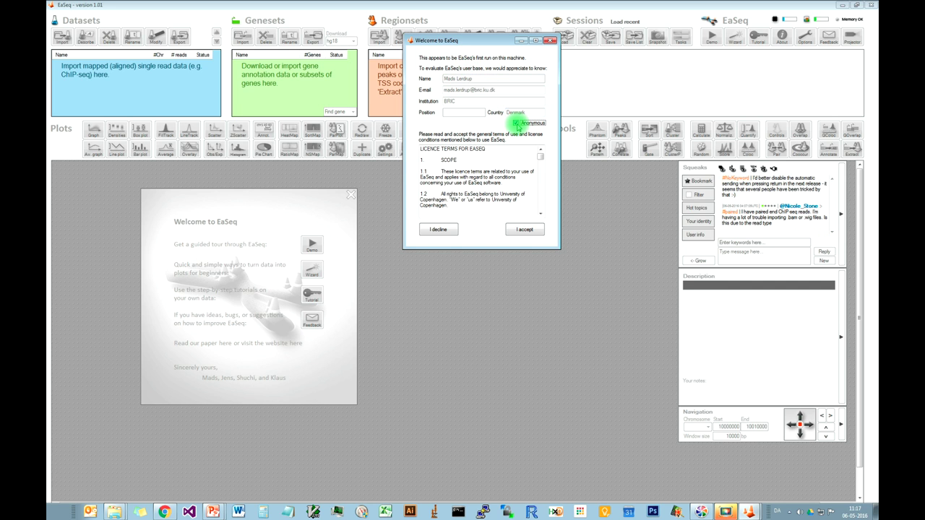
{"action": "left_click", "coordinate": [518, 124]}
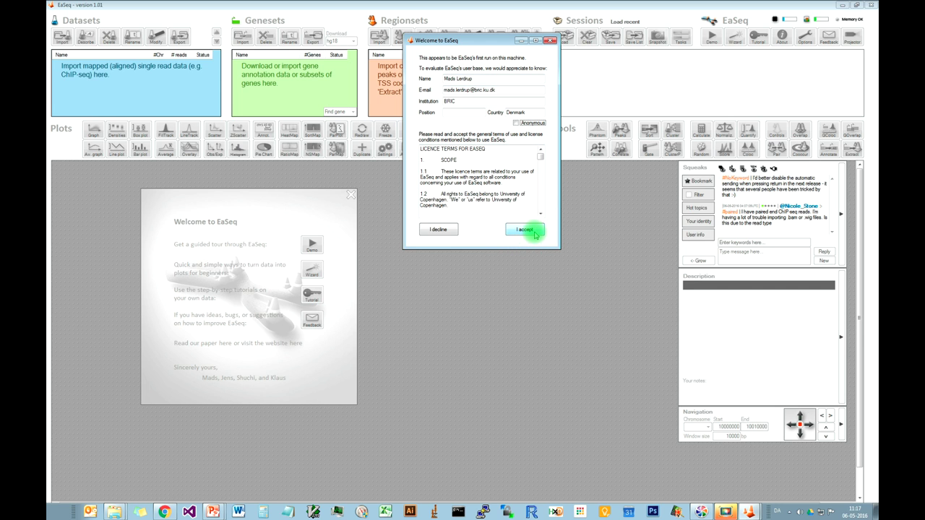
{"action": "left_click", "coordinate": [533, 233]}
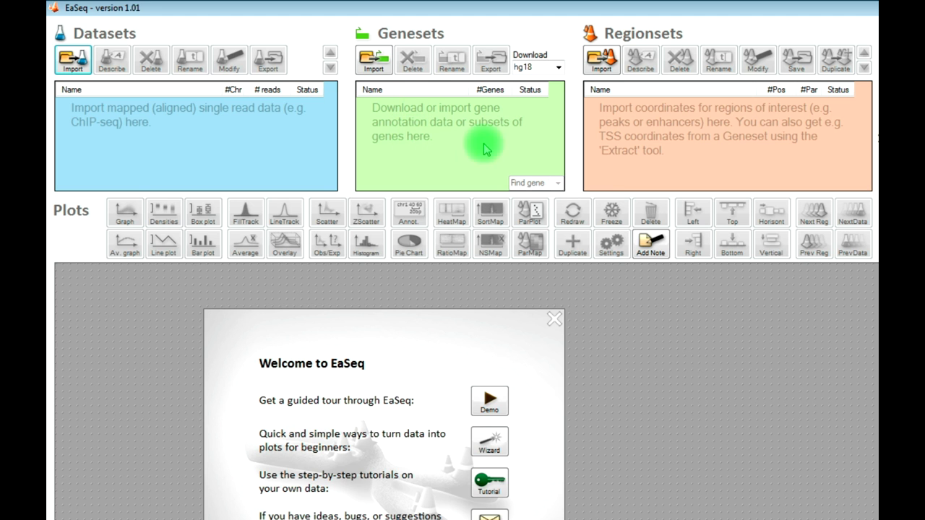
- Keep hg18 as the genome build and close the Welcome to EaSeq window
{"action": "left_click", "coordinate": [560, 69]}
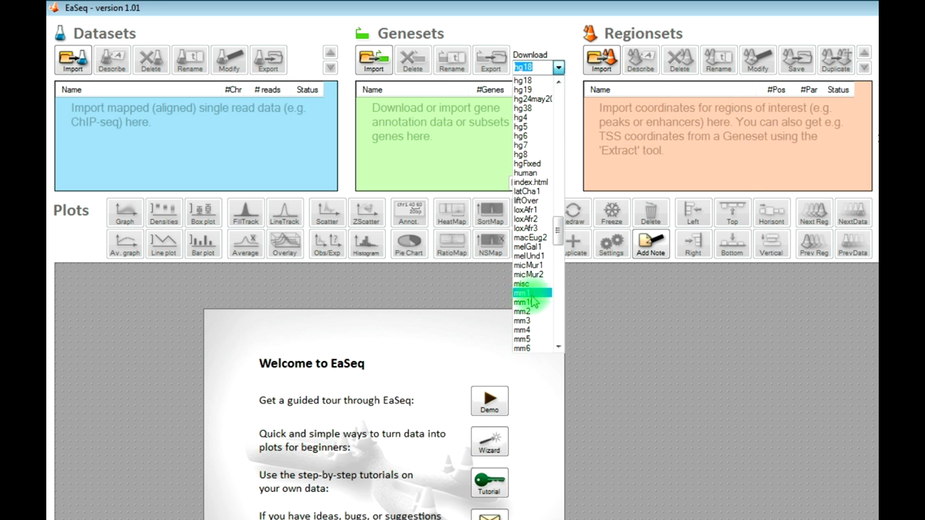
{"action": "left_click", "coordinate": [556, 44]}
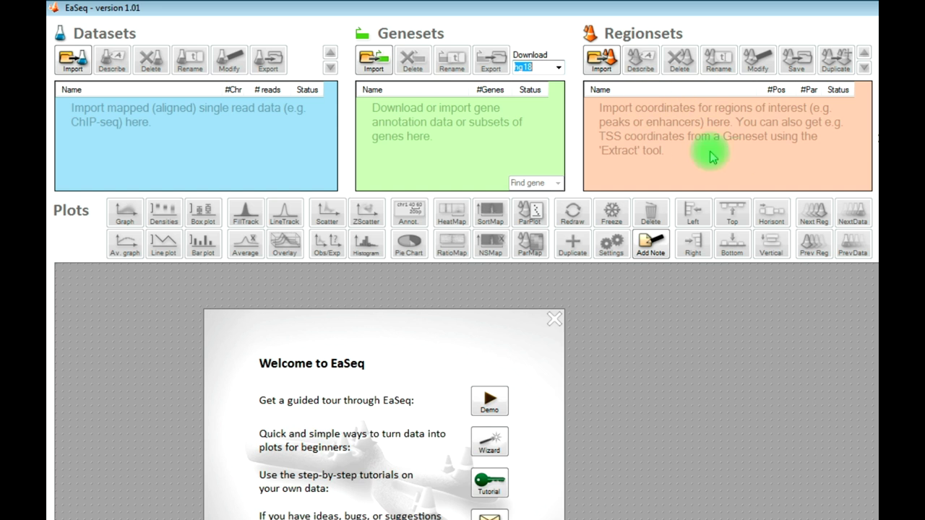
{"action": "key", "text": "Escape"}
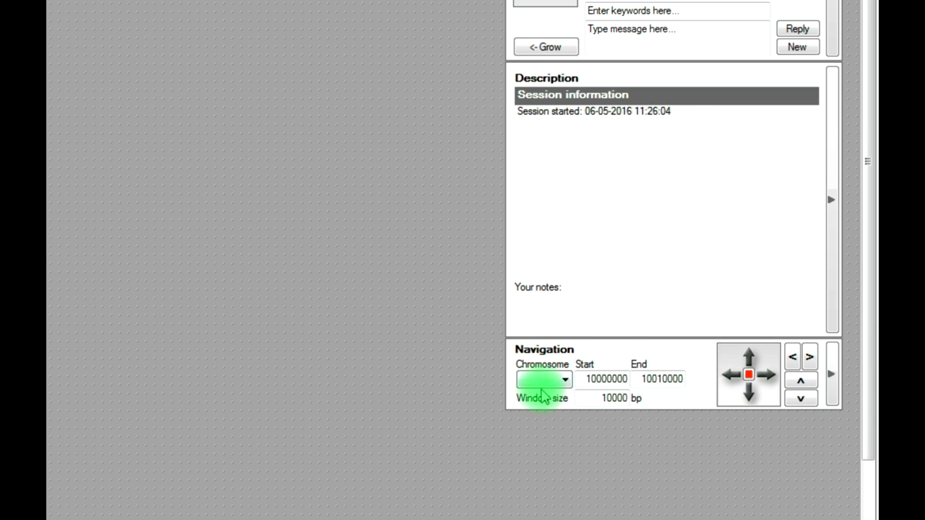
- Collapse the Navigation, Description and Squeaks side panels
{"action": "left_click", "coordinate": [749, 375]}
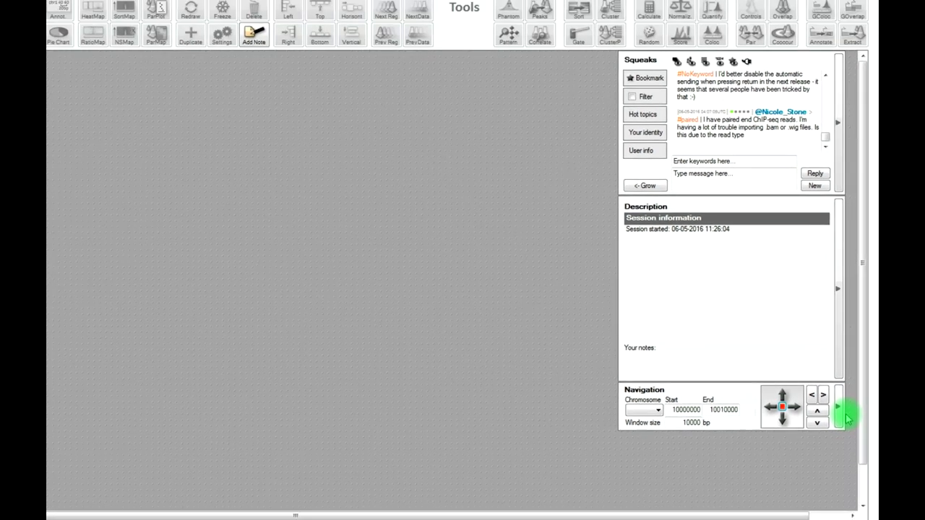
{"action": "left_click", "coordinate": [842, 427]}
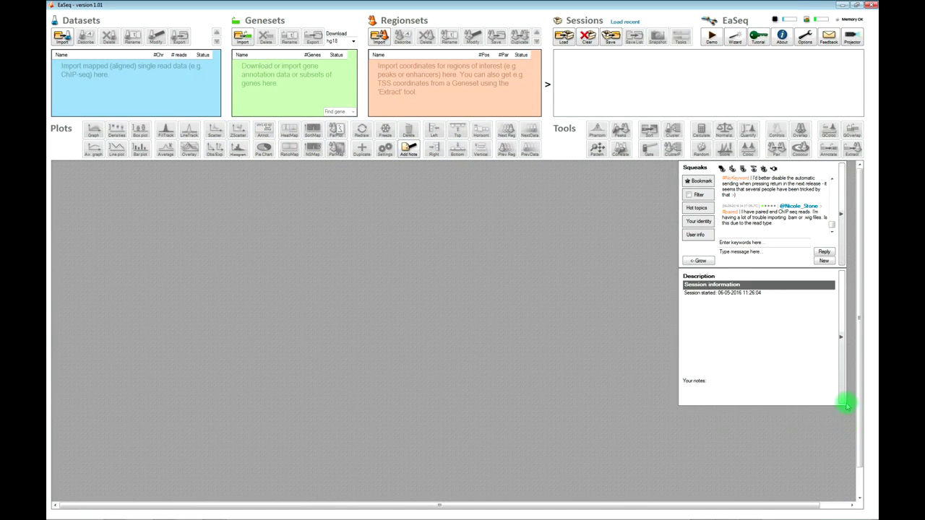
{"action": "left_click", "coordinate": [843, 391]}
{"action": "left_click", "coordinate": [843, 252]}
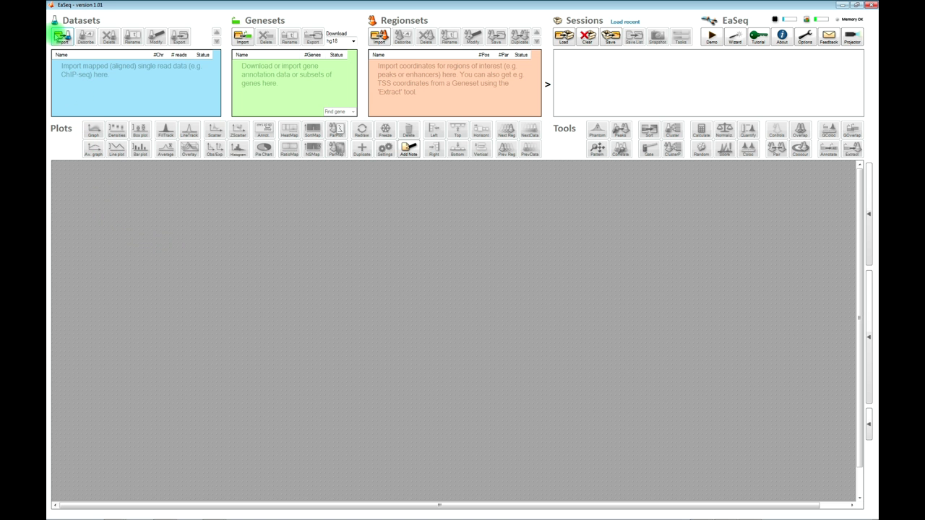
- Import all four .bed files from Desktop > workshop as datasets
{"action": "left_click", "coordinate": [62, 36]}
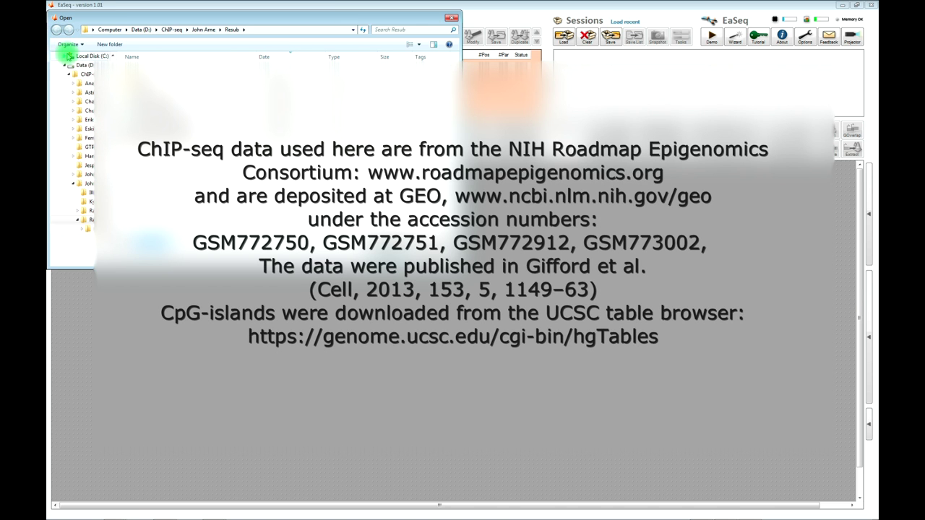
{"action": "scroll", "coordinate": [94, 58], "scroll_direction": "up", "scroll_amount": 6}
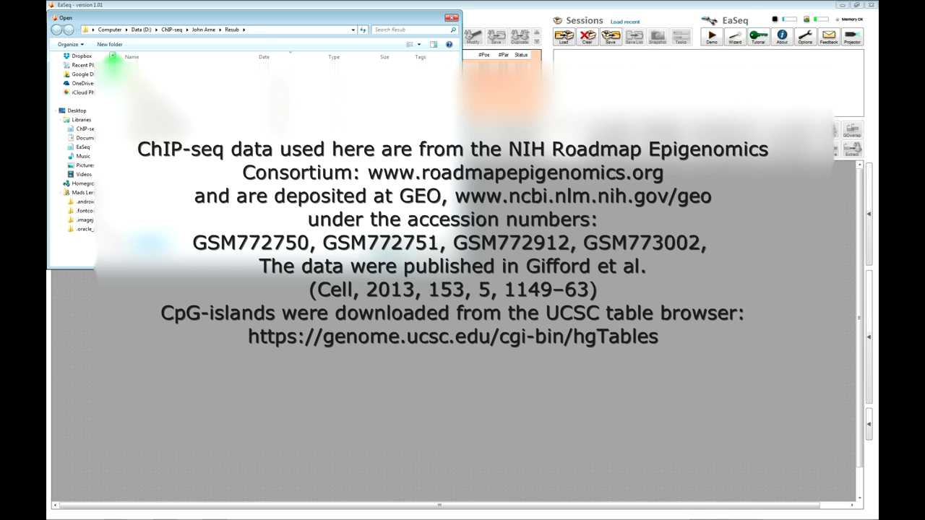
{"action": "left_click", "coordinate": [79, 69]}
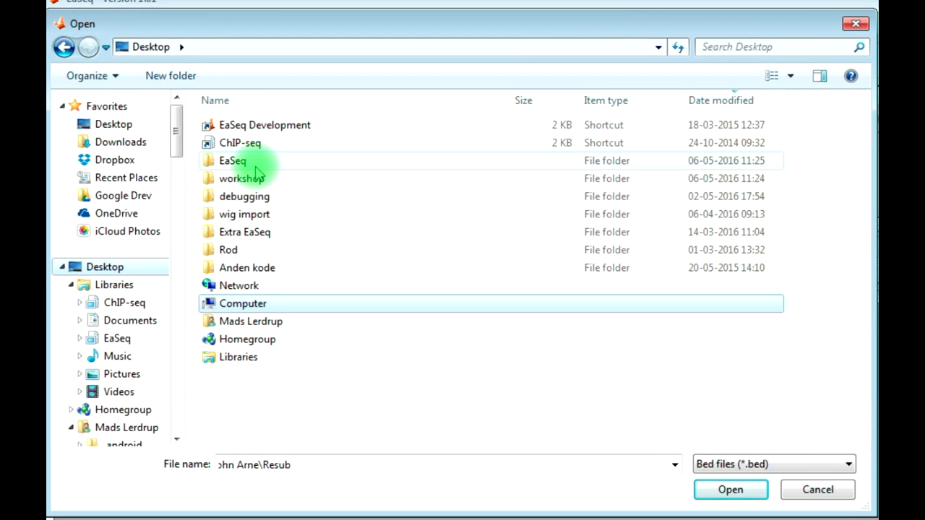
{"action": "double_click", "coordinate": [246, 179]}
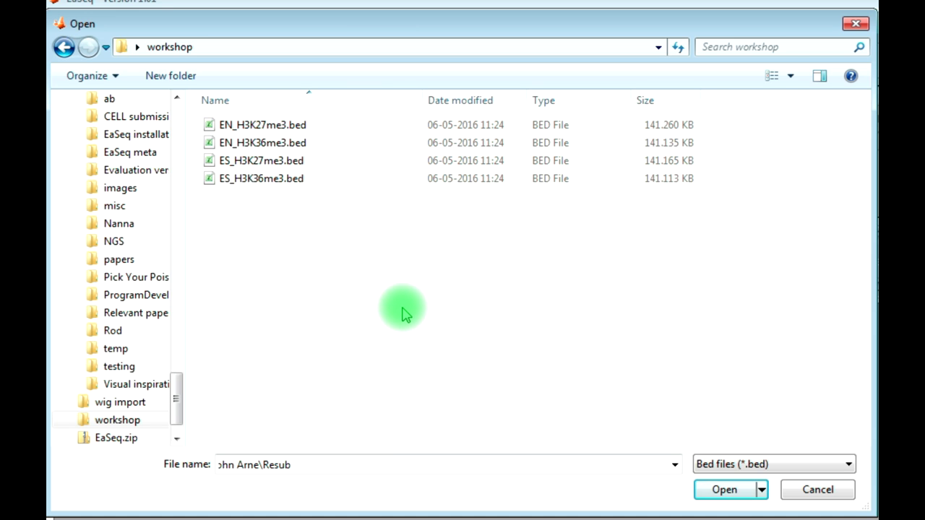
{"action": "left_click_drag", "start_coordinate": [320, 275], "coordinate": [246, 127]}
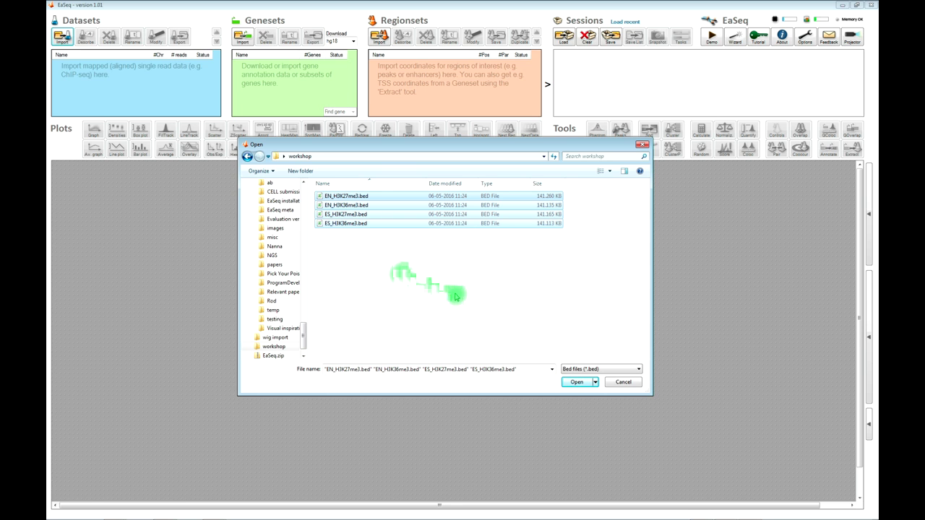
{"action": "left_click", "coordinate": [577, 384]}
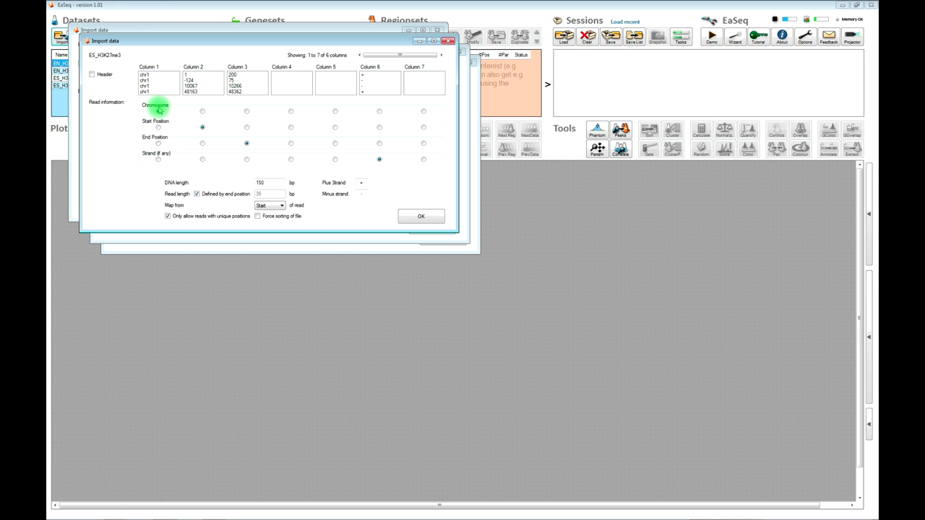
- Map column 1 to Chromosome, column 3 to End Position and column 6 to Strand
{"action": "left_click", "coordinate": [158, 112]}
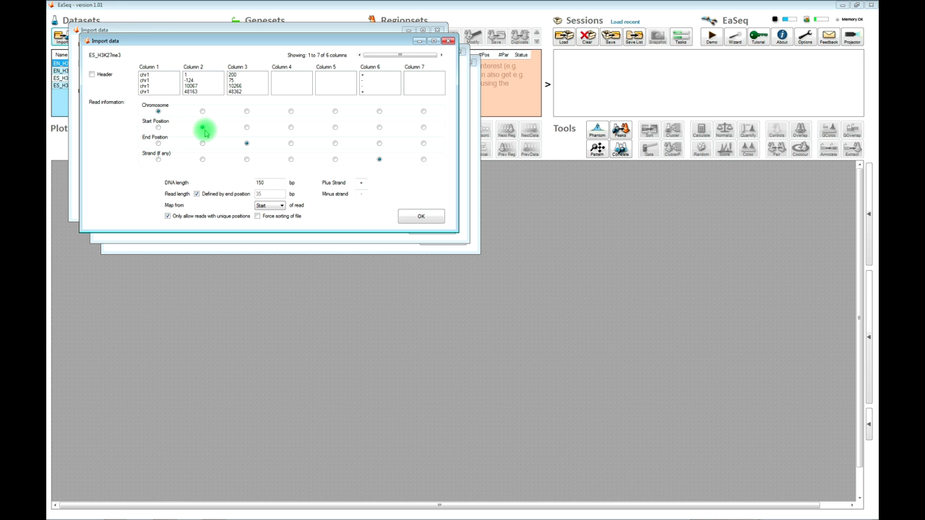
{"action": "left_click", "coordinate": [246, 144]}
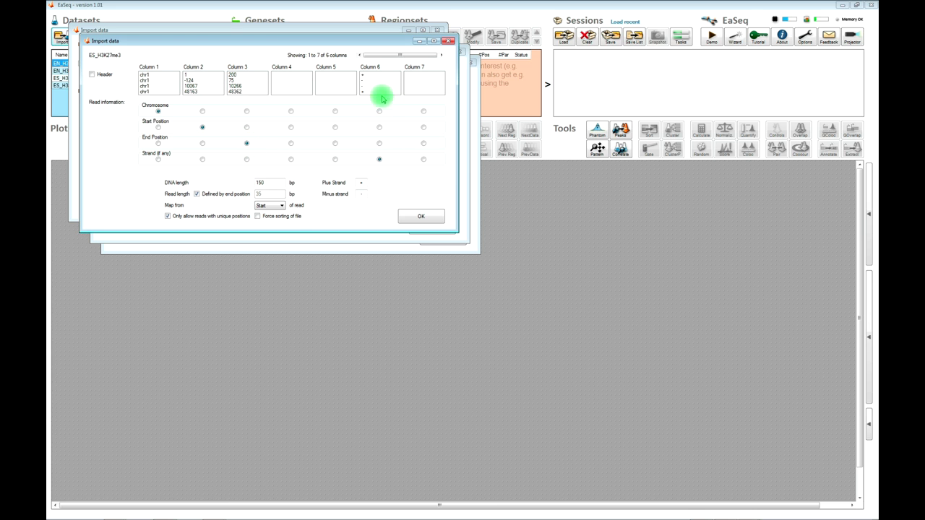
{"action": "left_click", "coordinate": [379, 159]}
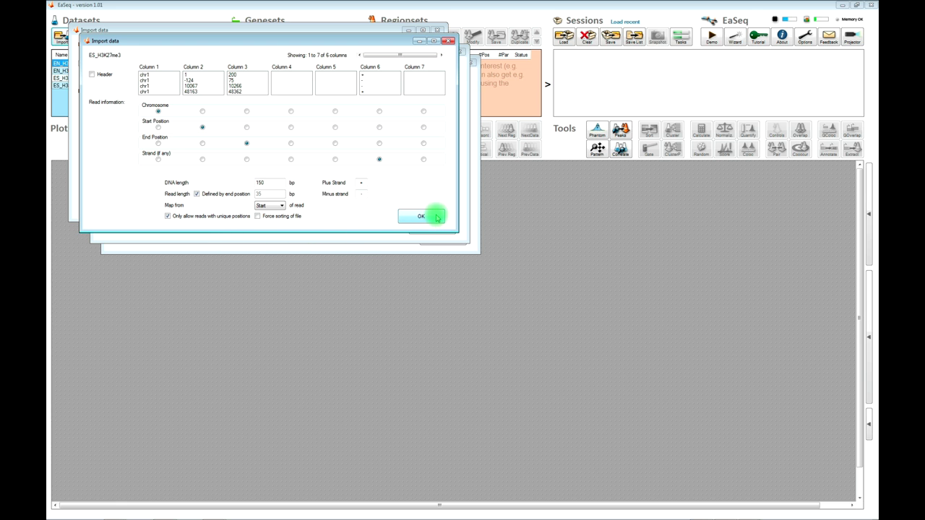
- Accept the same import settings for each remaining dataset, including ES_H3K27me3 and ES_H3K36me3
{"action": "left_click", "coordinate": [435, 219]}
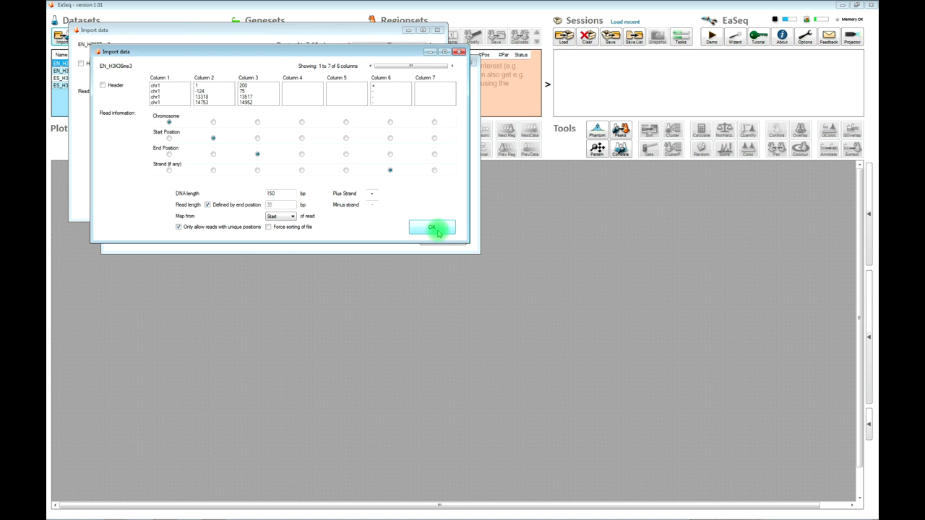
{"action": "left_click", "coordinate": [434, 227]}
{"action": "left_click", "coordinate": [439, 240]}
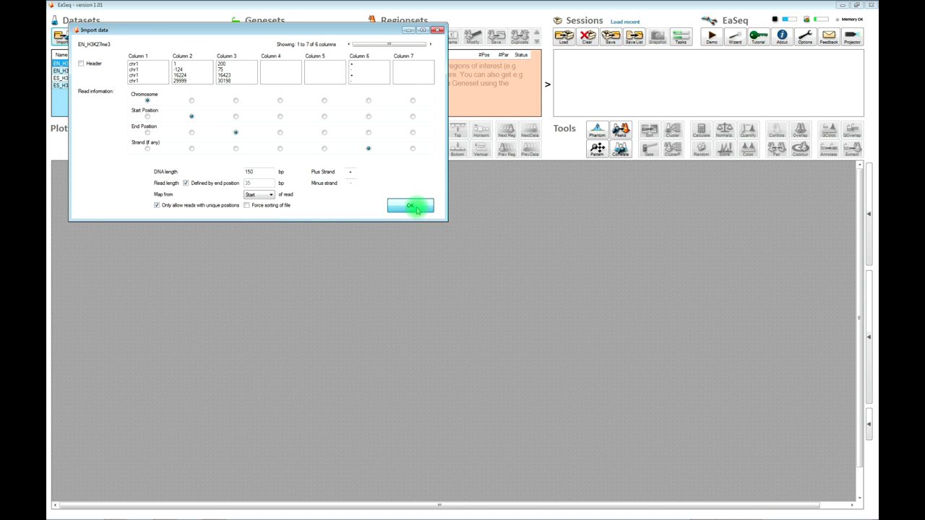
{"action": "left_click", "coordinate": [413, 208]}
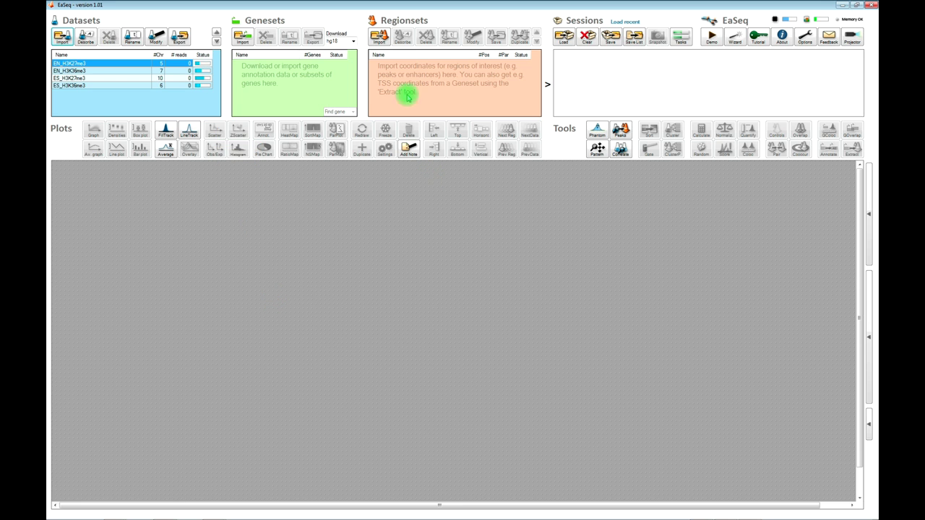
- Import cpgIslandExt.txt as a regionset, treating the first row as data rather than a header
{"action": "left_click", "coordinate": [380, 40]}
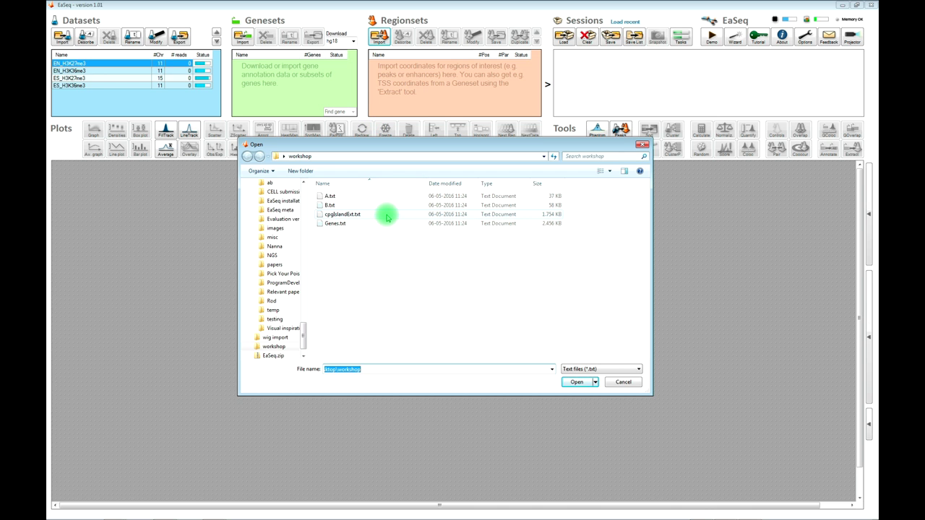
{"action": "double_click", "coordinate": [386, 215]}
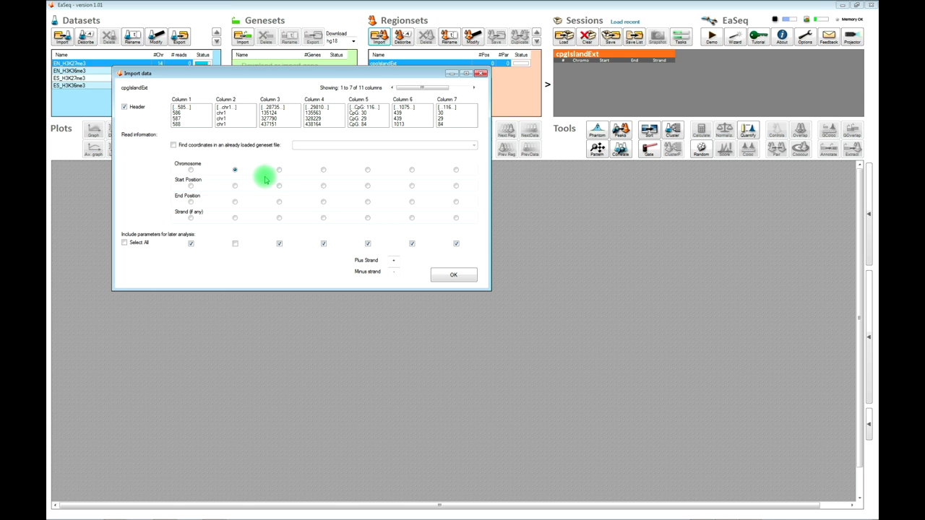
{"action": "left_click", "coordinate": [124, 107]}
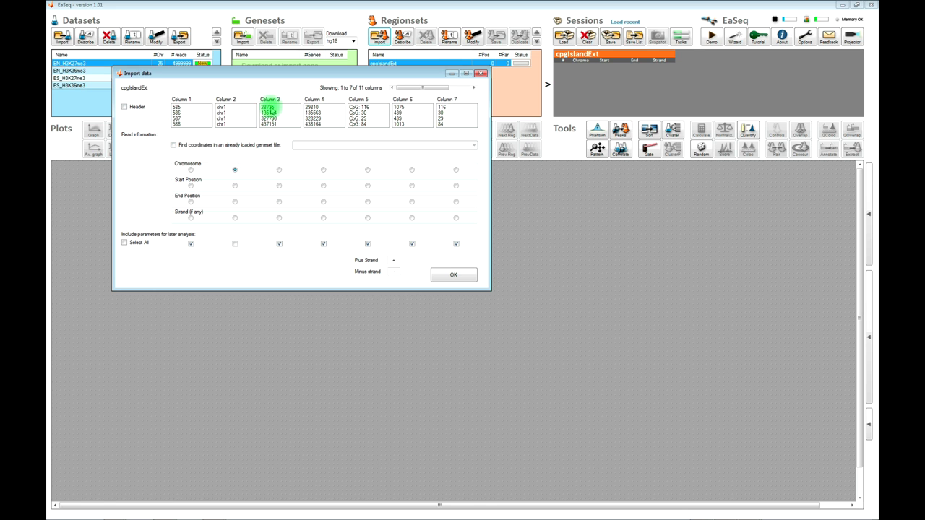
- Use column 3 as Start and column 4 as End, exclude both as parameters, and confirm
{"action": "left_click", "coordinate": [279, 186]}
{"action": "left_click", "coordinate": [324, 203]}
{"action": "left_click", "coordinate": [324, 244]}
{"action": "left_click", "coordinate": [279, 244]}
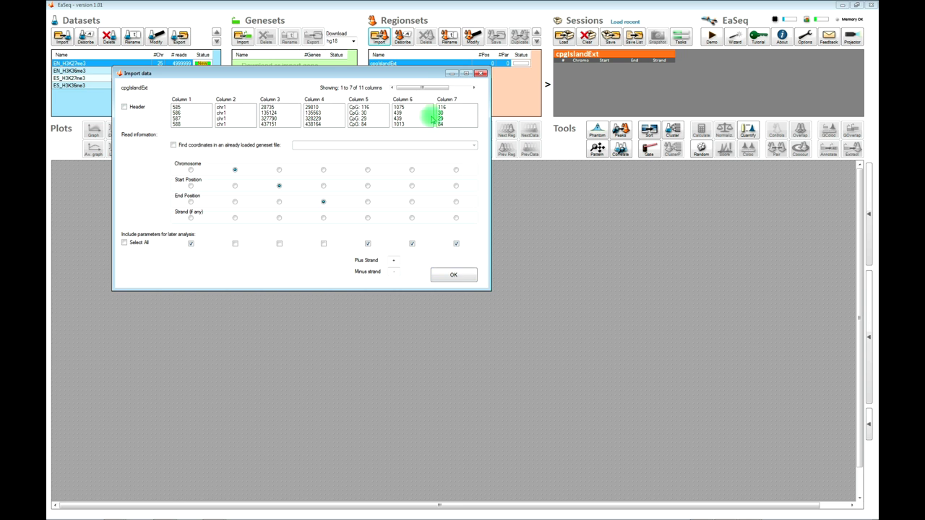
{"action": "left_click_drag", "start_coordinate": [424, 87], "coordinate": [432, 88]}
{"action": "left_click_drag", "start_coordinate": [442, 89], "coordinate": [413, 109]}
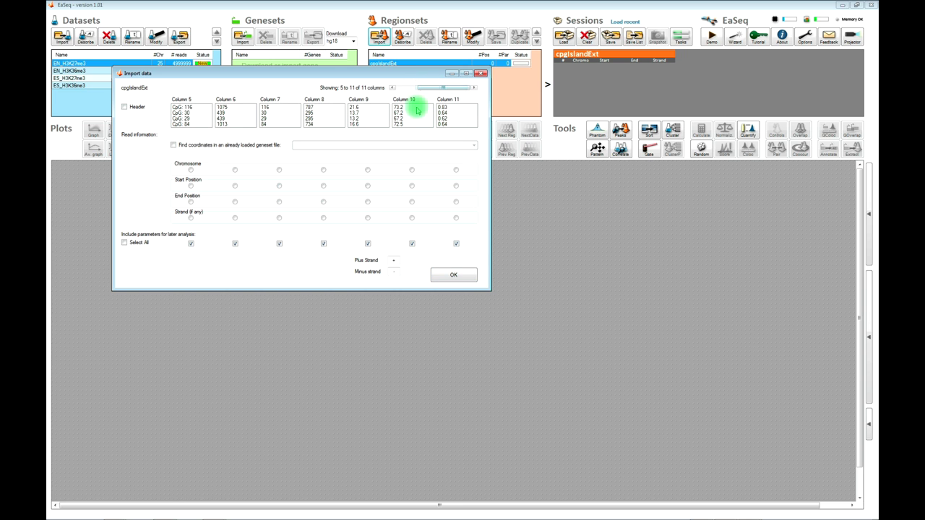
{"action": "left_click", "coordinate": [456, 283]}
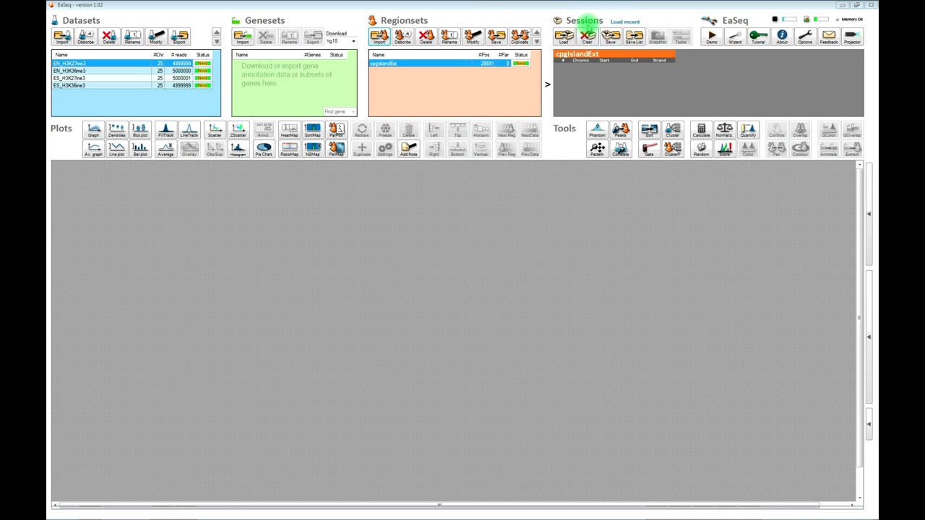
- Save the EaSeq session under the file name 'test'
{"action": "left_click", "coordinate": [607, 34]}
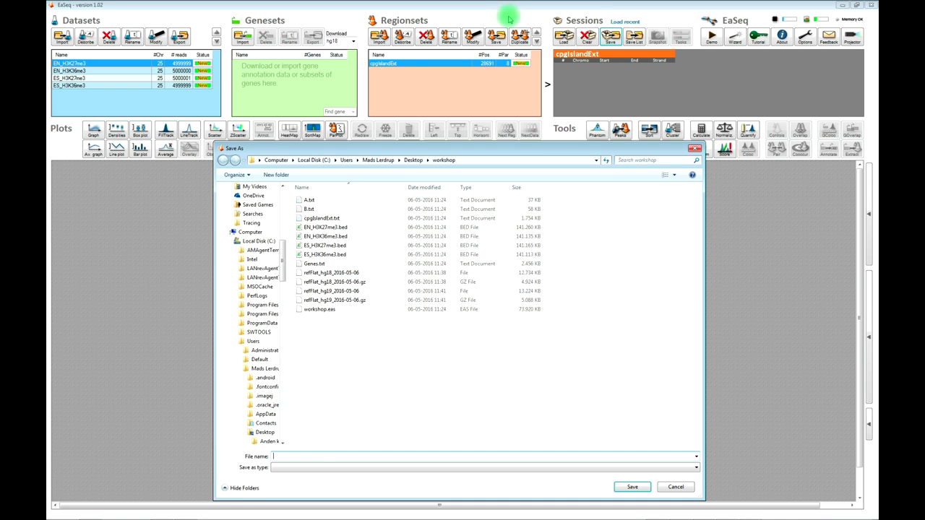
{"action": "left_click", "coordinate": [311, 457]}
{"action": "type", "text": "test"}
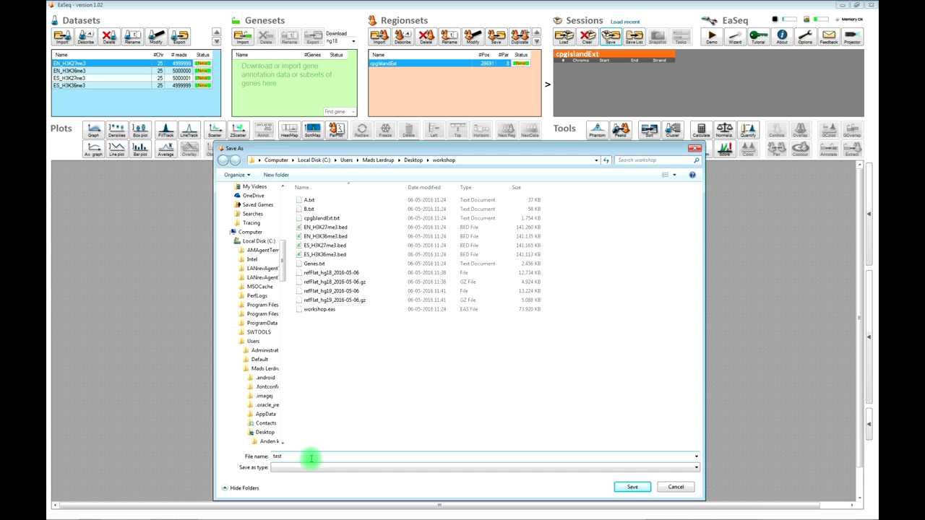
{"action": "key", "text": "Return"}
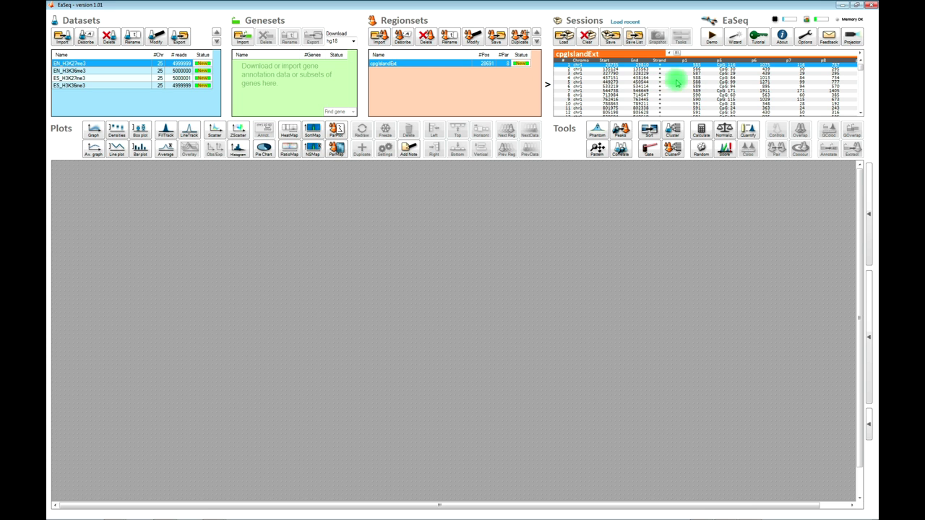
{"action": "left_click_drag", "start_coordinate": [861, 60], "coordinate": [863, 58]}
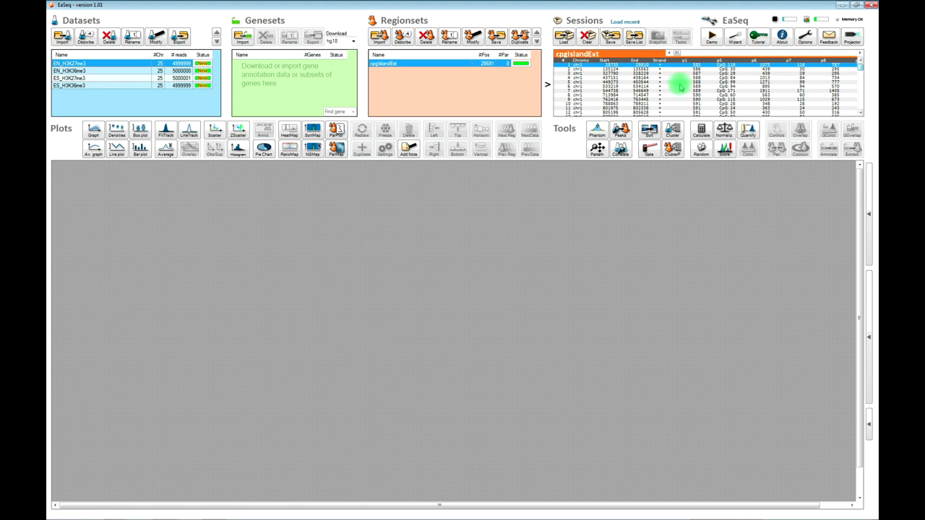
{"action": "left_click", "coordinate": [768, 78]}
{"action": "left_click_drag", "start_coordinate": [759, 94], "coordinate": [698, 149]}
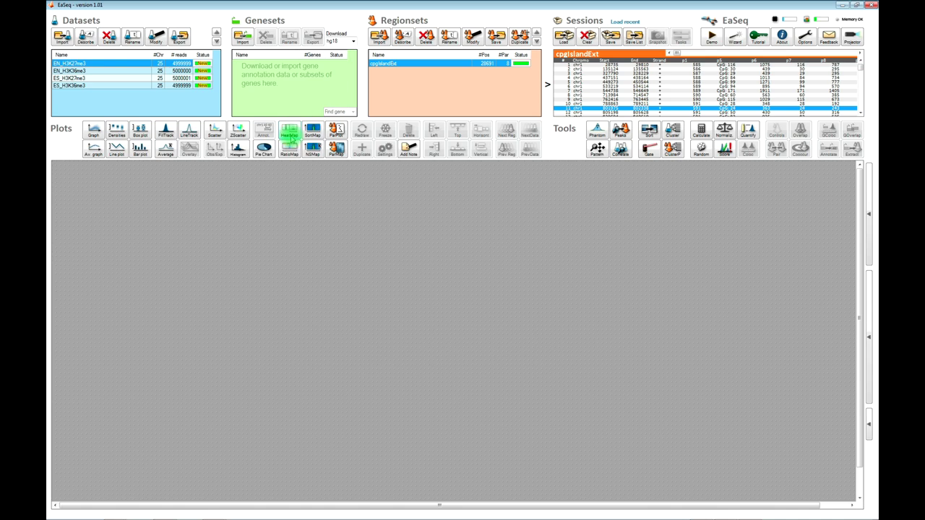
- Start a heatmap with EN_H3K27me3, EN_H3K36me3 and both ES datasets as data
{"action": "left_click", "coordinate": [289, 137]}
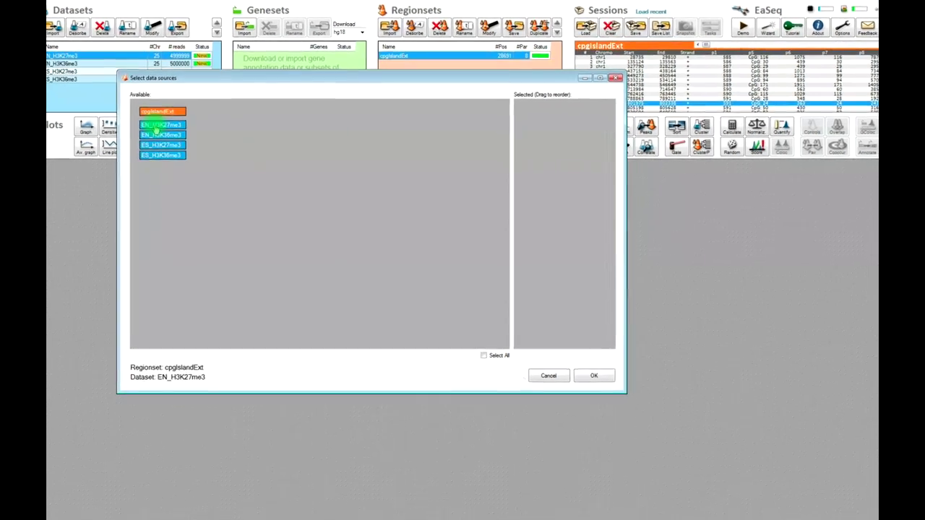
{"action": "left_click", "coordinate": [154, 132]}
{"action": "left_click", "coordinate": [155, 143]}
{"action": "left_click", "coordinate": [154, 153]}
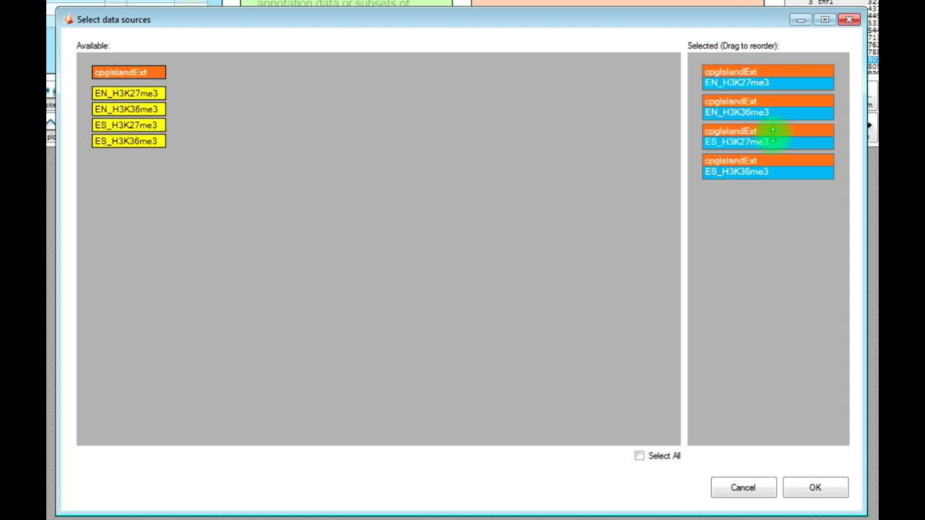
- Order the datasets ES_H3K36me3, EN_H3K36me3, ES_H3K27me3, EN_H3K27me3 and draw the heatmap
{"action": "left_click_drag", "start_coordinate": [755, 70], "coordinate": [771, 99]}
{"action": "left_click_drag", "start_coordinate": [764, 166], "coordinate": [779, 74]}
{"action": "left_click_drag", "start_coordinate": [768, 169], "coordinate": [776, 132]}
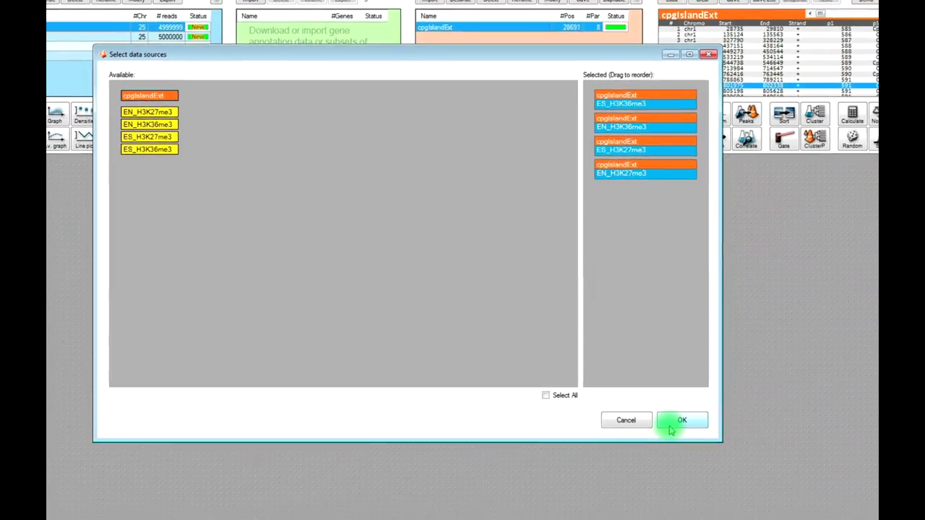
{"action": "left_click", "coordinate": [672, 425]}
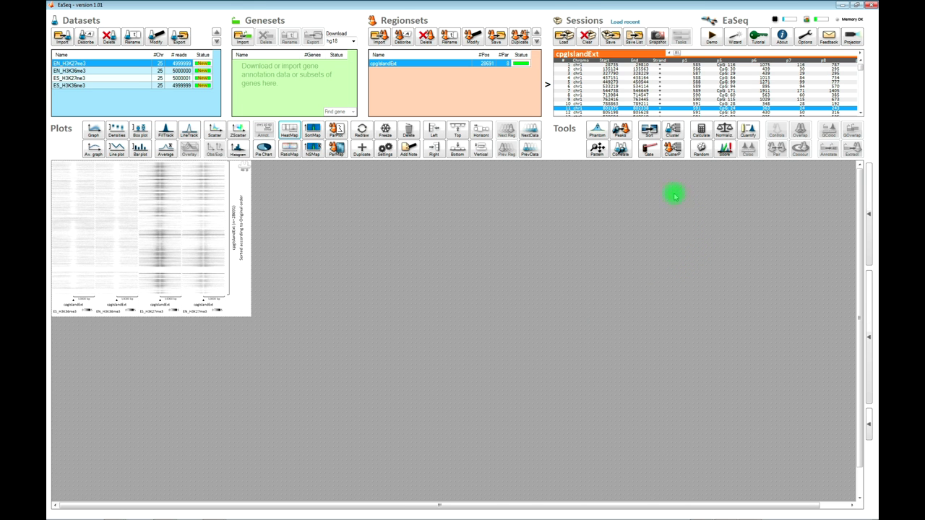
- Sort the cpgIslandExt regions by Size as the first sort level
{"action": "left_click", "coordinate": [649, 131]}
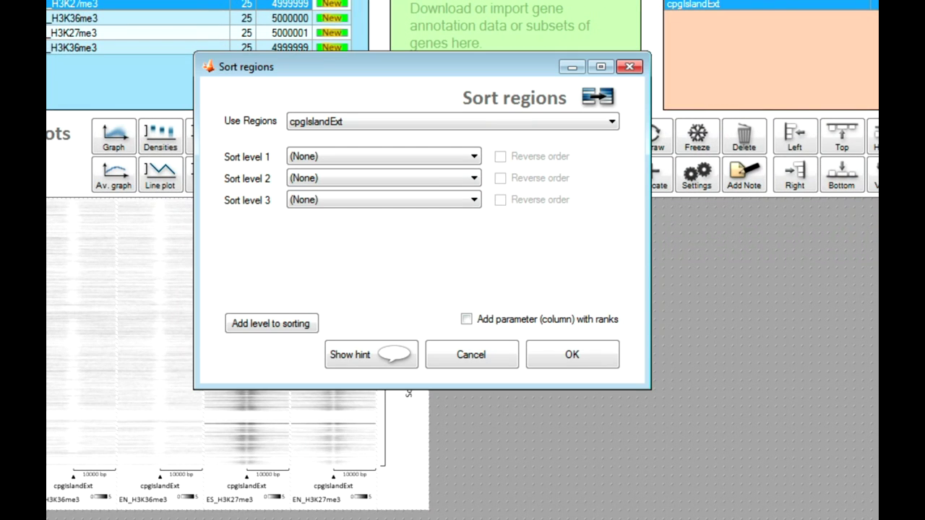
{"action": "left_click", "coordinate": [397, 157]}
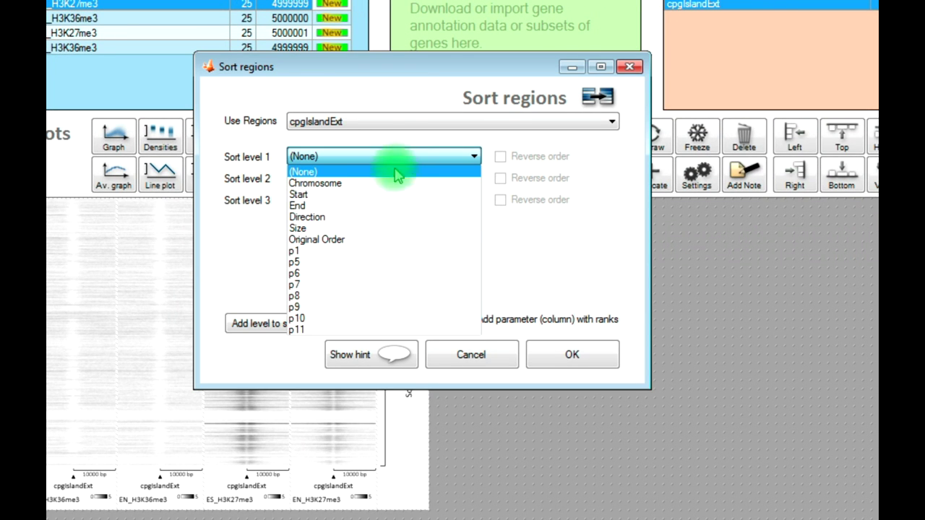
{"action": "left_click", "coordinate": [384, 228]}
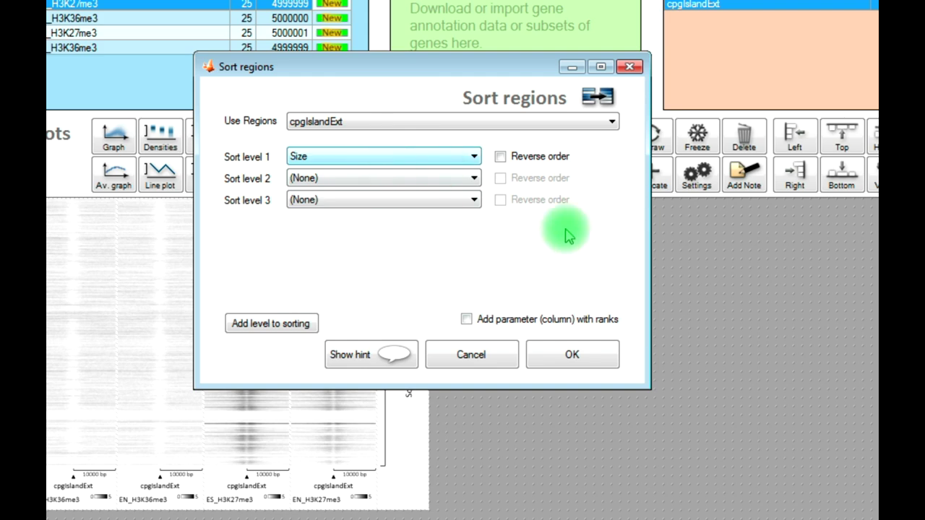
{"action": "left_click", "coordinate": [572, 354]}
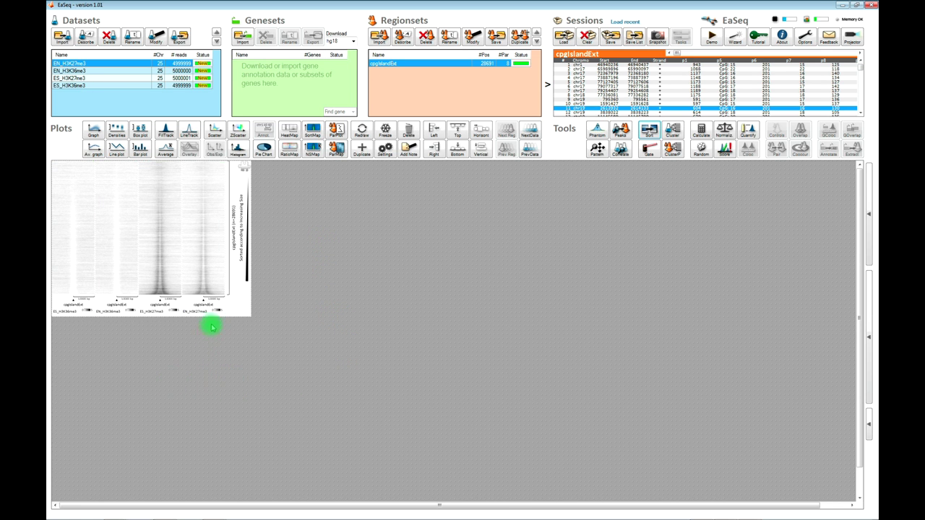
{"action": "mouse_move", "coordinate": [210, 298]}
{"action": "mouse_move", "coordinate": [154, 298]}
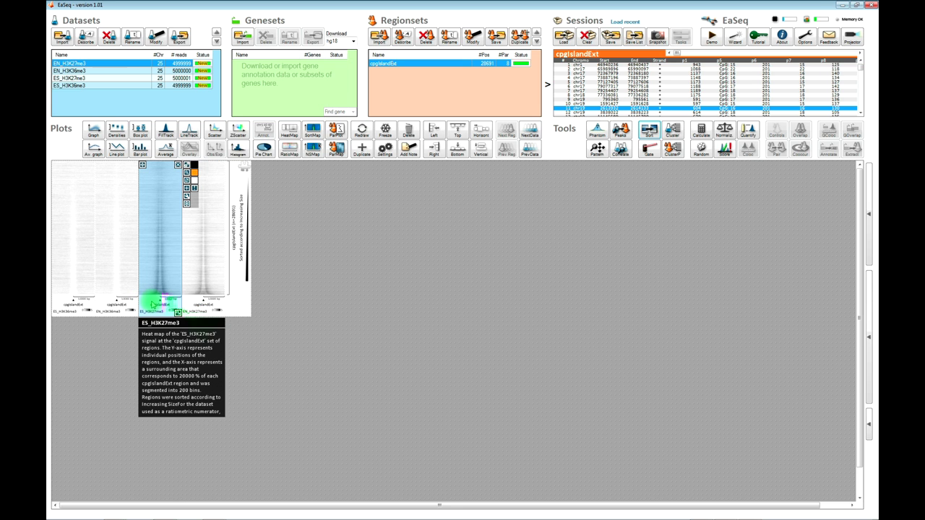
{"action": "mouse_move", "coordinate": [116, 289]}
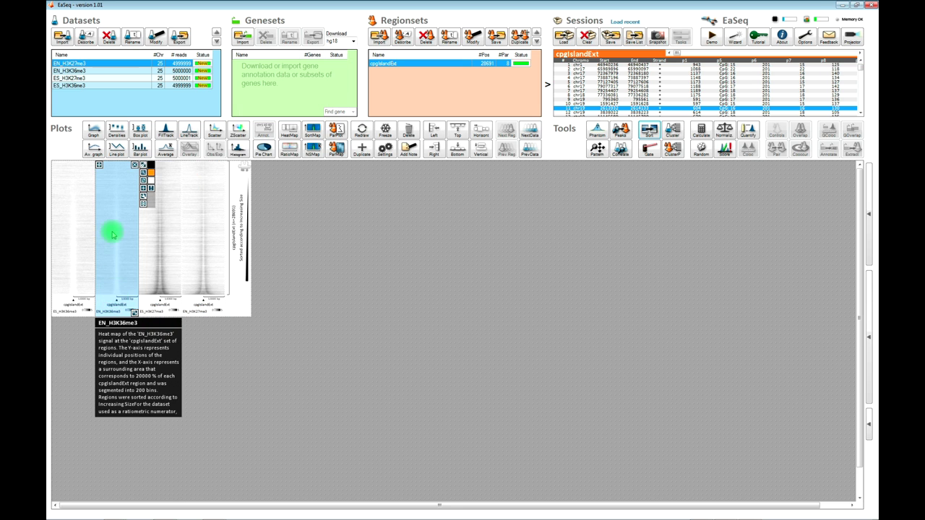
{"action": "mouse_move", "coordinate": [70, 290]}
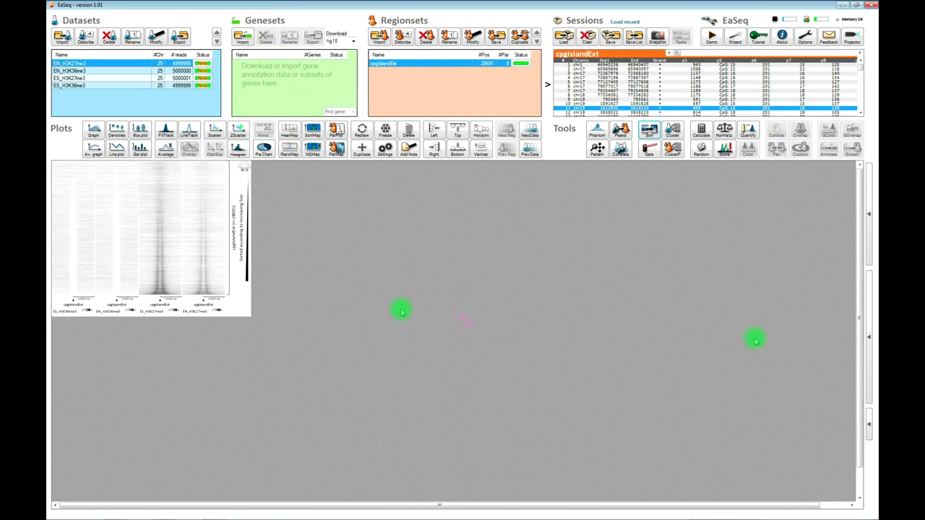
- Show and scroll through the Description text for the EN_H3K27me3 heatmap (Plot 3)
{"action": "left_click", "coordinate": [871, 365]}
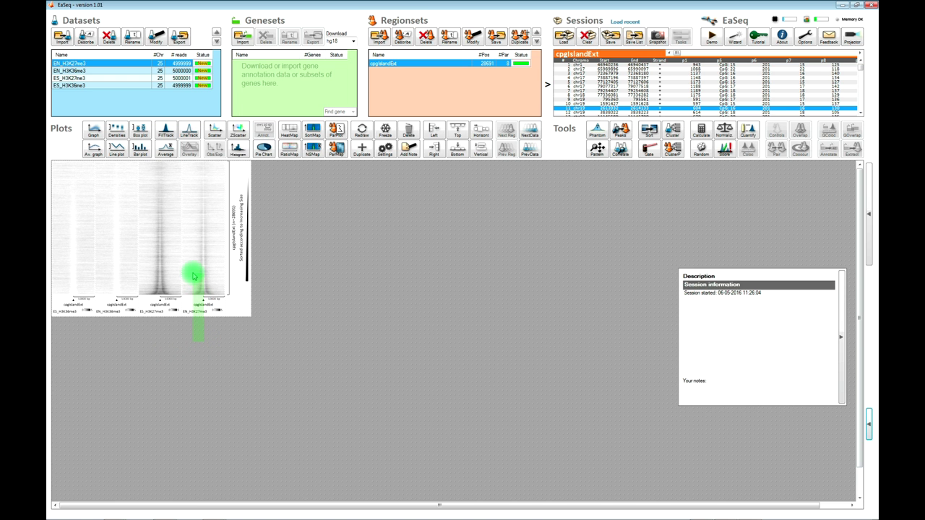
{"action": "left_click", "coordinate": [194, 274]}
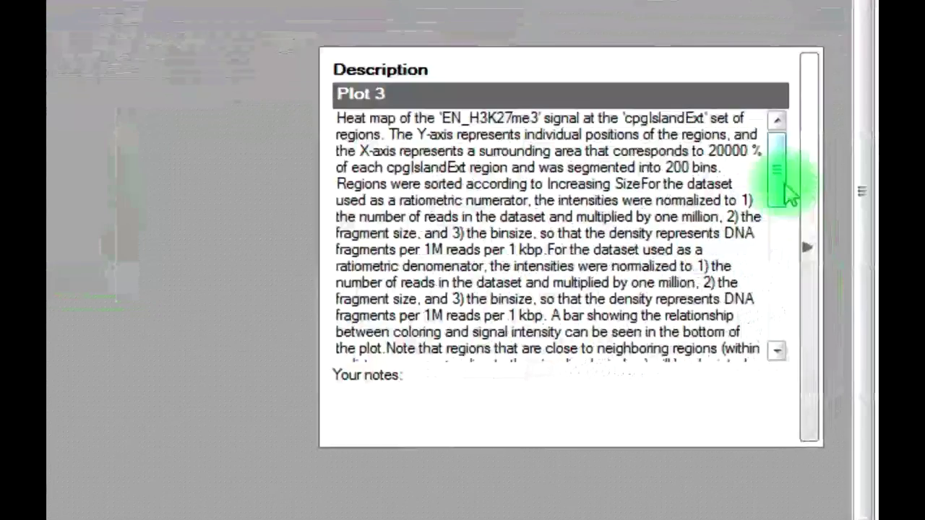
{"action": "left_click_drag", "start_coordinate": [790, 194], "coordinate": [791, 176]}
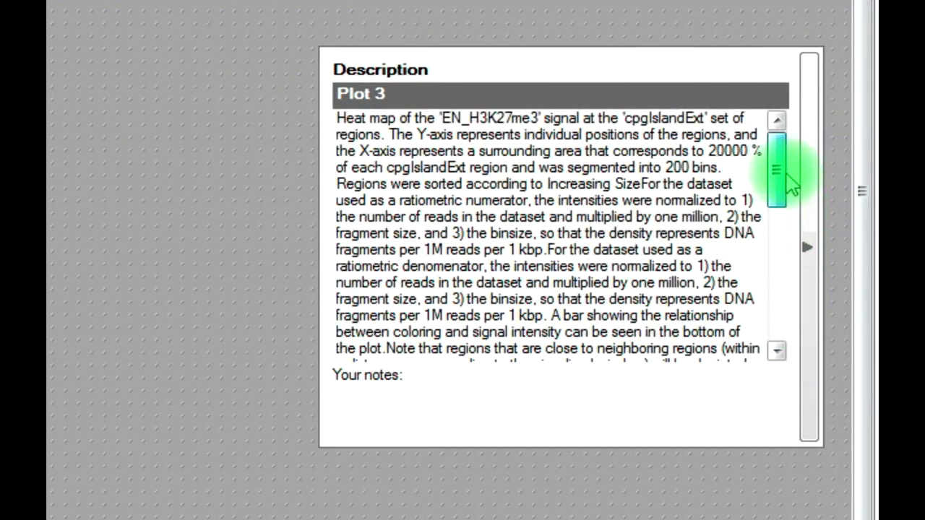
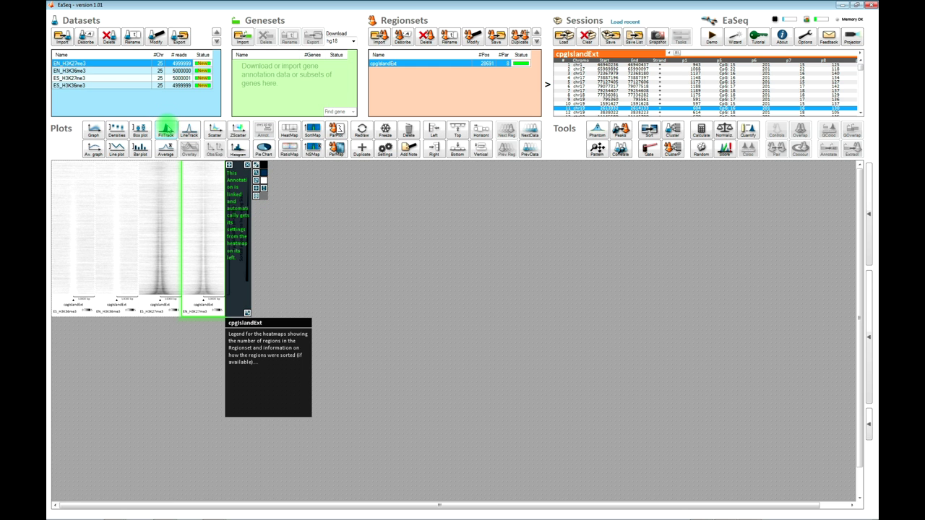
- Start a FillTrack plot with EN_H3K27me3, EN_H3K36me3, ES_H3K27me3 and ES_H3K36me3 as sources
{"action": "left_click", "coordinate": [166, 130]}
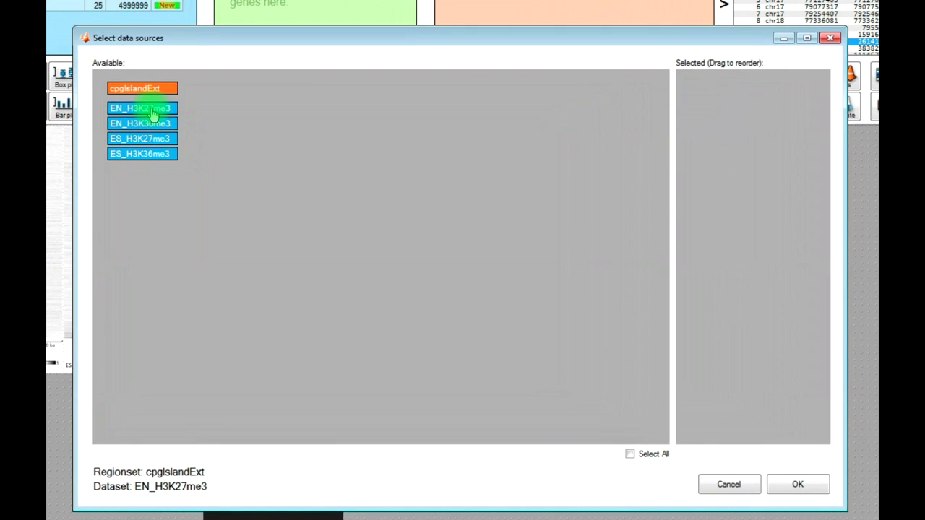
{"action": "left_click", "coordinate": [152, 110]}
{"action": "left_click", "coordinate": [155, 124]}
{"action": "left_click", "coordinate": [155, 139]}
{"action": "left_click", "coordinate": [156, 154]}
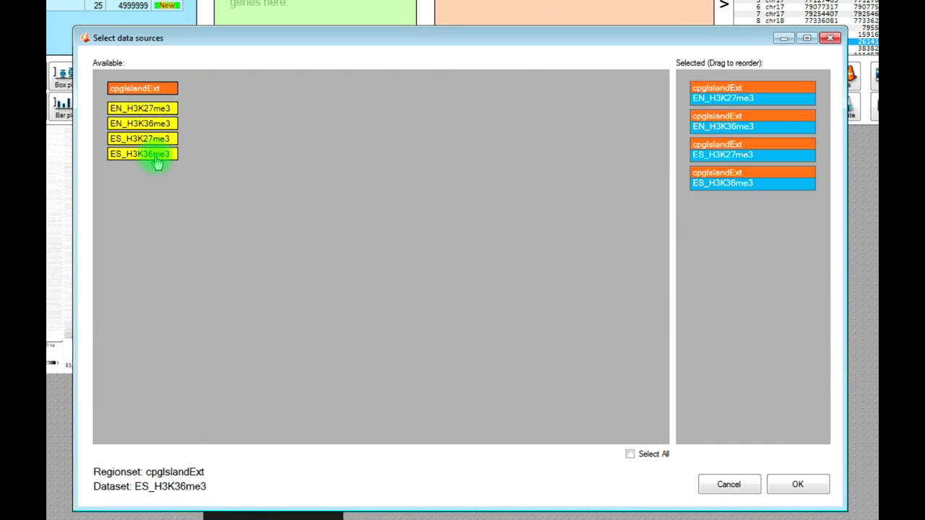
- Order ES_H3K27me3 first and ES_H3K36me3 third, then place the plot below the heatmaps
{"action": "left_click_drag", "start_coordinate": [735, 155], "coordinate": [722, 92]}
{"action": "left_click_drag", "start_coordinate": [734, 186], "coordinate": [733, 138]}
{"action": "left_click", "coordinate": [803, 486]}
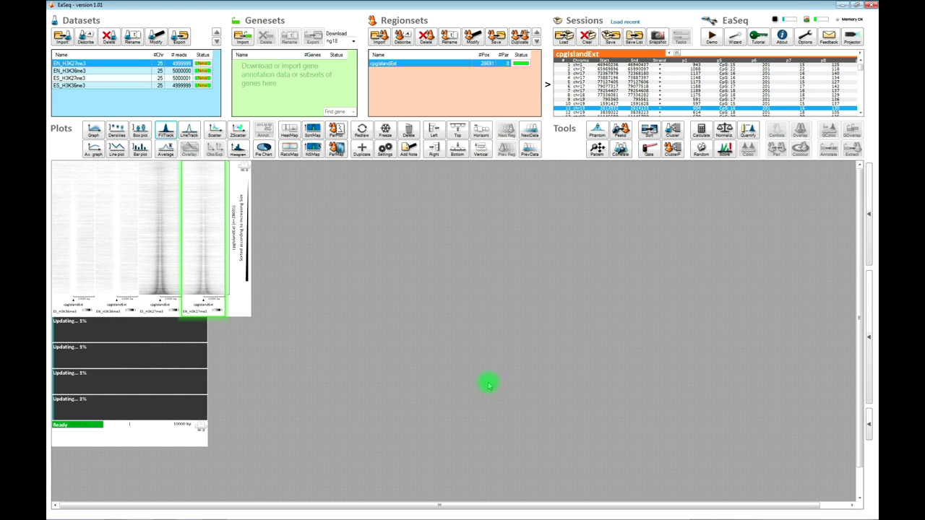
{"action": "left_click", "coordinate": [54, 328]}
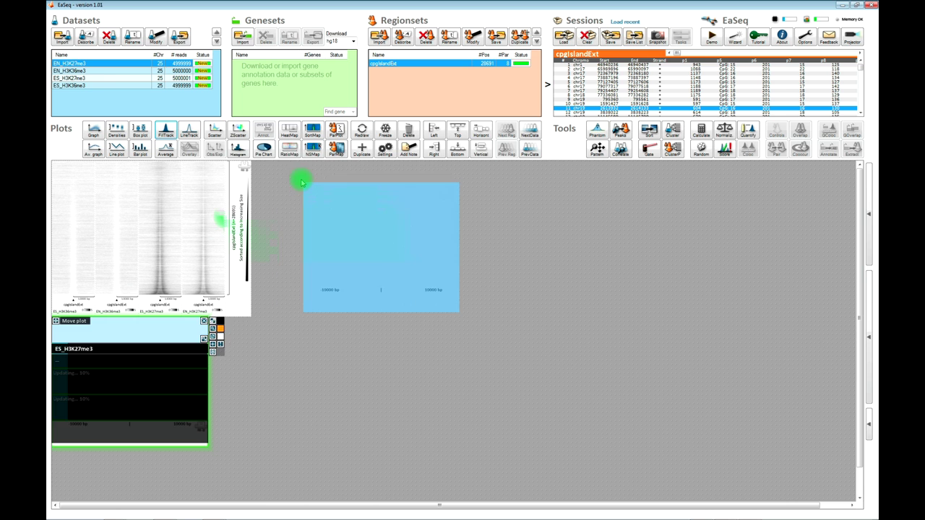
- Move the four-dataset track plot up beside the heatmaps and let it finish rendering
{"action": "left_click", "coordinate": [282, 162]}
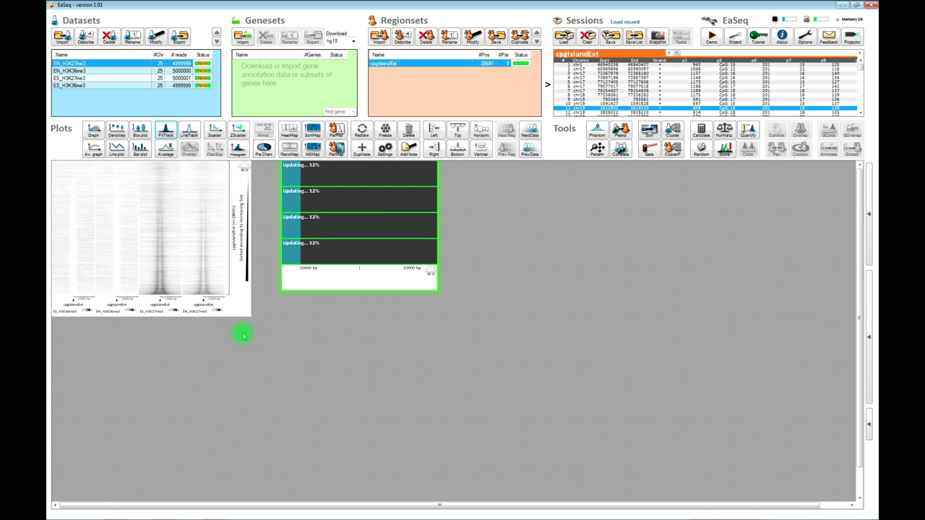
{"action": "mouse_move", "coordinate": [159, 292]}
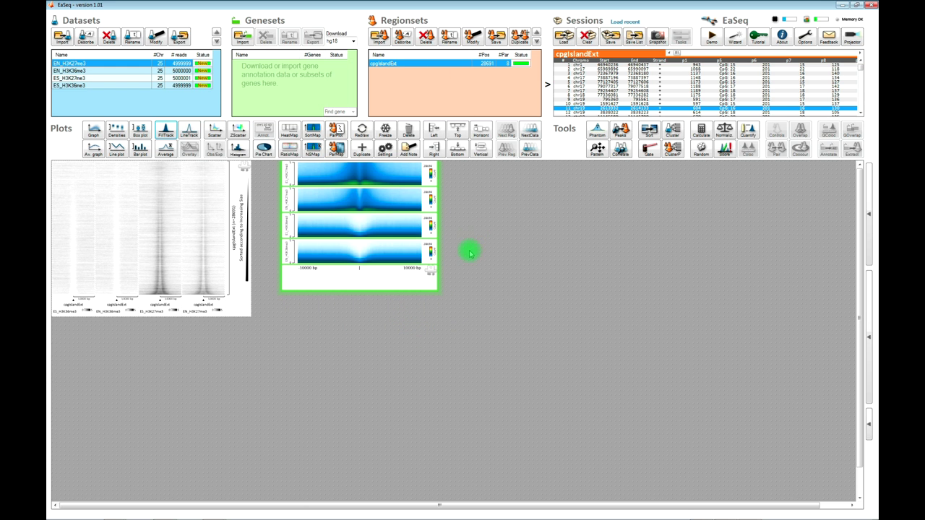
{"action": "mouse_move", "coordinate": [355, 192]}
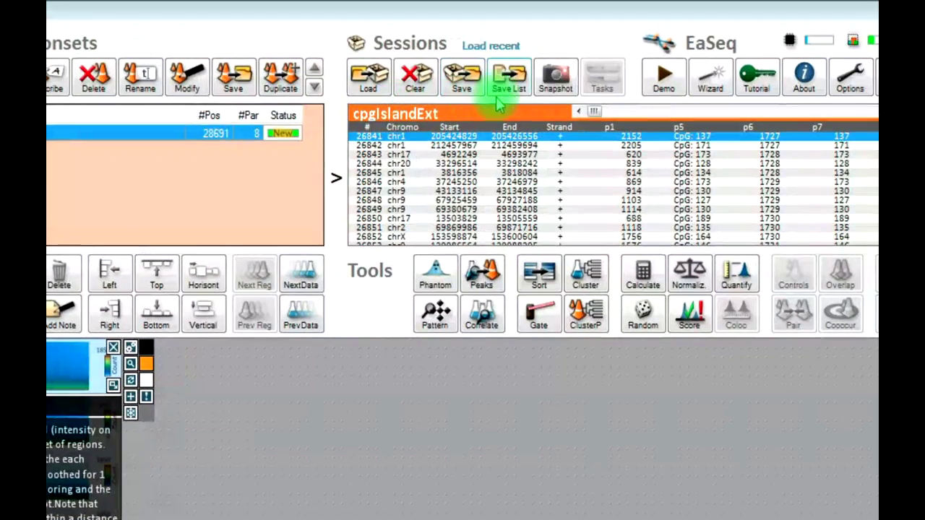
- Save a snapshot TIF of all plots to the workshop folder
{"action": "left_click", "coordinate": [558, 84]}
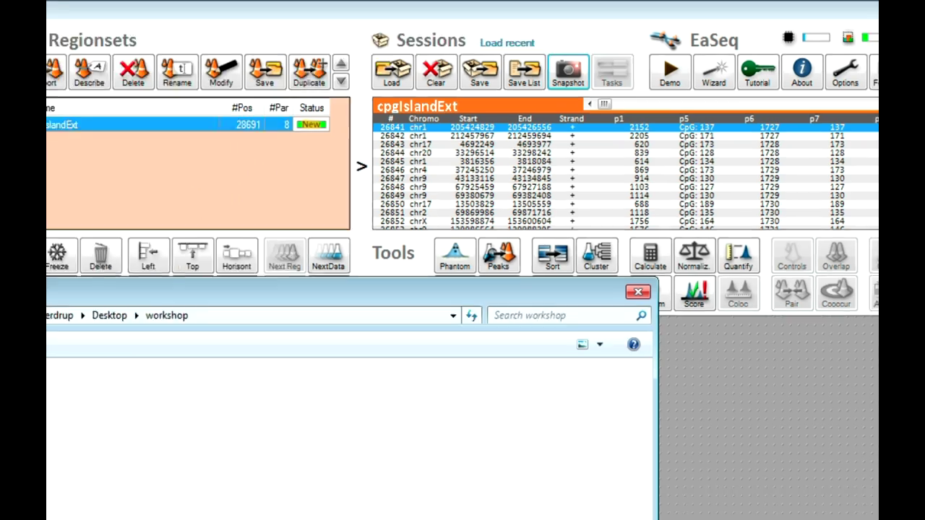
{"action": "left_click", "coordinate": [629, 487]}
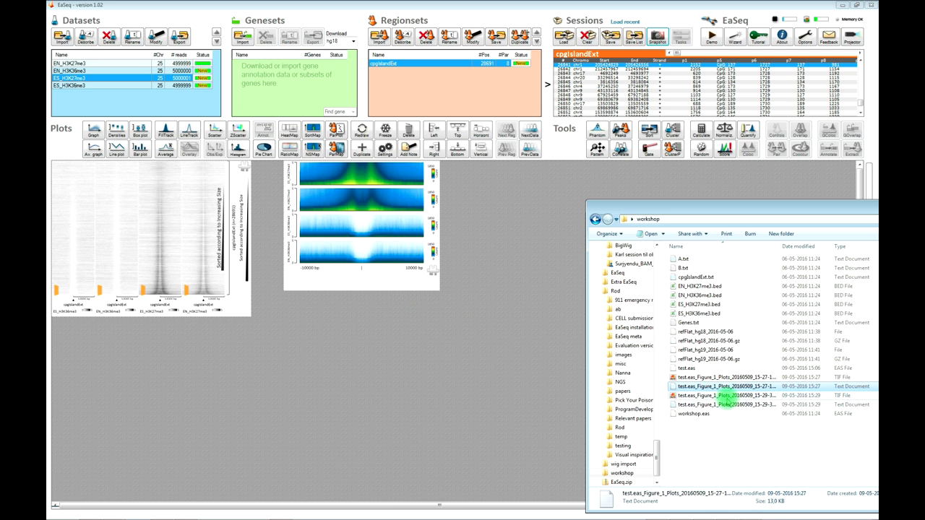
- View the exported TIF figure, then open its description text file
{"action": "double_click", "coordinate": [726, 395]}
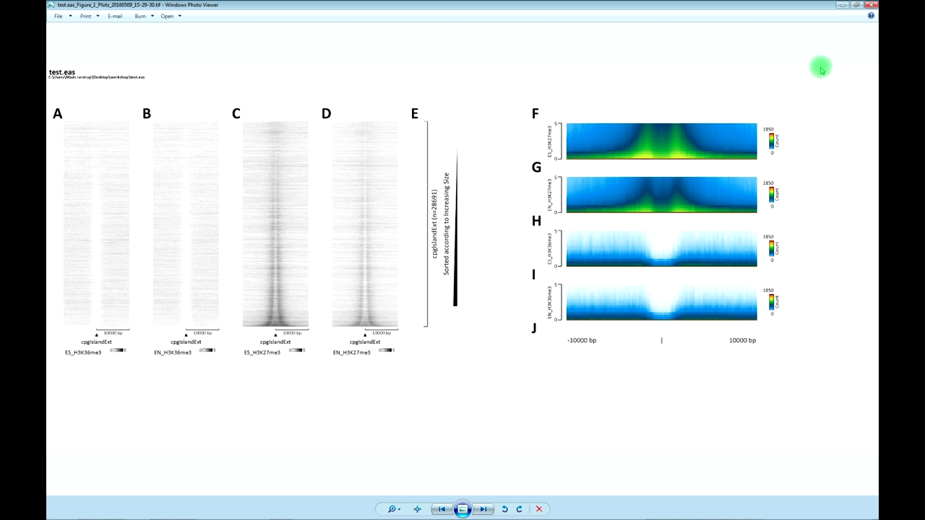
{"action": "left_click", "coordinate": [871, 6]}
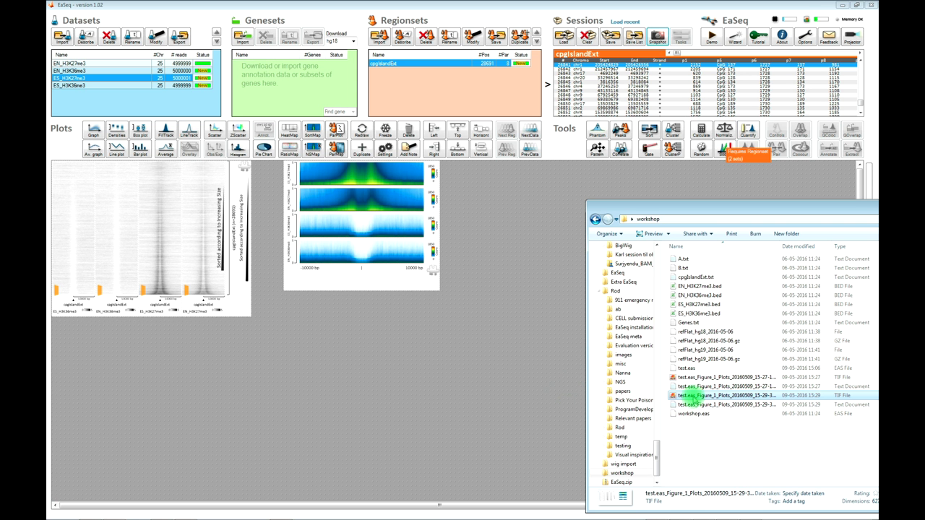
{"action": "double_click", "coordinate": [699, 404]}
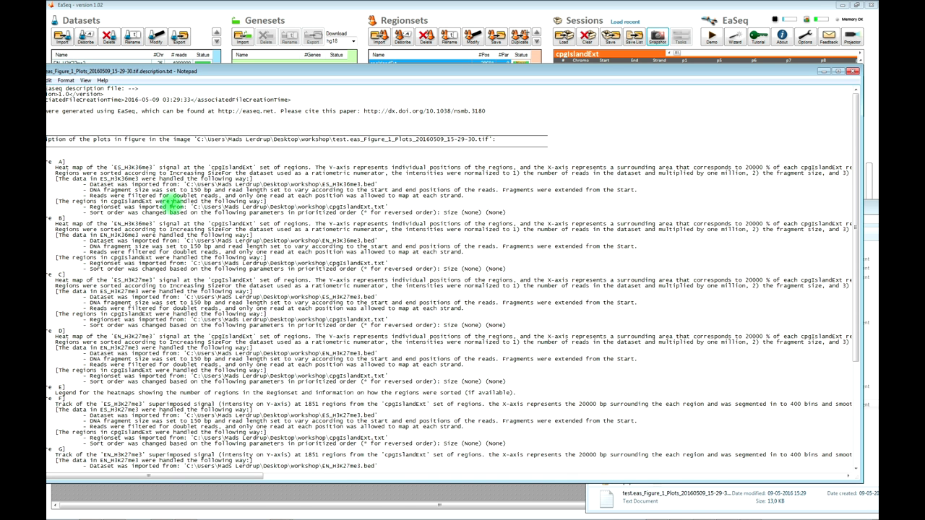
- Read the maximized description, recheck the TIF figure, then bring up EaSeq's snapshot Options
{"action": "double_click", "coordinate": [167, 74]}
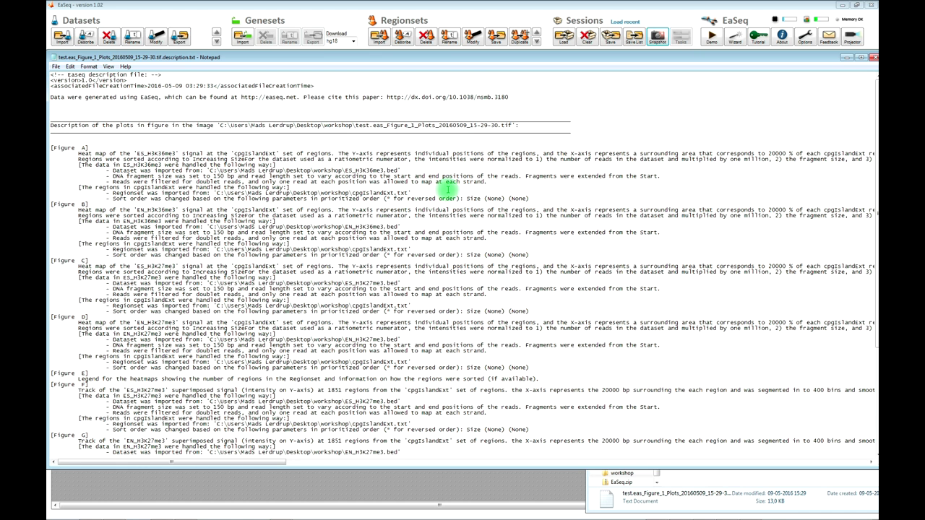
{"action": "left_click", "coordinate": [874, 58]}
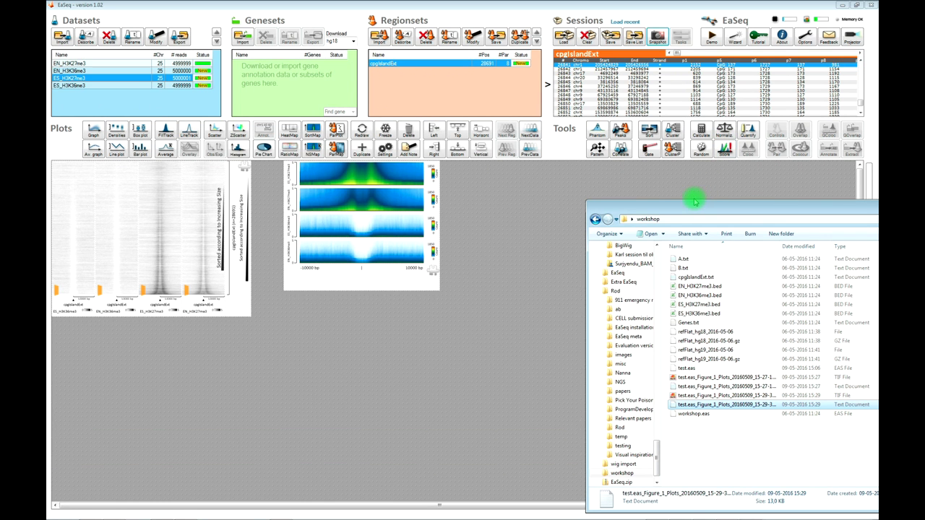
{"action": "double_click", "coordinate": [705, 396]}
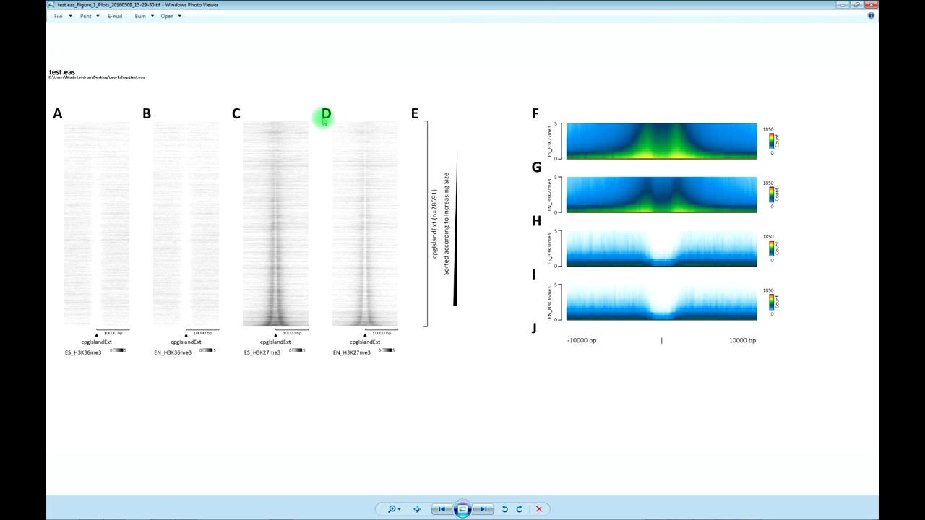
{"action": "left_click", "coordinate": [871, 5]}
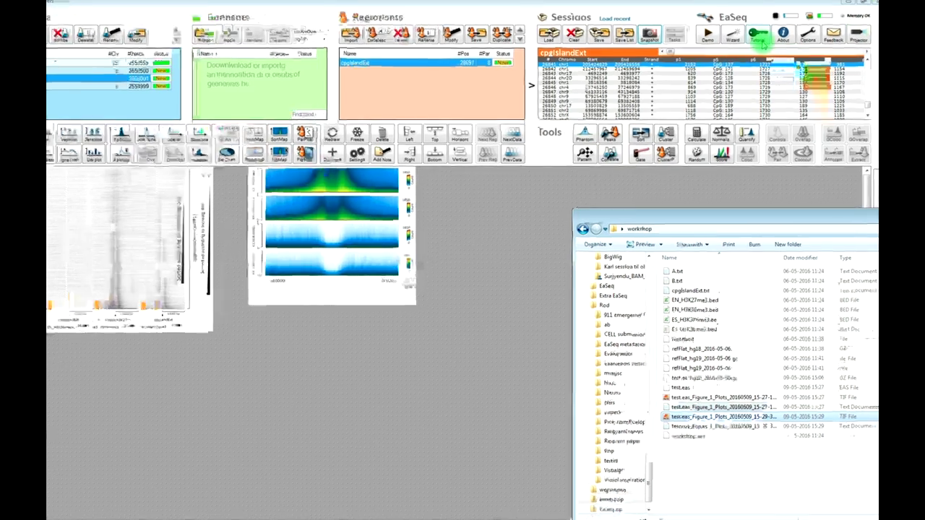
{"action": "left_click", "coordinate": [820, 29]}
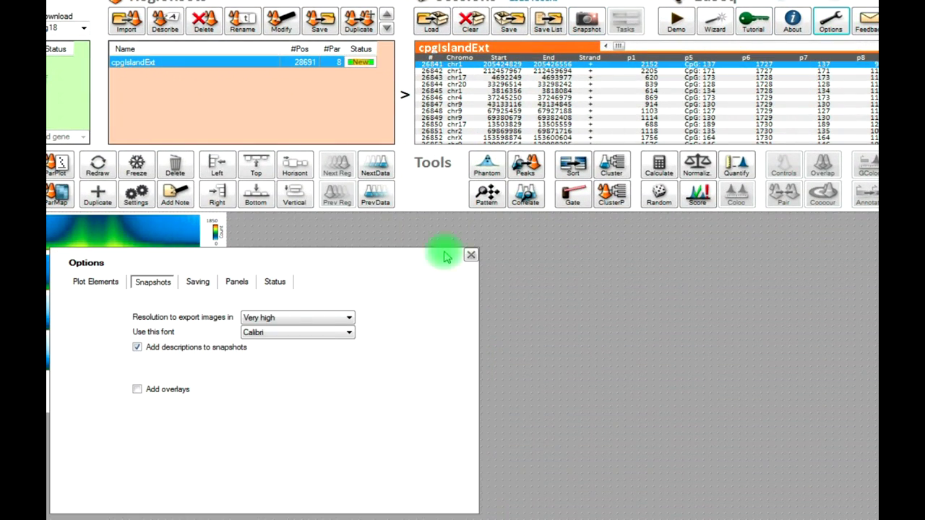
- Turn off 'Add descriptions to snapshots' and save a second snapshot as test.eas_Figure_2_Plots
{"action": "left_click", "coordinate": [137, 349]}
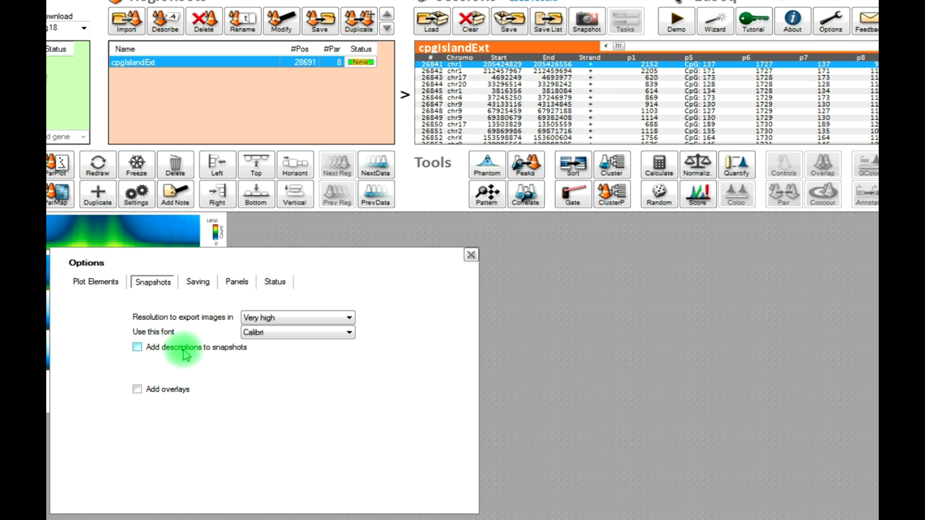
{"action": "left_click", "coordinate": [470, 255]}
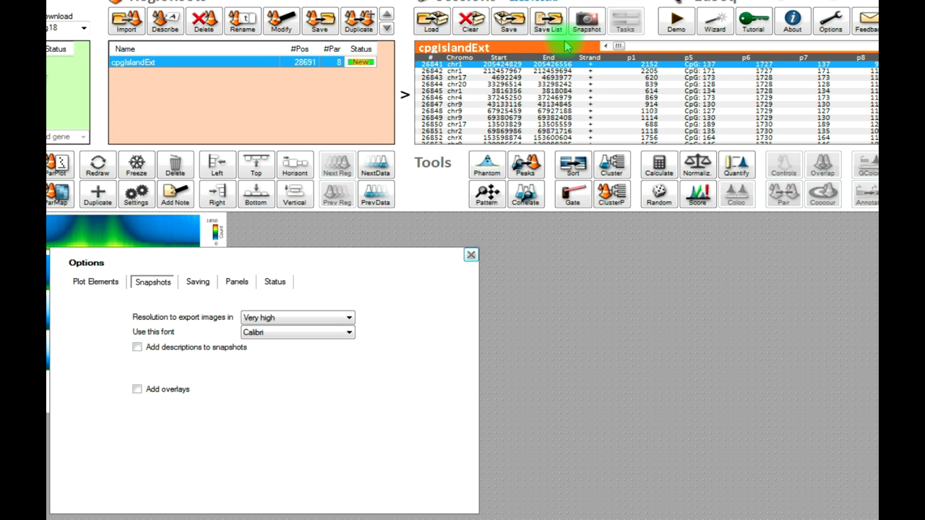
{"action": "left_click", "coordinate": [587, 21]}
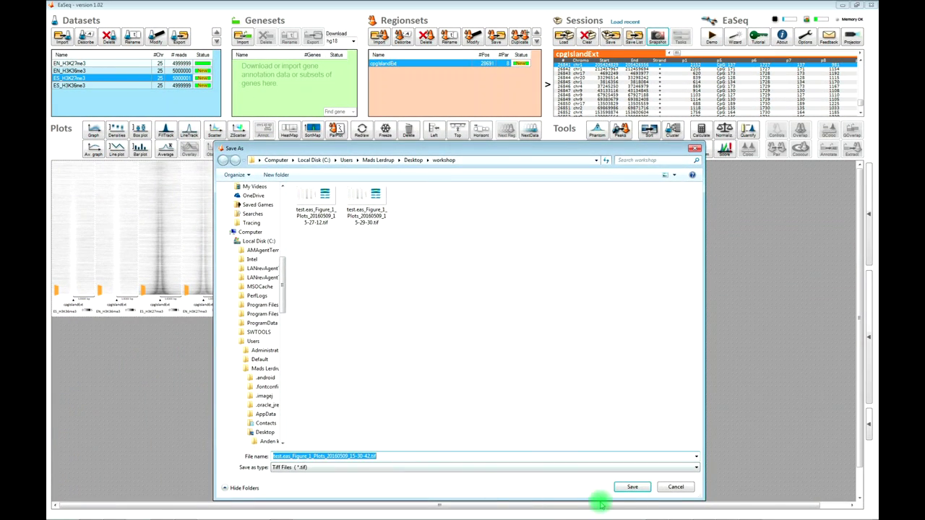
{"action": "left_click", "coordinate": [626, 487]}
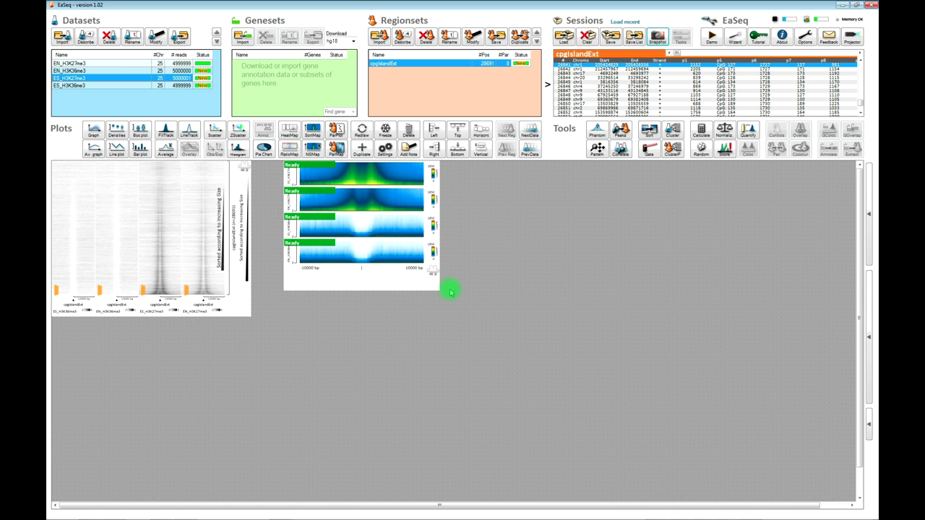
- View the newest exported figure, then save the EaSeq session as test
{"action": "double_click", "coordinate": [708, 414]}
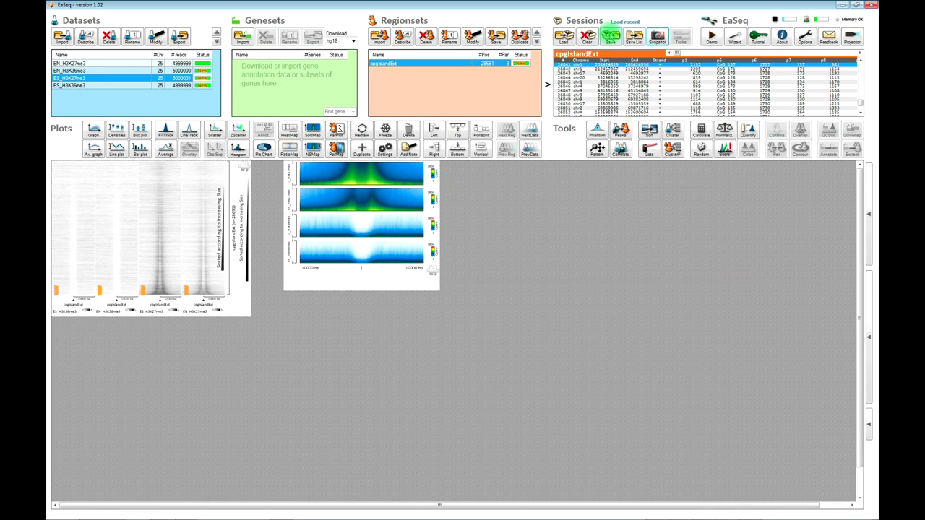
{"action": "left_click", "coordinate": [611, 36]}
{"action": "type", "text": "test2"}
{"action": "key", "text": "Return"}
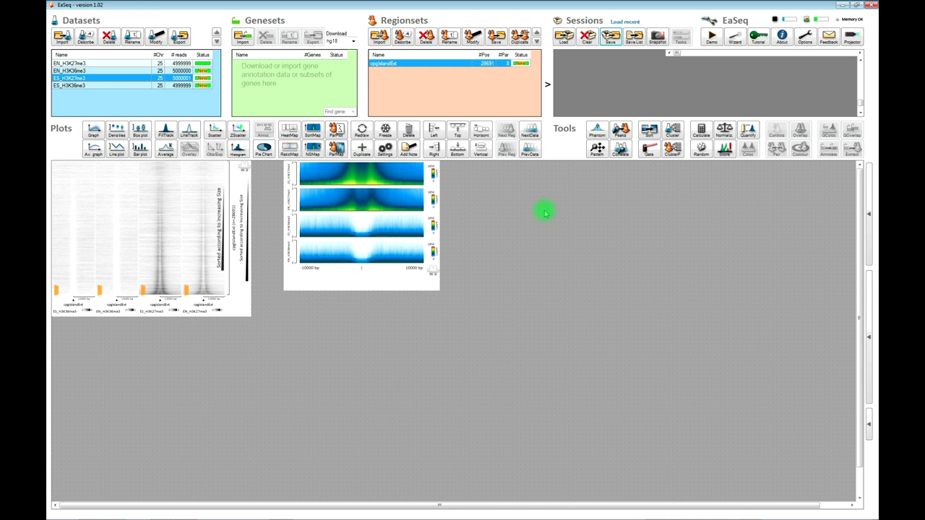
- Load test2.eas, deleting current data and keeping chromosome names unchanged
{"action": "left_click", "coordinate": [564, 36]}
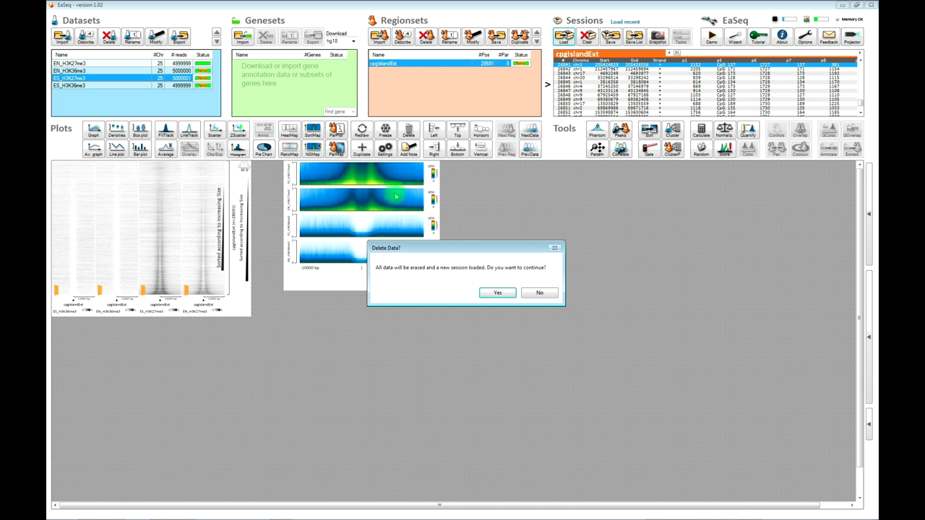
{"action": "left_click", "coordinate": [492, 295]}
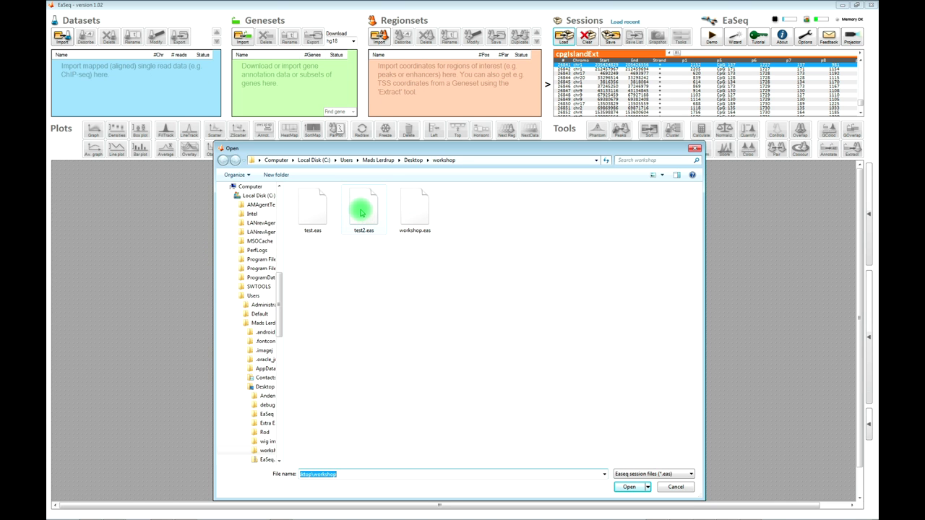
{"action": "double_click", "coordinate": [365, 216]}
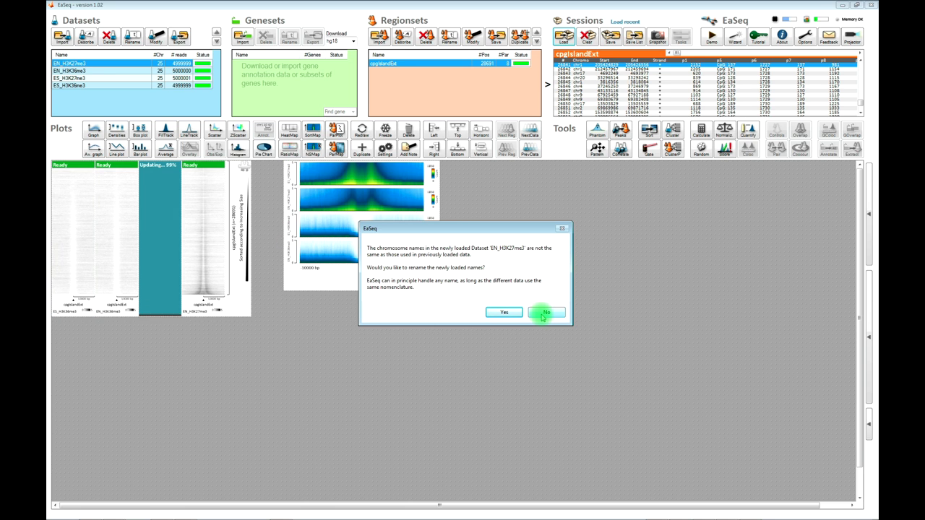
{"action": "left_click", "coordinate": [542, 316]}
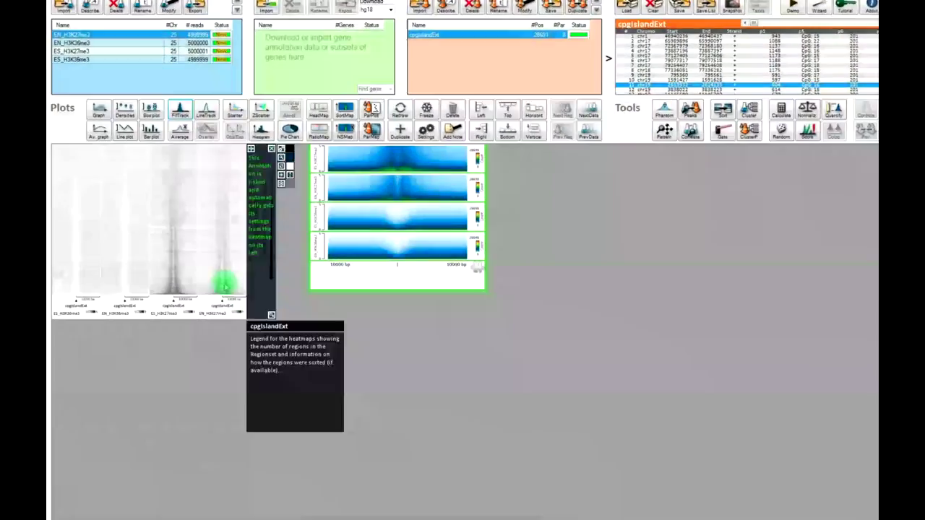
- Show signal tracks for several heatmap rows, including chr2, chrY, chr8 and chr11 islands
{"action": "left_click", "coordinate": [162, 281]}
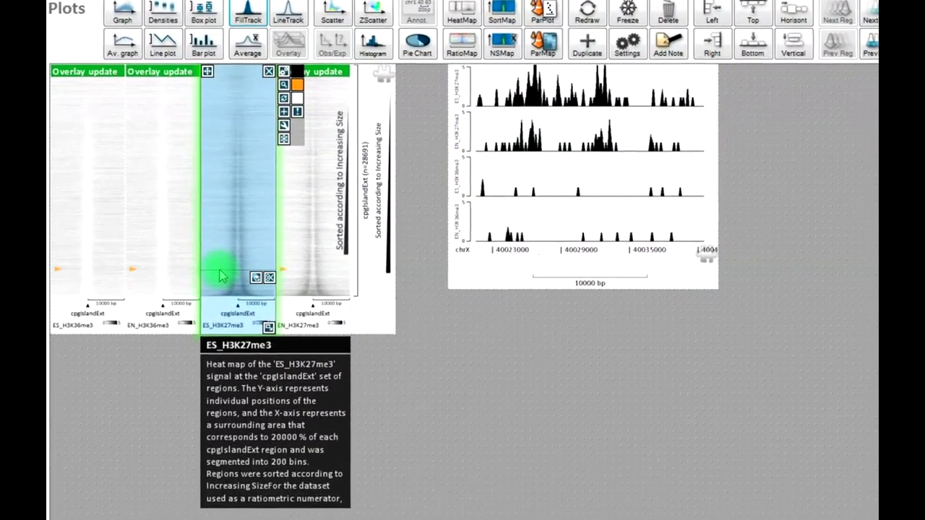
{"action": "left_click", "coordinate": [210, 242]}
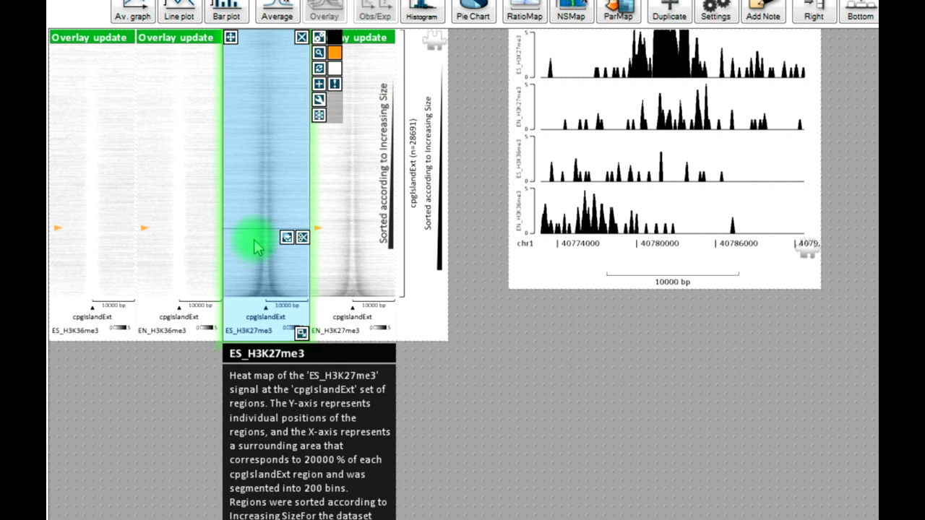
{"action": "left_click", "coordinate": [253, 249]}
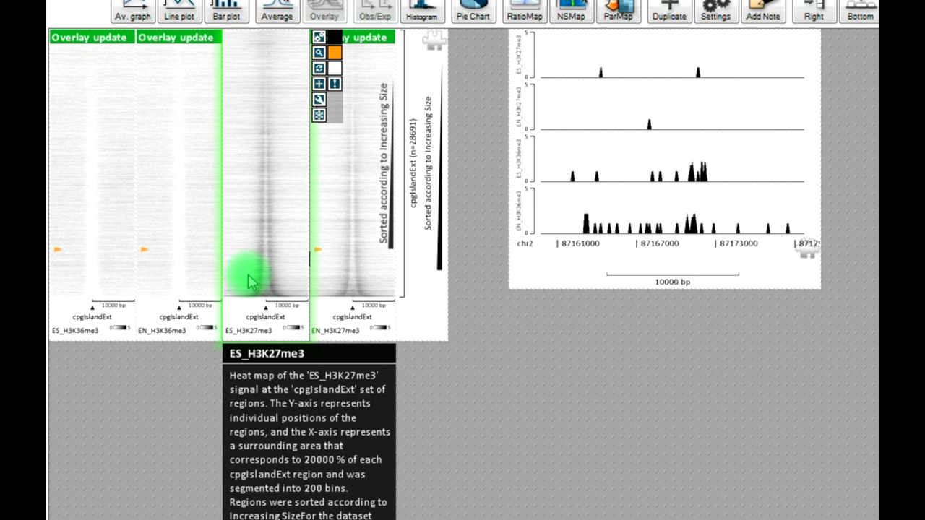
{"action": "left_click", "coordinate": [248, 274]}
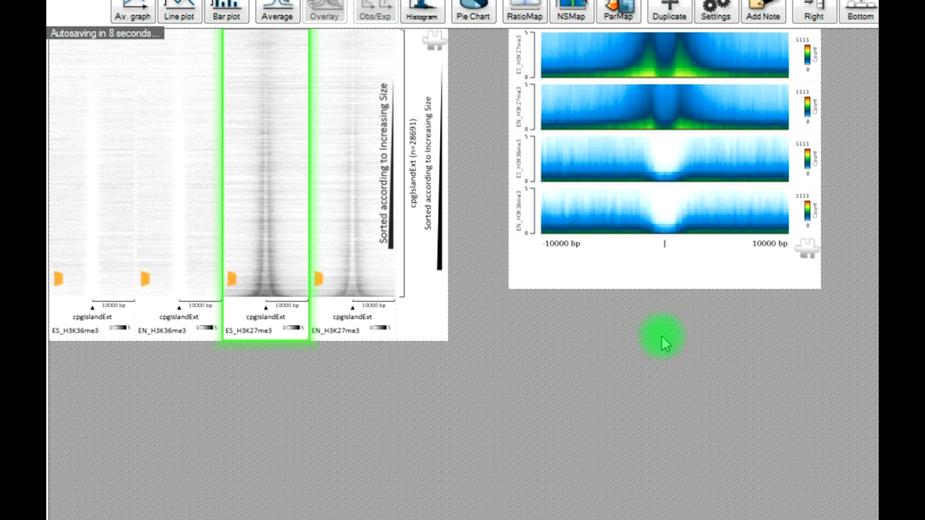
{"action": "mouse_move", "coordinate": [289, 309]}
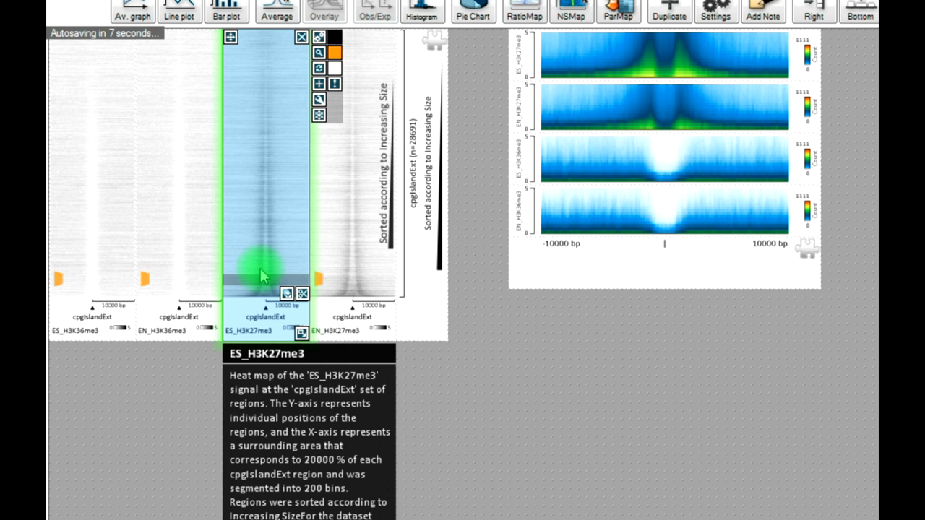
{"action": "left_click", "coordinate": [261, 269]}
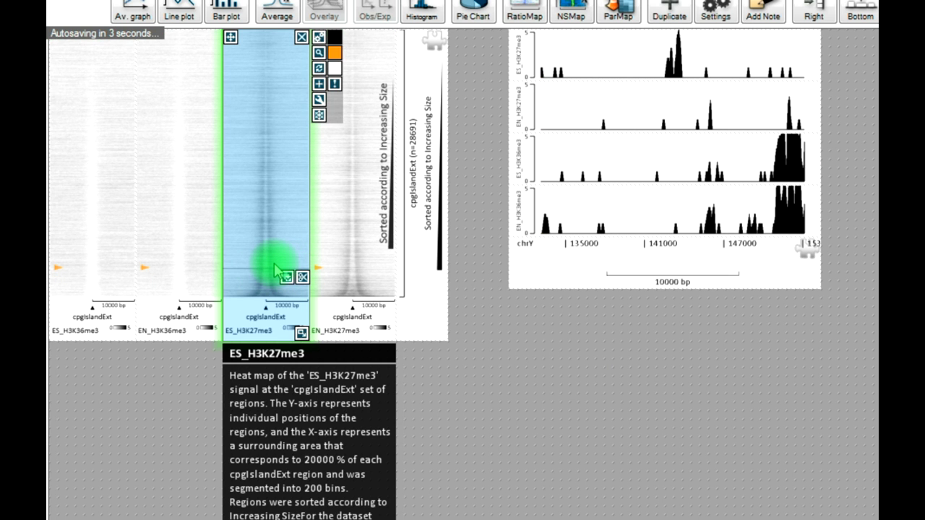
{"action": "left_click", "coordinate": [276, 265]}
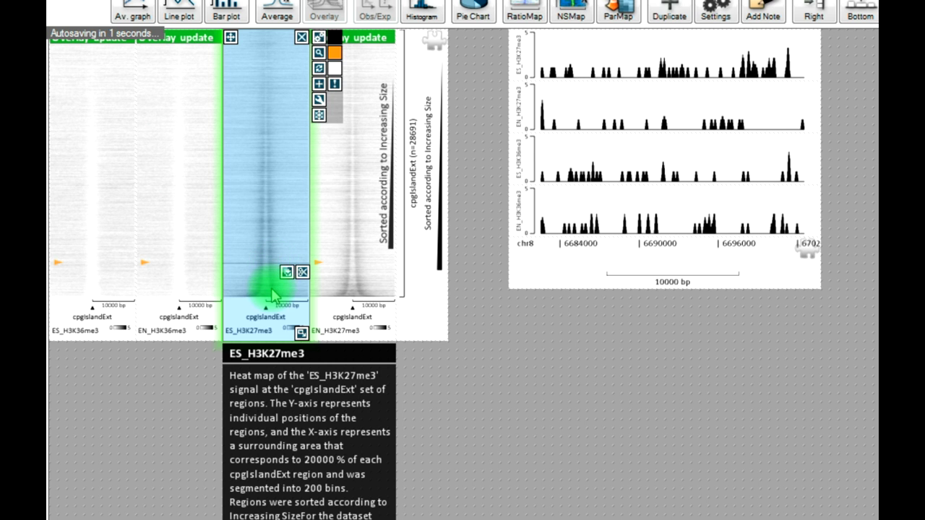
{"action": "left_click", "coordinate": [266, 289]}
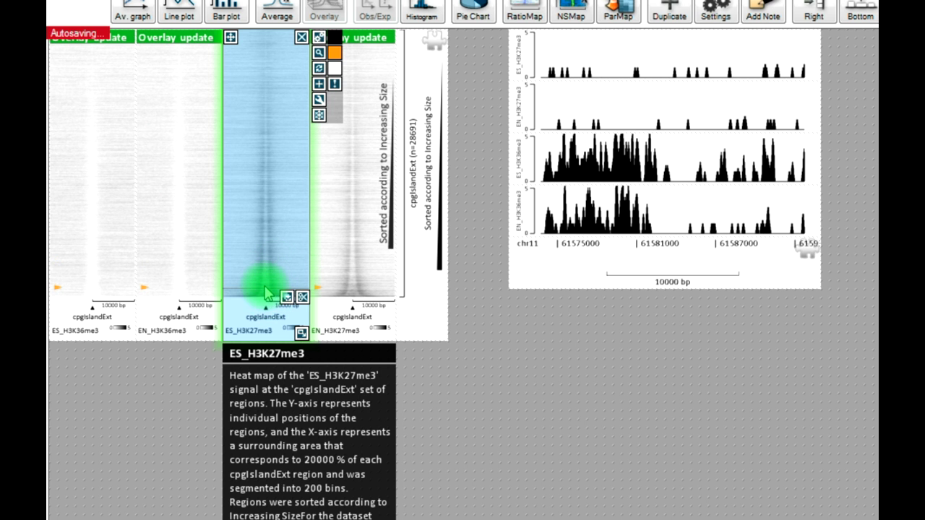
{"action": "left_click", "coordinate": [269, 291]}
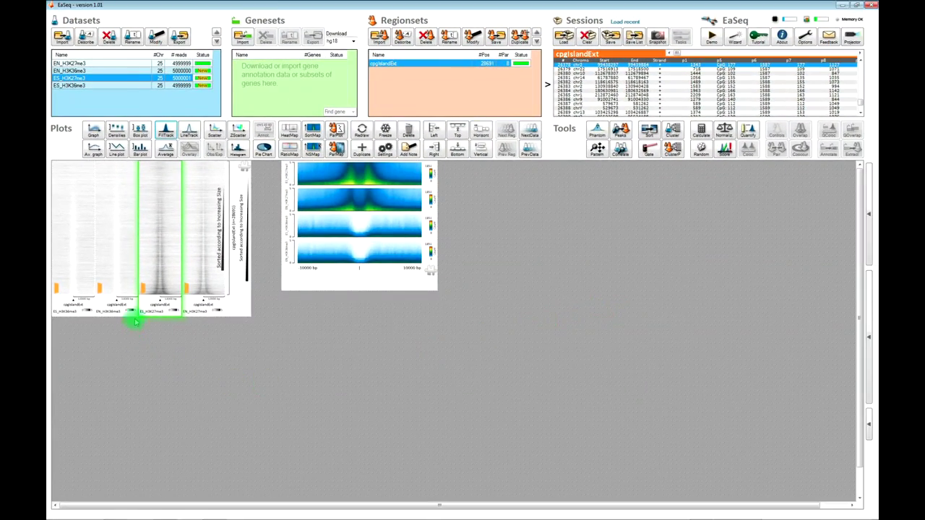
- Step through region-table rows 26382–26685 (chr2, chr4, chrX) to load each into the track plot
{"action": "mouse_move", "coordinate": [160, 284]}
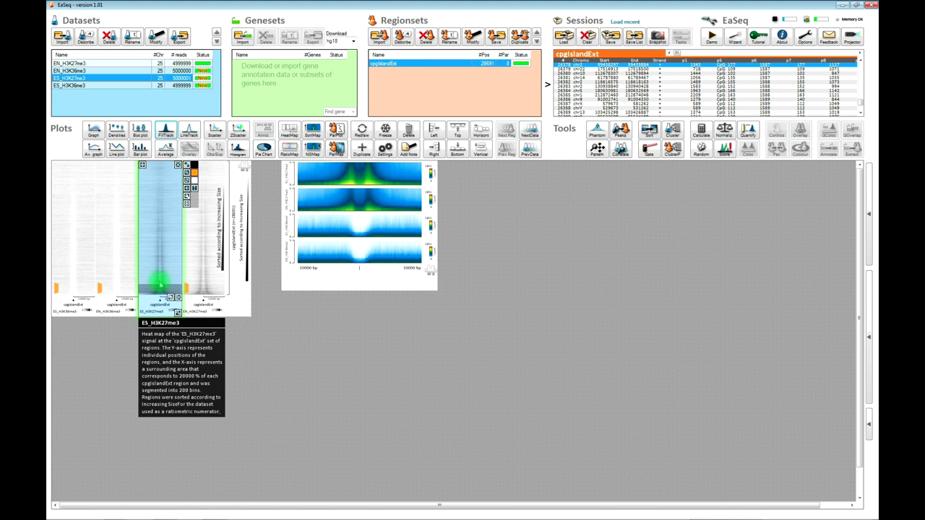
{"action": "left_click", "coordinate": [779, 96]}
{"action": "left_click", "coordinate": [707, 83]}
{"action": "left_click", "coordinate": [653, 91]}
{"action": "left_click", "coordinate": [646, 104]}
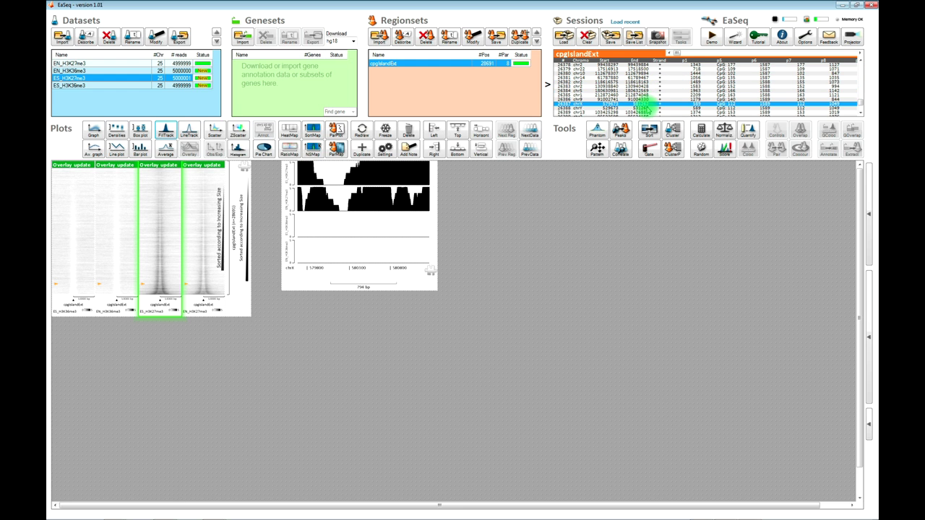
{"action": "key", "text": "Down"}
{"action": "key", "text": "Down"}
{"action": "key", "text": "Down"}
{"action": "key", "text": "Down"}
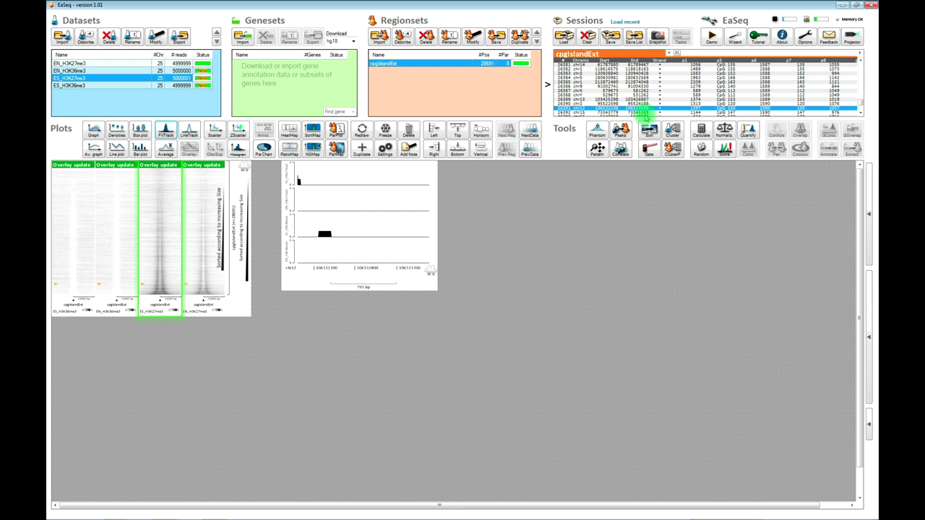
{"action": "left_click", "coordinate": [640, 73]}
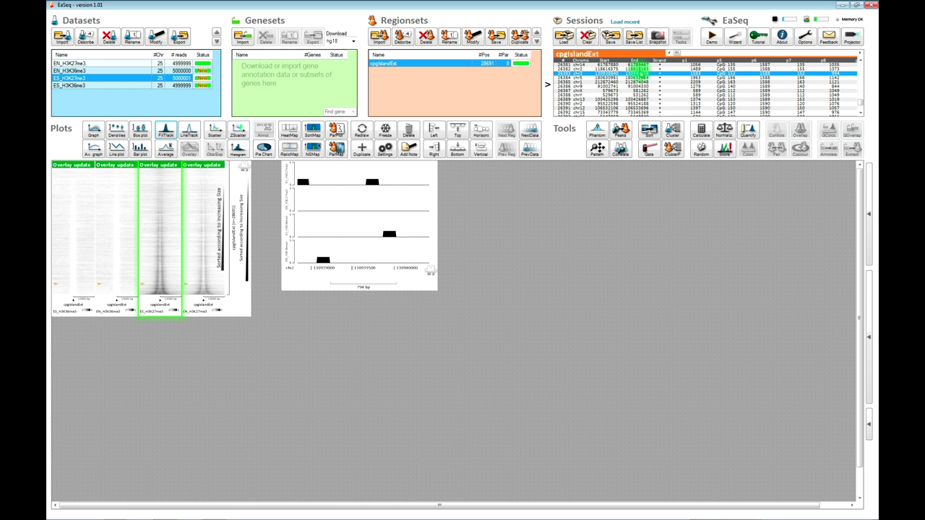
{"action": "left_click_drag", "start_coordinate": [861, 99], "coordinate": [861, 107]}
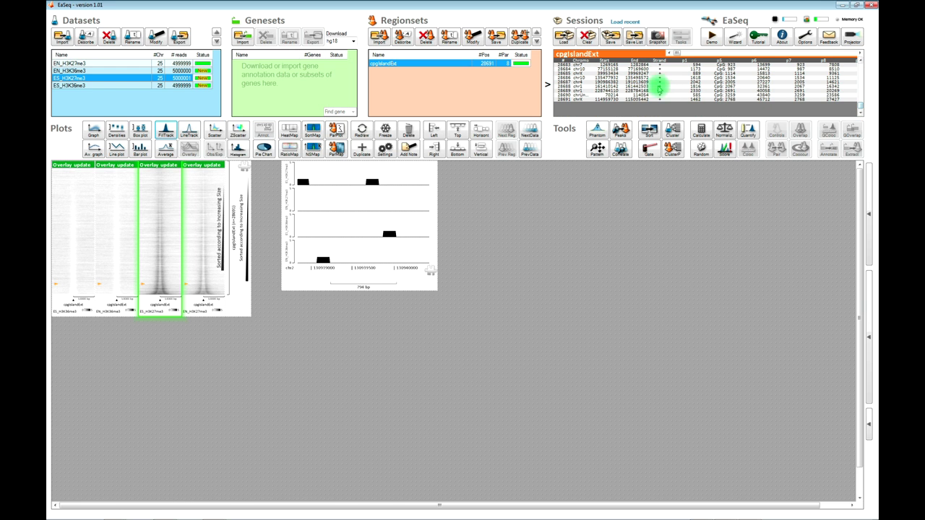
{"action": "left_click", "coordinate": [619, 78]}
{"action": "left_click", "coordinate": [690, 78]}
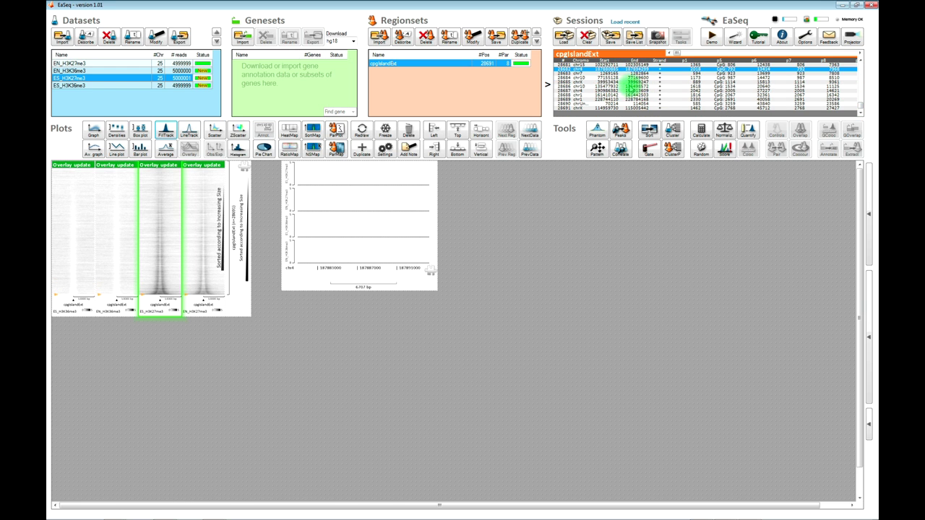
{"action": "left_click", "coordinate": [628, 83]}
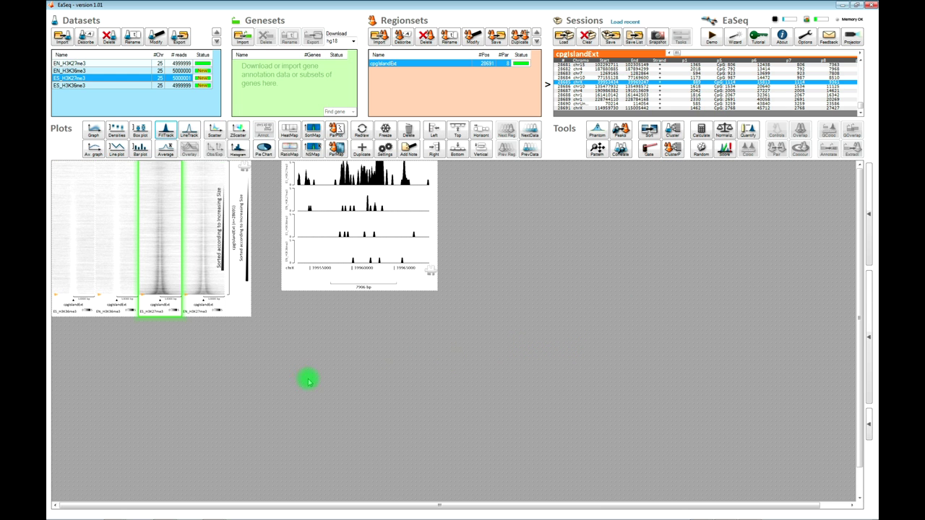
{"action": "mouse_move", "coordinate": [867, 421]}
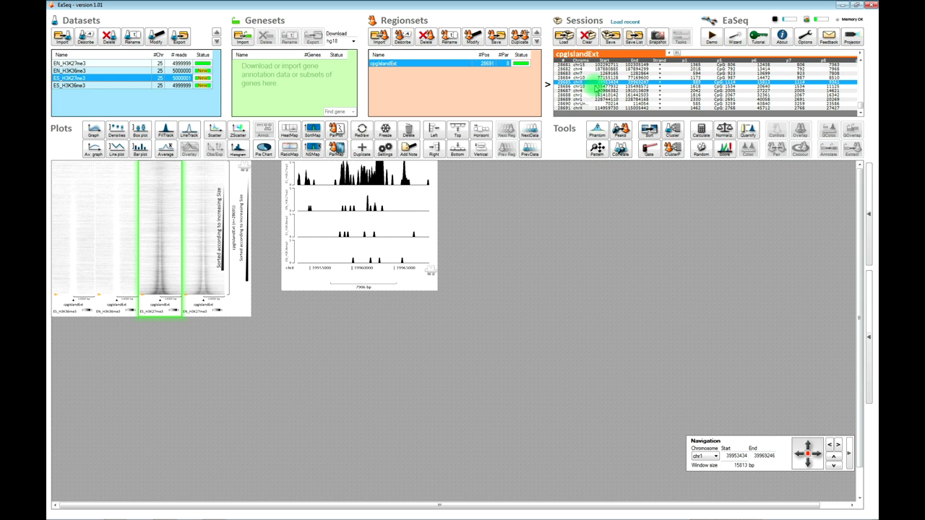
- Show regions 28688 (chr1) and 28680 (chr8), then zoom the track view out to about 8 Mb
{"action": "left_click", "coordinate": [597, 86]}
{"action": "left_click", "coordinate": [612, 94]}
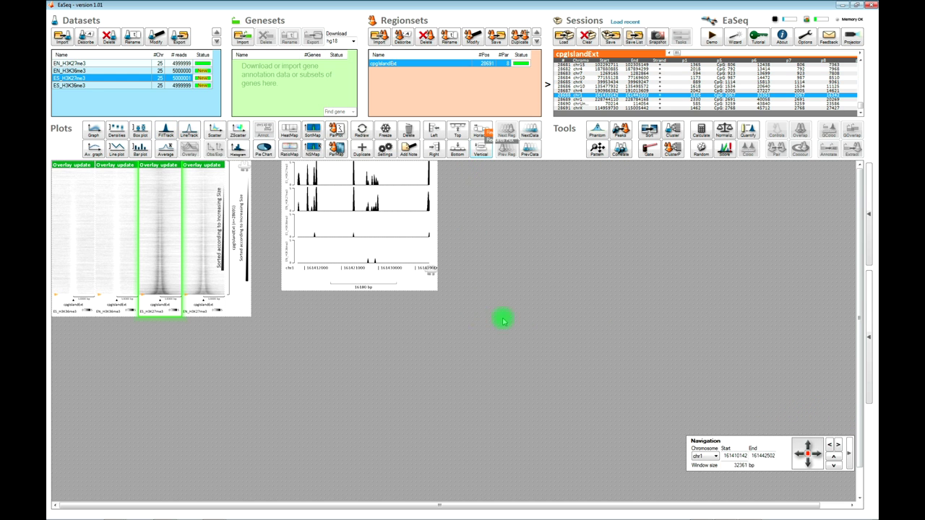
{"action": "scroll", "coordinate": [646, 66], "scroll_direction": "up", "scroll_amount": 1}
{"action": "left_click", "coordinate": [646, 69]}
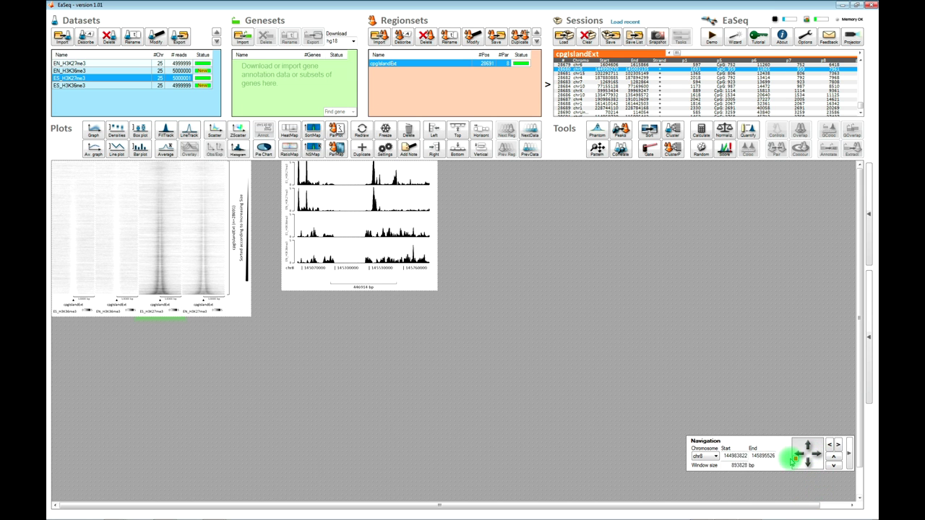
{"action": "left_click_drag", "start_coordinate": [802, 475], "coordinate": [837, 446]}
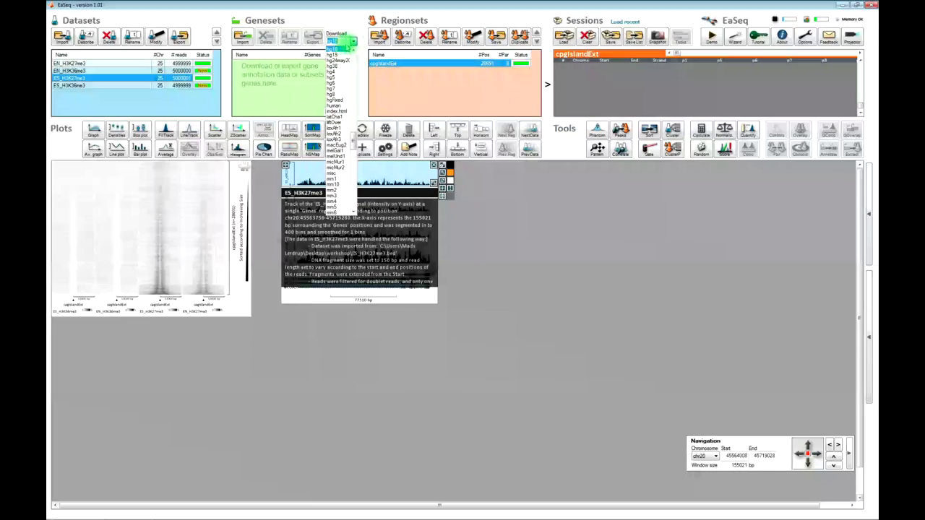
{"action": "left_click", "coordinate": [334, 49]}
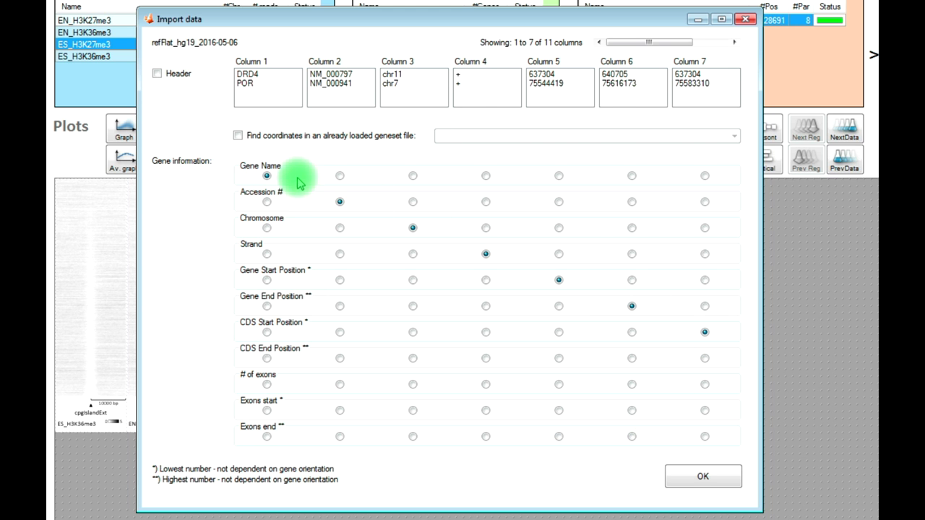
{"action": "left_click_drag", "start_coordinate": [657, 45], "coordinate": [603, 43]}
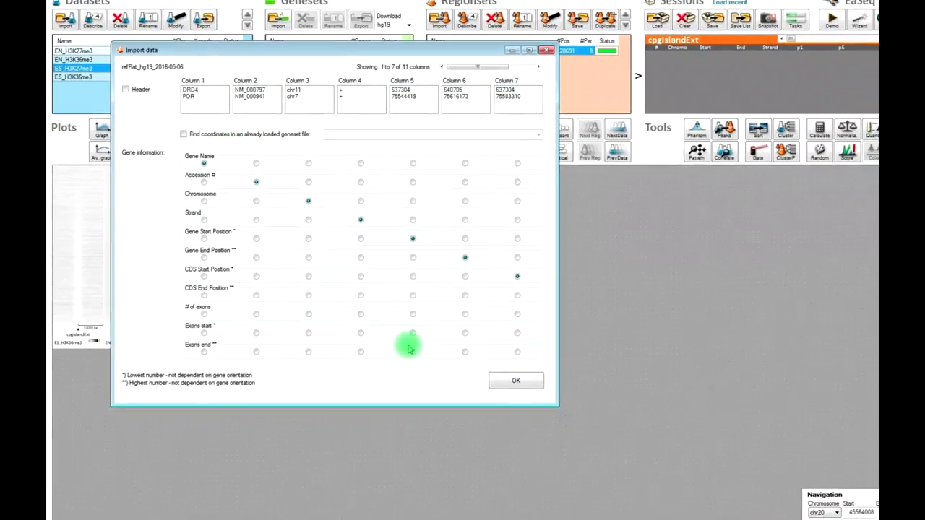
{"action": "left_click", "coordinate": [516, 381]}
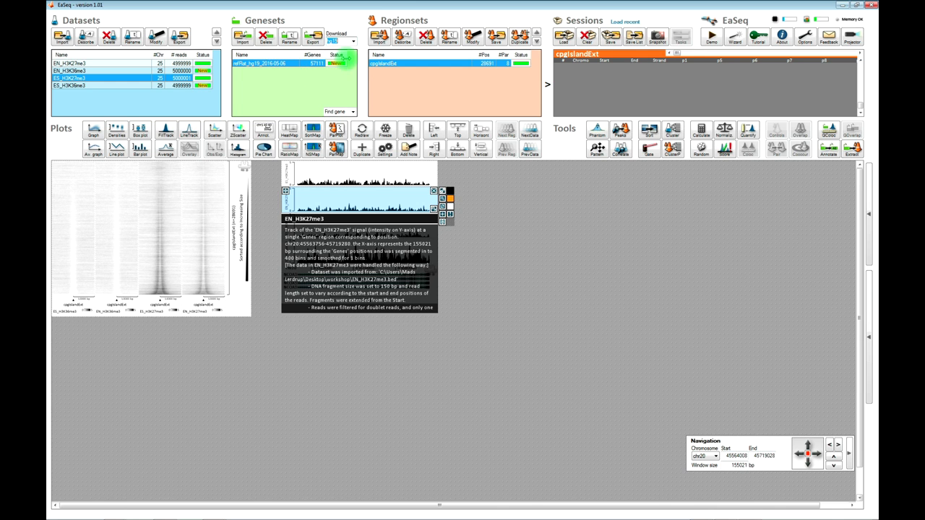
- Select the hg19 geneset and zoom and pan the track view along chr20 around EYA2
{"action": "left_click", "coordinate": [287, 65]}
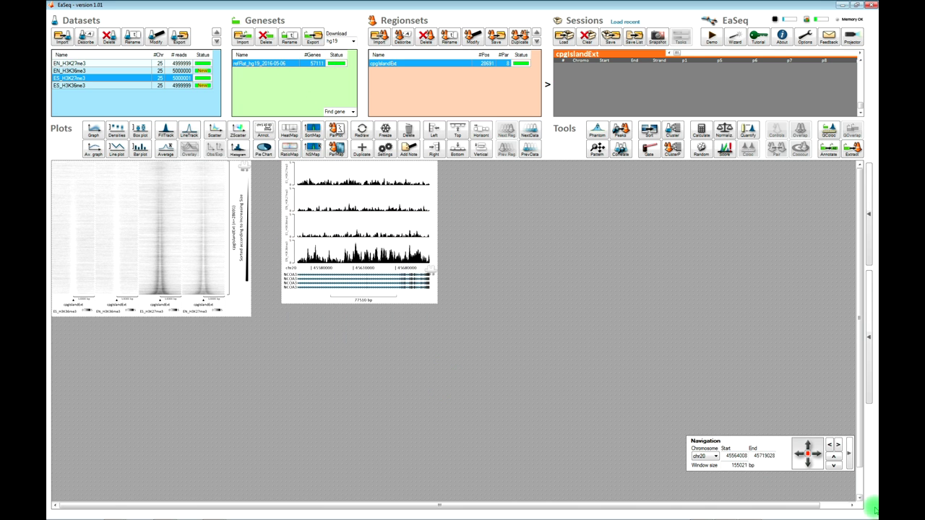
{"action": "left_click", "coordinate": [808, 472]}
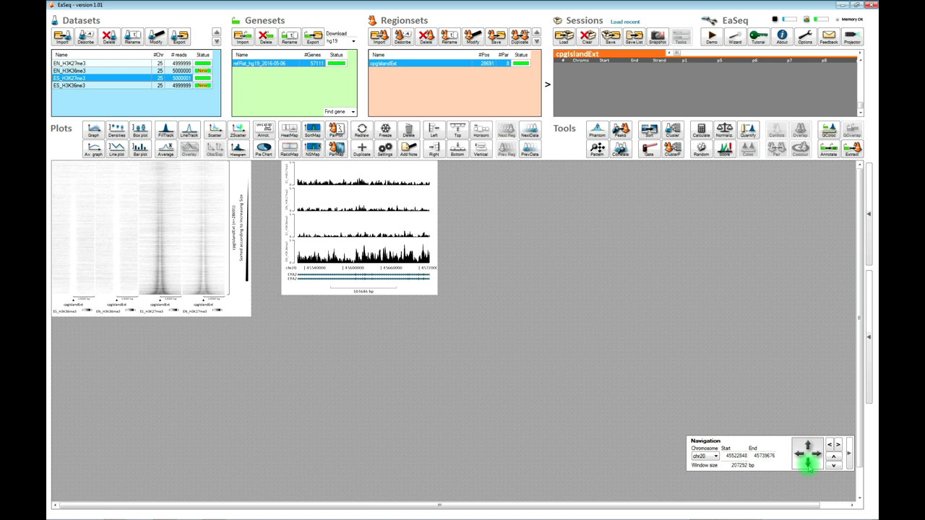
{"action": "left_click", "coordinate": [817, 454]}
{"action": "left_click", "coordinate": [808, 445]}
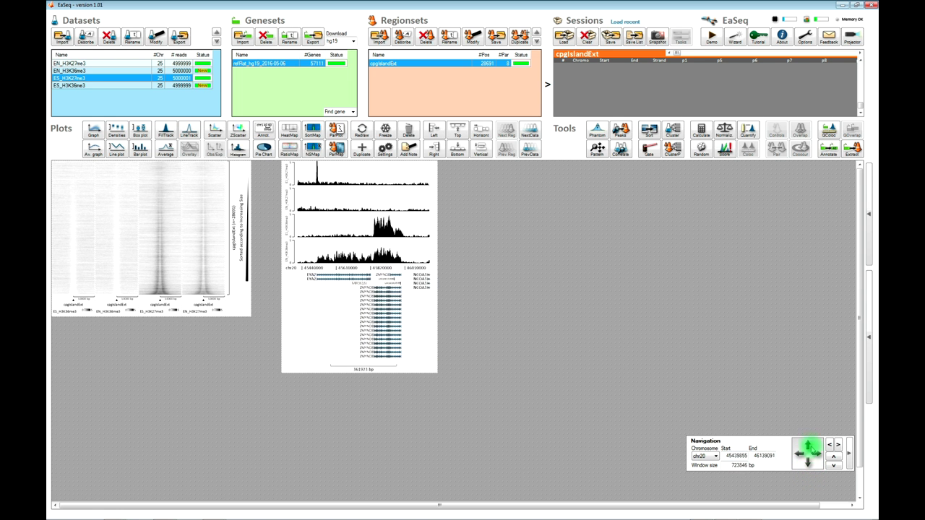
{"action": "left_click_drag", "start_coordinate": [809, 443], "coordinate": [810, 412]}
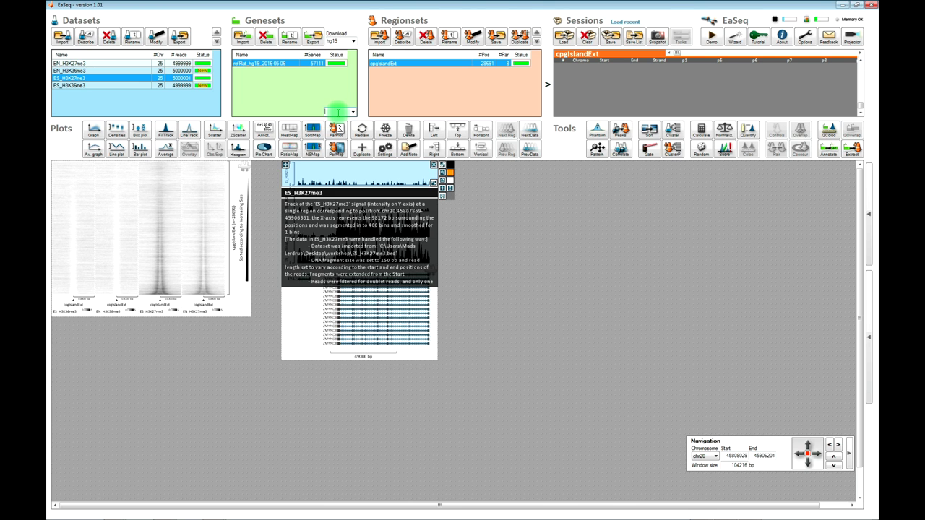
- Find ERBB2 and frame chr17 about 37.81–37.95 Mb, showing neighbouring GRB7 and IKZF3
{"action": "type", "text": "ef"}
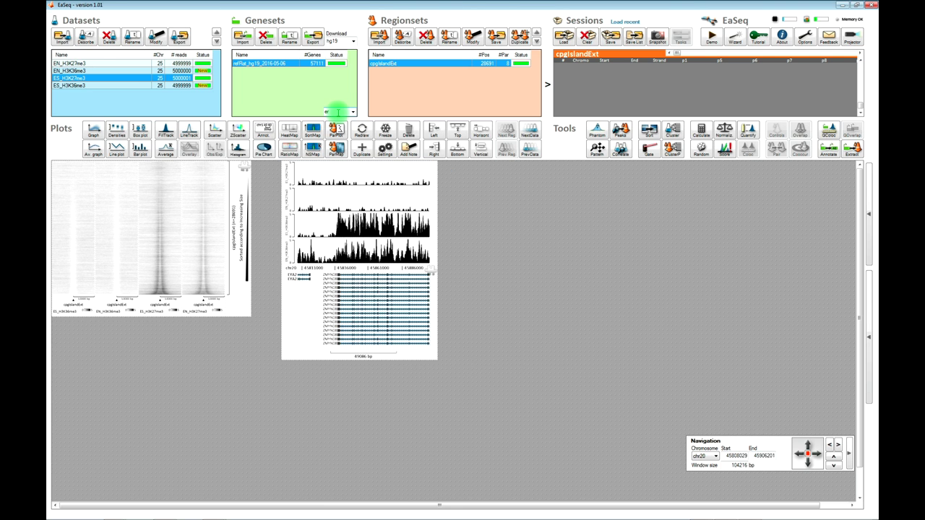
{"action": "left_click", "coordinate": [334, 115]}
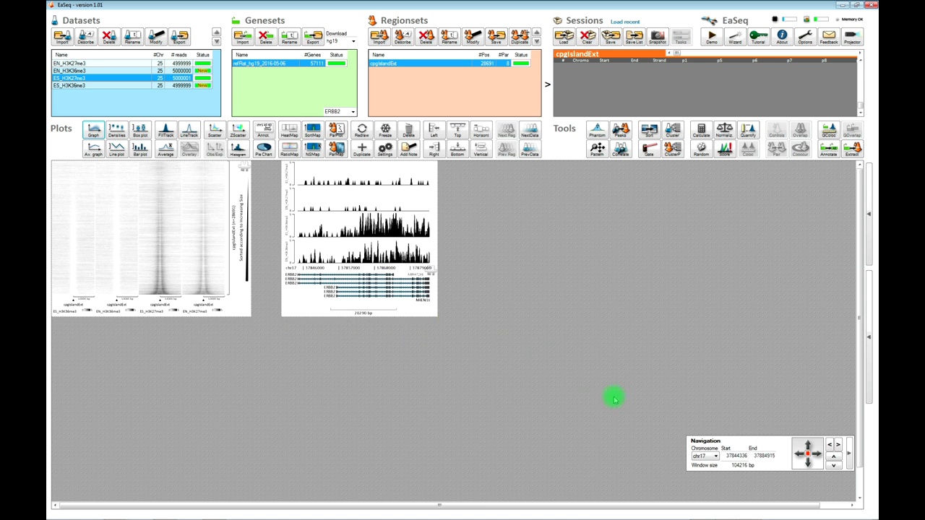
{"action": "left_click", "coordinate": [809, 461]}
{"action": "left_click", "coordinate": [813, 472]}
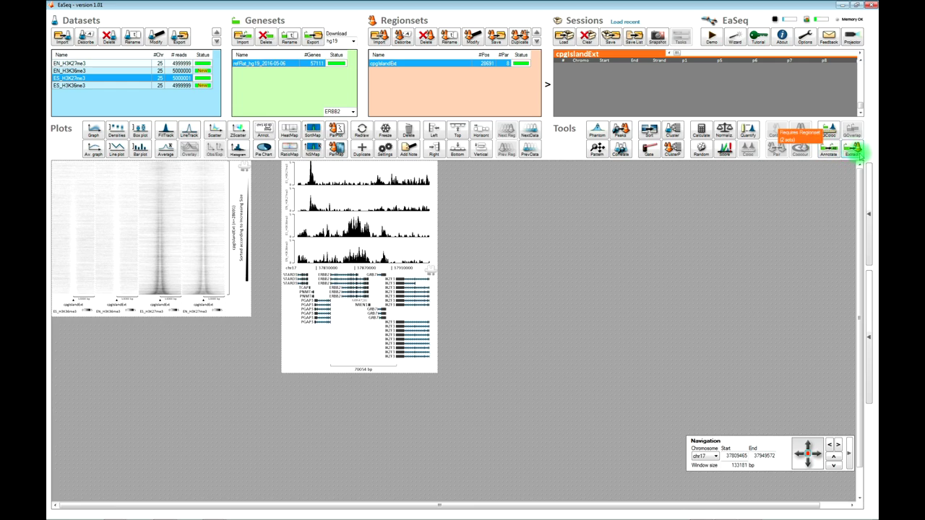
- Extract regions from gene Start with offsets -1000 and 1000, then select the new Genes_Extracted regionset
{"action": "left_click", "coordinate": [853, 151]}
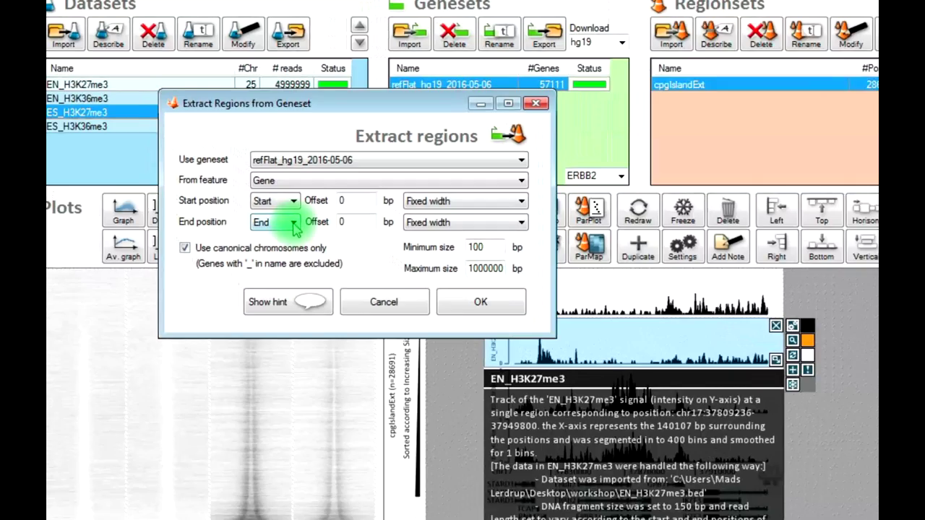
{"action": "left_click", "coordinate": [293, 223]}
{"action": "left_click", "coordinate": [285, 240]}
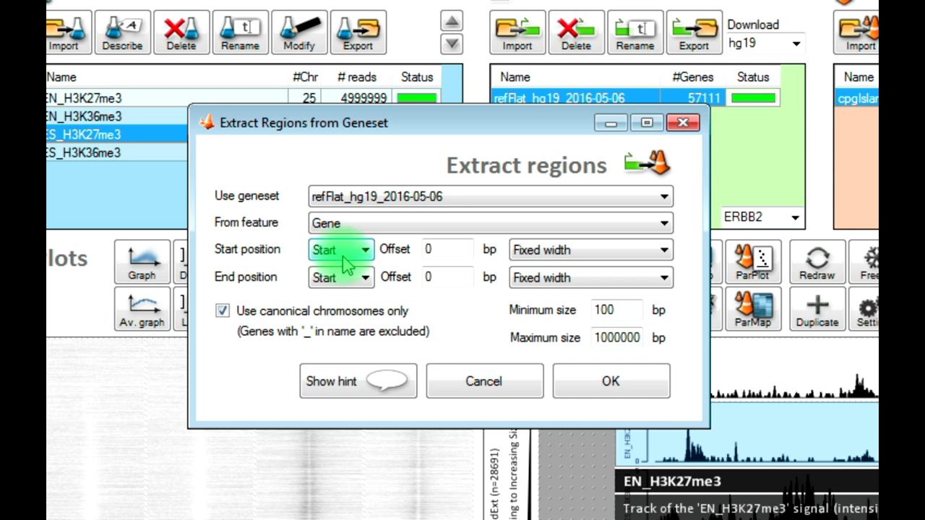
{"action": "left_click", "coordinate": [428, 249]}
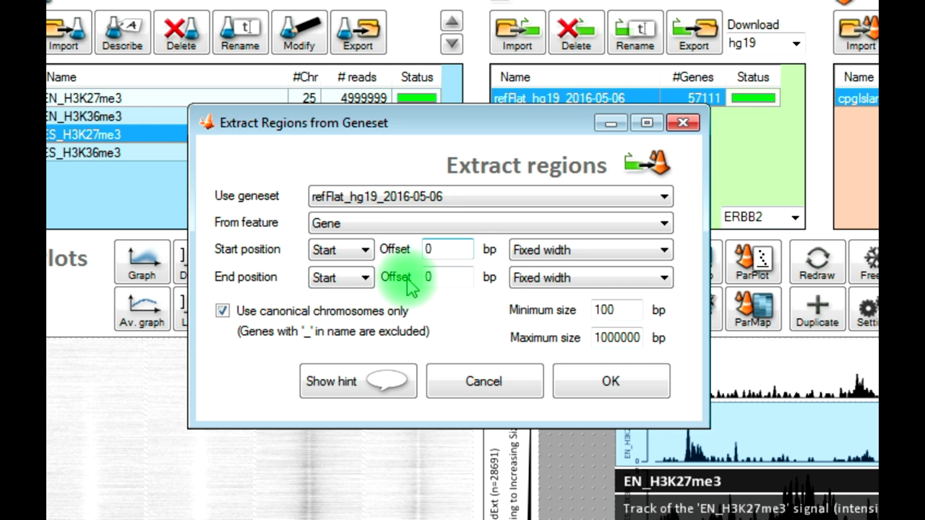
{"action": "type", "text": "-"}
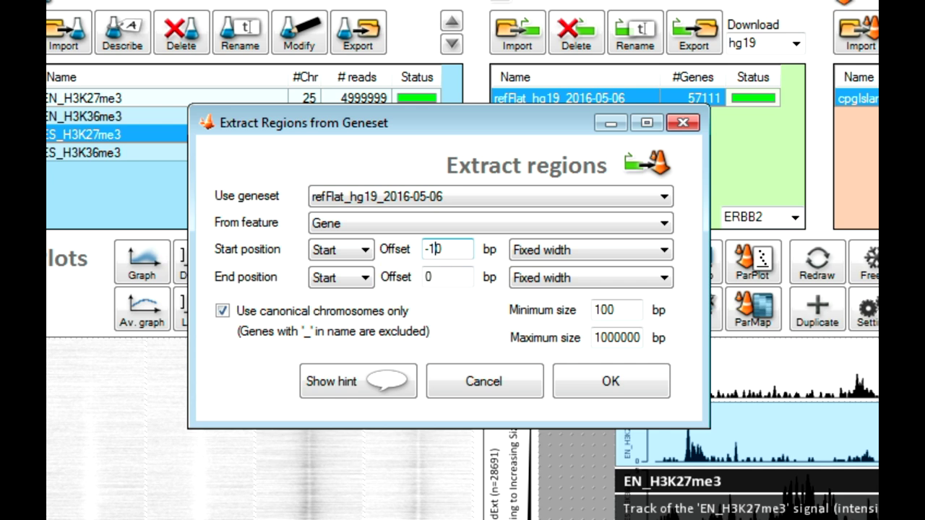
{"action": "type", "text": "1000"}
{"action": "left_click", "coordinate": [432, 278]}
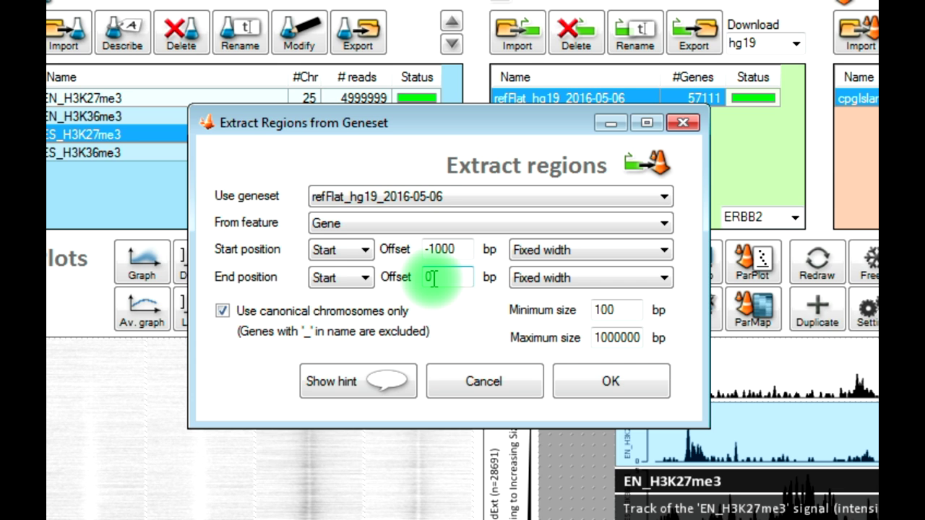
{"action": "type", "text": "10"}
{"action": "left_click", "coordinate": [447, 249]}
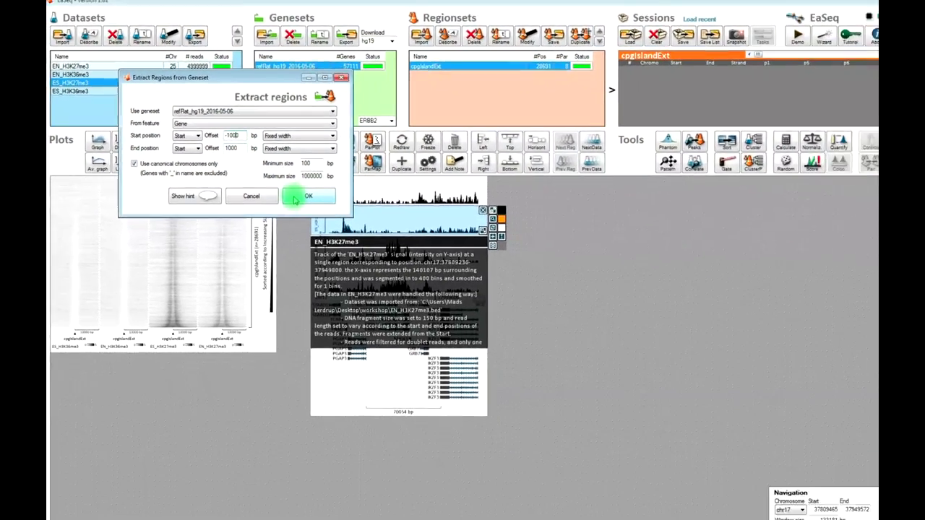
{"action": "left_click", "coordinate": [378, 240]}
{"action": "left_click", "coordinate": [421, 92]}
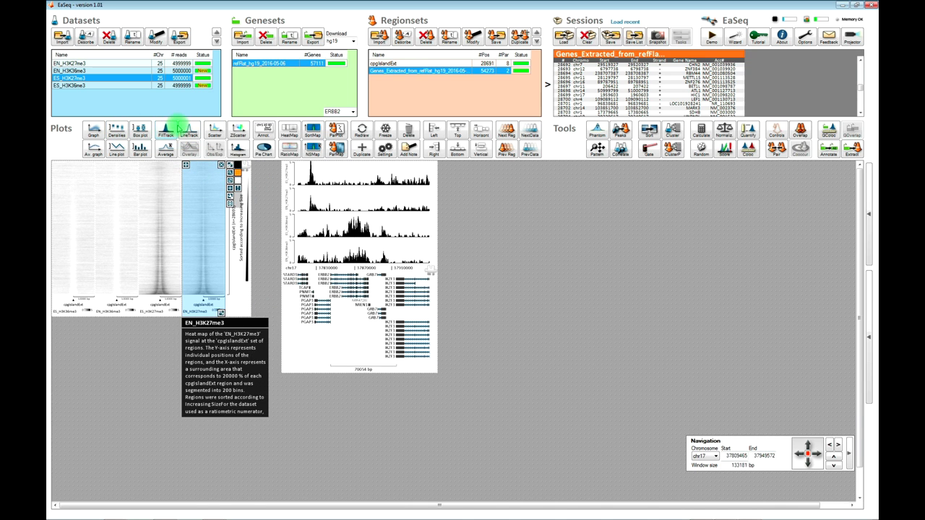
- Add an ES/EN H3K27me3 and H3K36me3 heatmap at the gene-start regions below the CpG-island heatmaps
{"action": "left_click", "coordinate": [287, 129]}
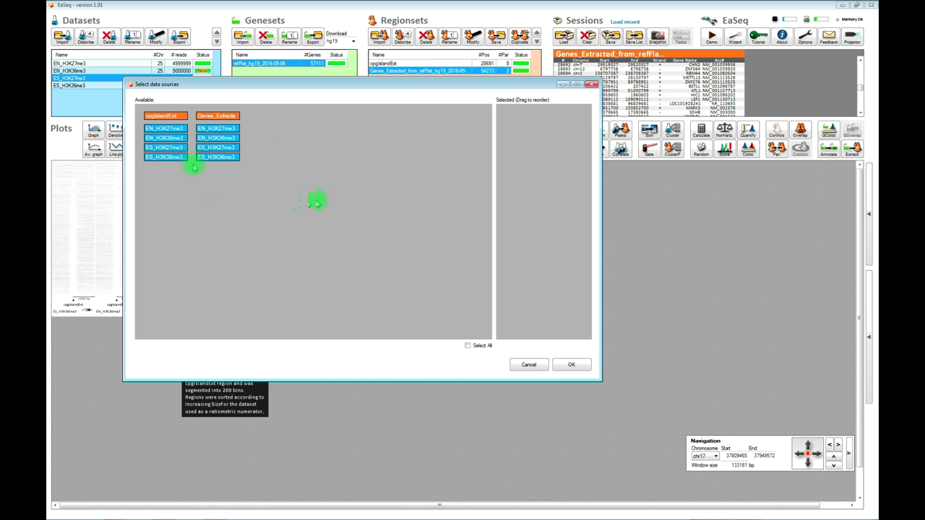
{"action": "left_click", "coordinate": [209, 130]}
{"action": "left_click", "coordinate": [213, 138]}
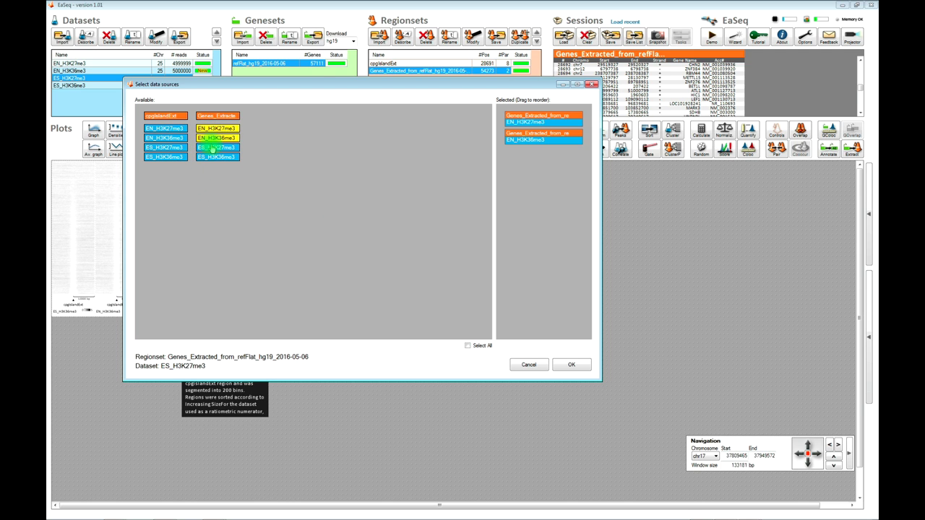
{"action": "left_click", "coordinate": [215, 148]}
{"action": "left_click", "coordinate": [215, 157]}
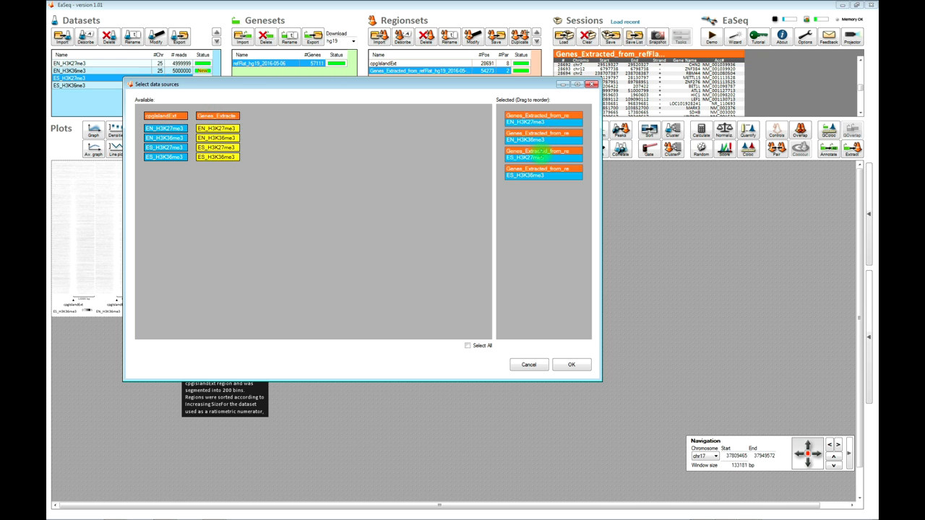
{"action": "left_click_drag", "start_coordinate": [548, 157], "coordinate": [542, 118]}
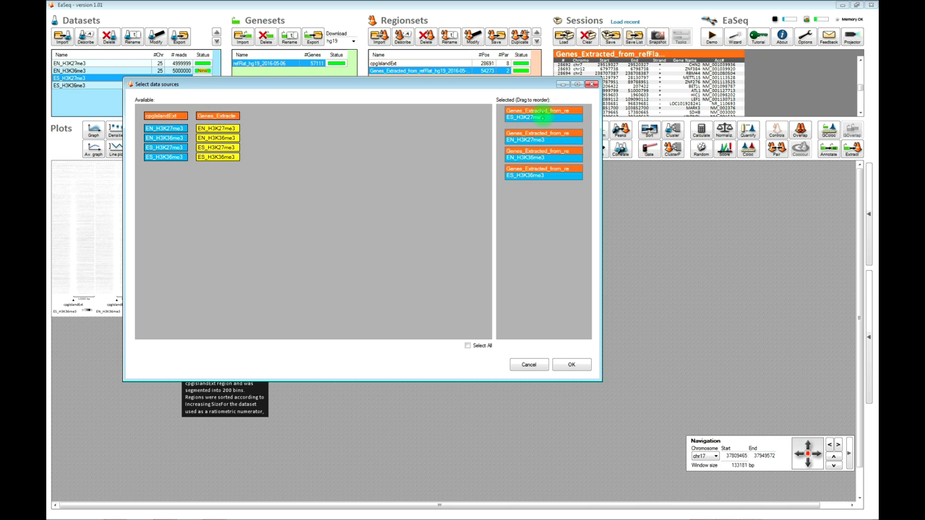
{"action": "left_click_drag", "start_coordinate": [537, 175], "coordinate": [542, 146]}
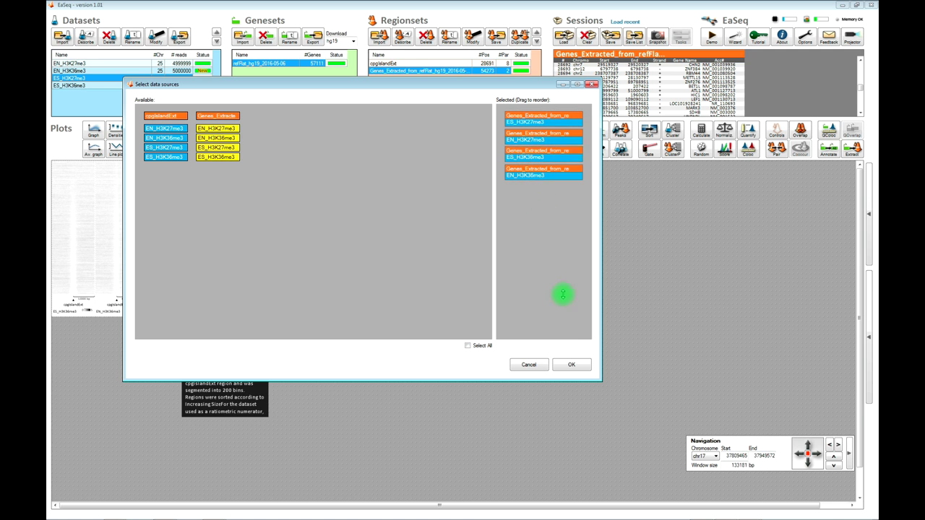
{"action": "left_click", "coordinate": [571, 365]}
{"action": "left_click_drag", "start_coordinate": [354, 480], "coordinate": [56, 319]}
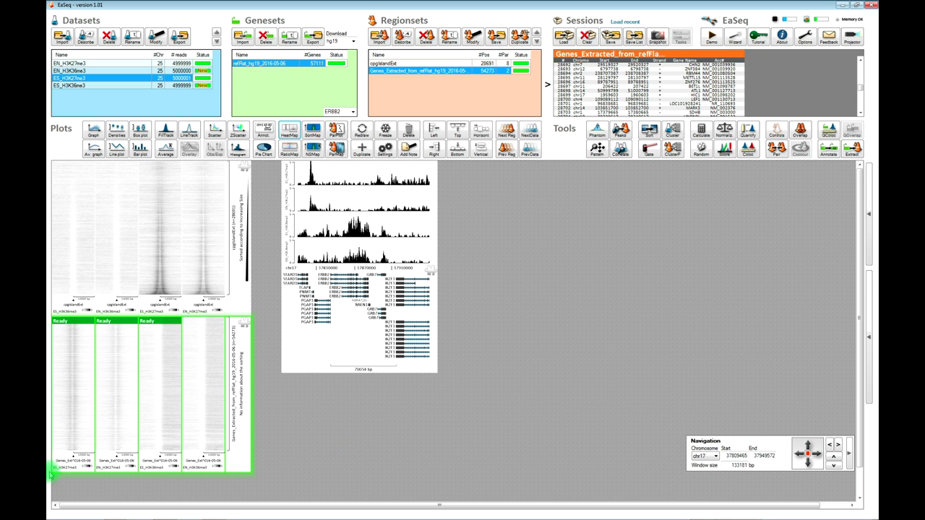
- Move the H3K36me3 gene-start heatmap columns ahead of the H3K27me3 columns to match the CpG-island layout
{"action": "left_click", "coordinate": [71, 448]}
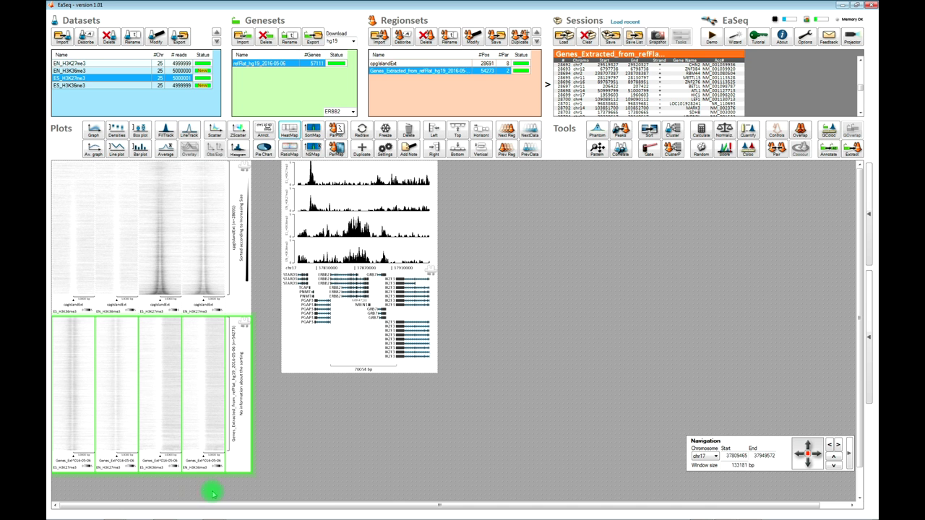
{"action": "left_click", "coordinate": [160, 451]}
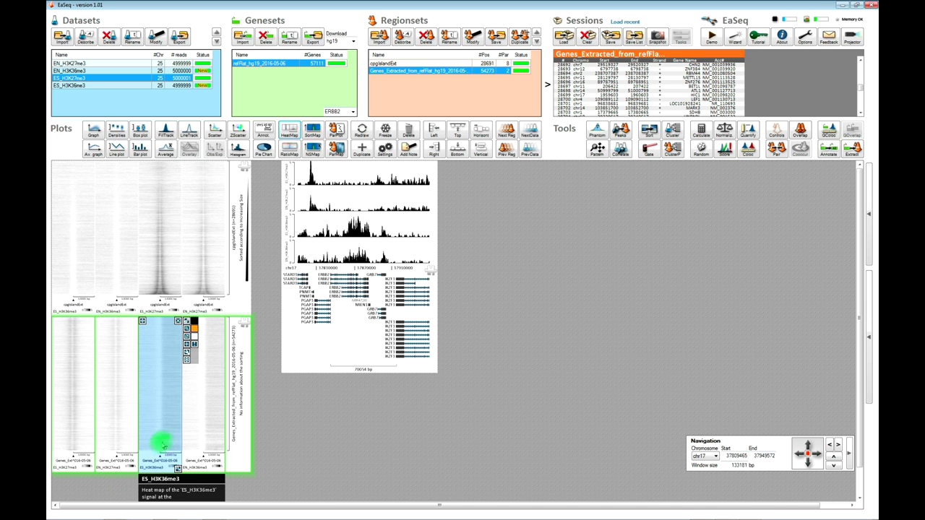
{"action": "mouse_move", "coordinate": [211, 422]}
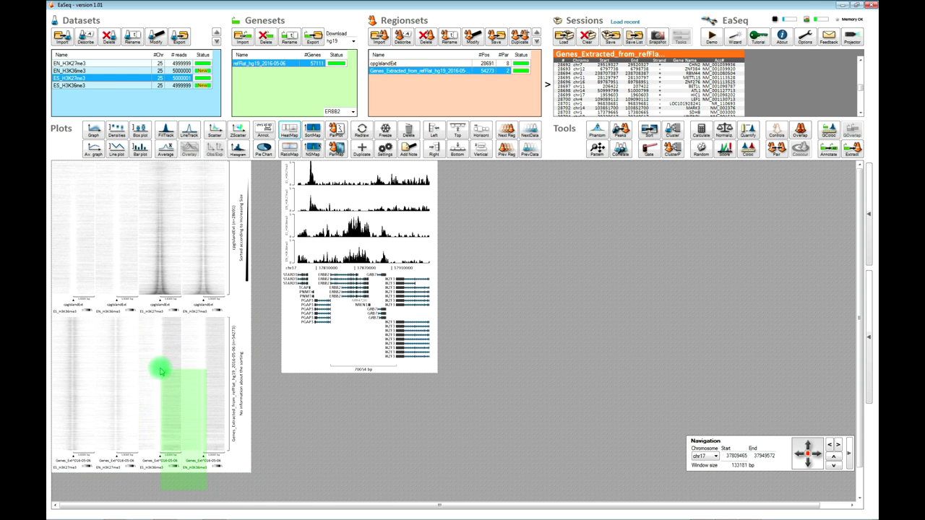
{"action": "mouse_move", "coordinate": [142, 337]}
{"action": "left_click_drag", "start_coordinate": [143, 325], "coordinate": [526, 288]}
{"action": "mouse_move", "coordinate": [72, 325]}
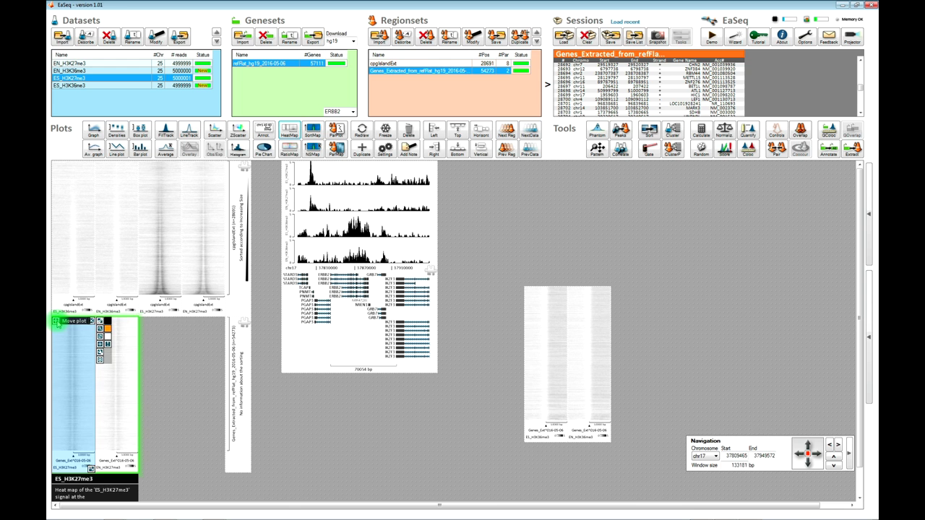
{"action": "left_click_drag", "start_coordinate": [135, 322], "coordinate": [86, 345]}
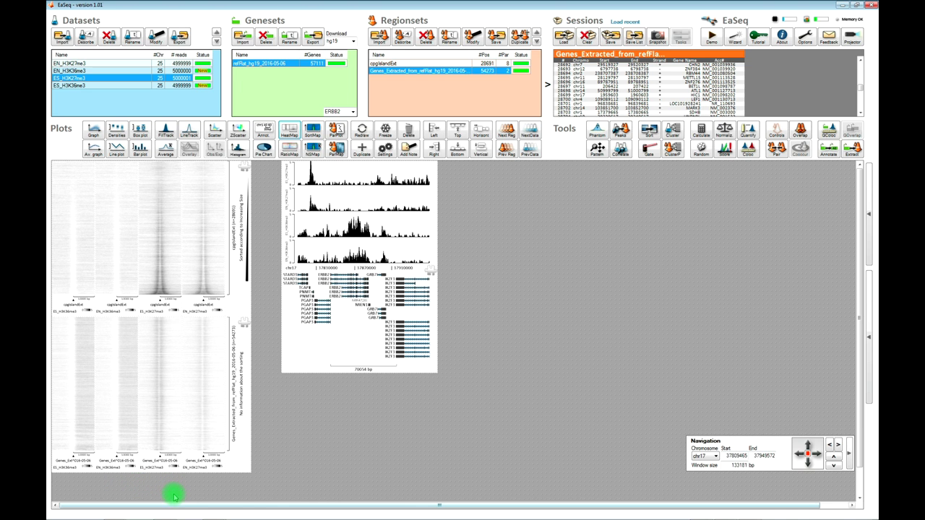
{"action": "mouse_move", "coordinate": [108, 267]}
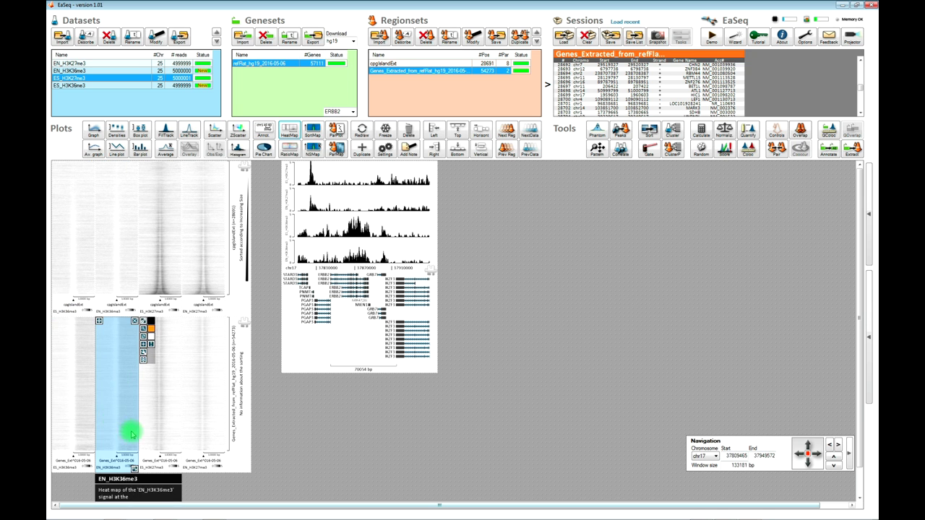
{"action": "mouse_move", "coordinate": [166, 269]}
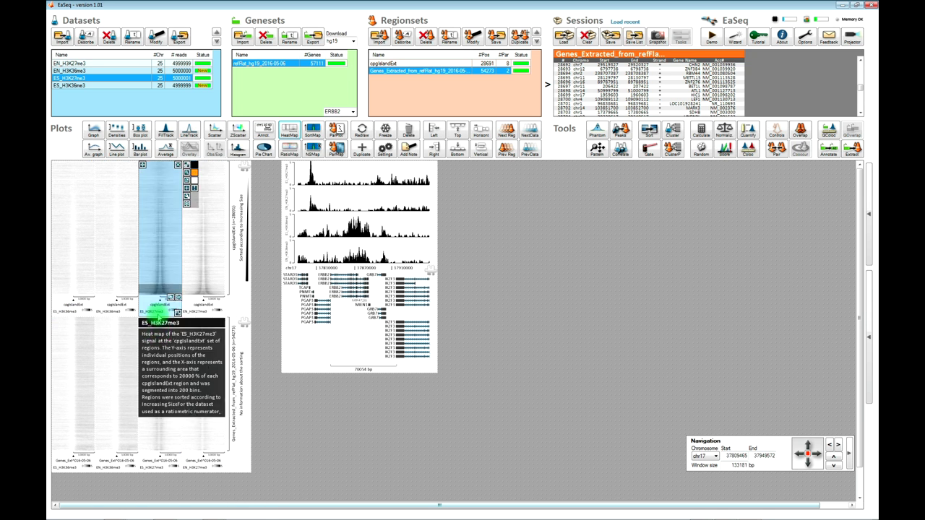
{"action": "mouse_move", "coordinate": [201, 369]}
{"action": "mouse_move", "coordinate": [172, 350]}
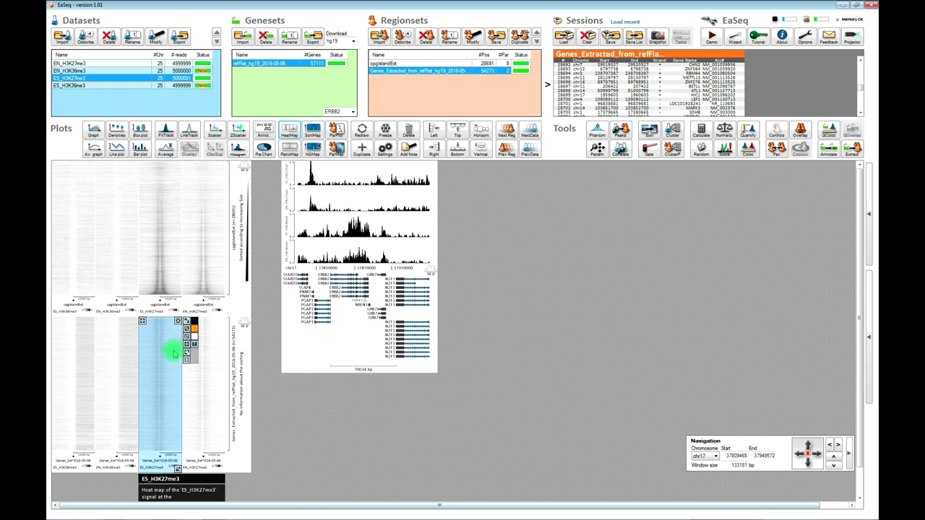
{"action": "mouse_move", "coordinate": [213, 229]}
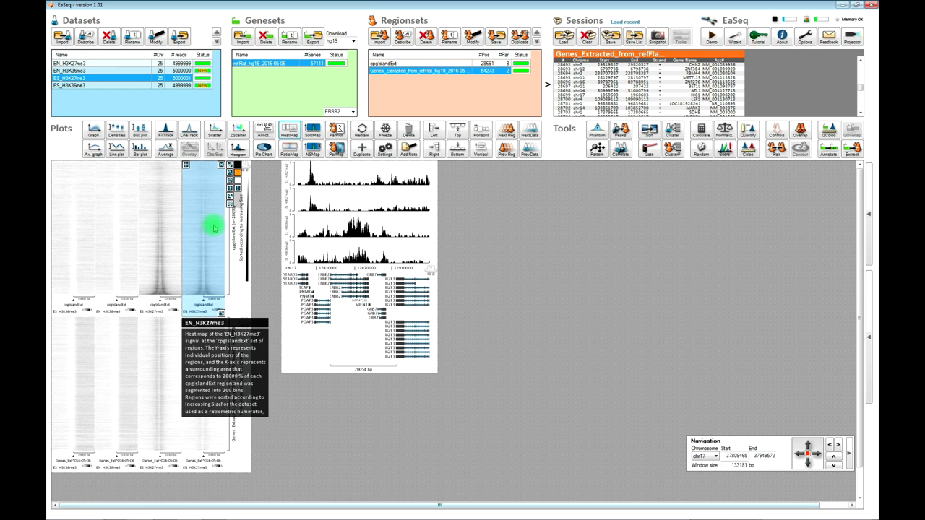
{"action": "mouse_move", "coordinate": [221, 435]}
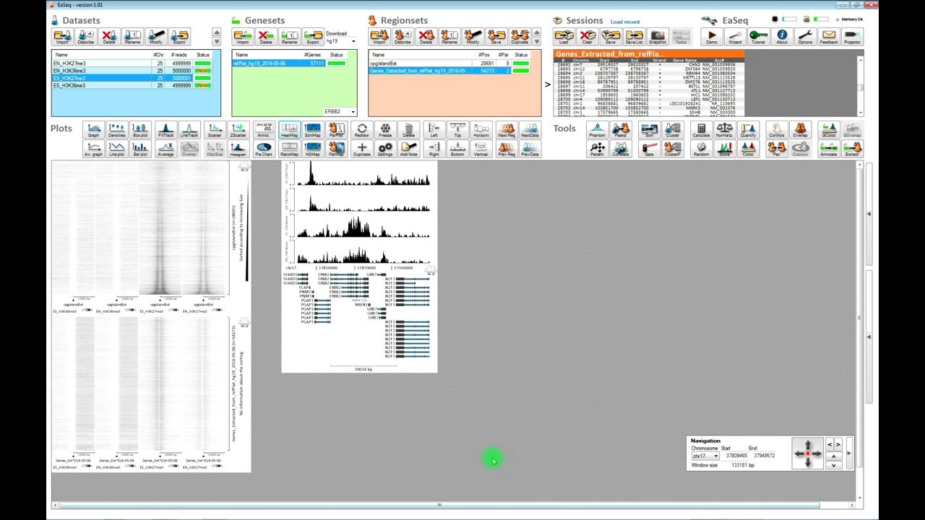
- Jump the browser to several heatmap rows on chr1, then the PAX3 region on chr2, and select EN_H3K27me3
{"action": "left_click", "coordinate": [155, 390]}
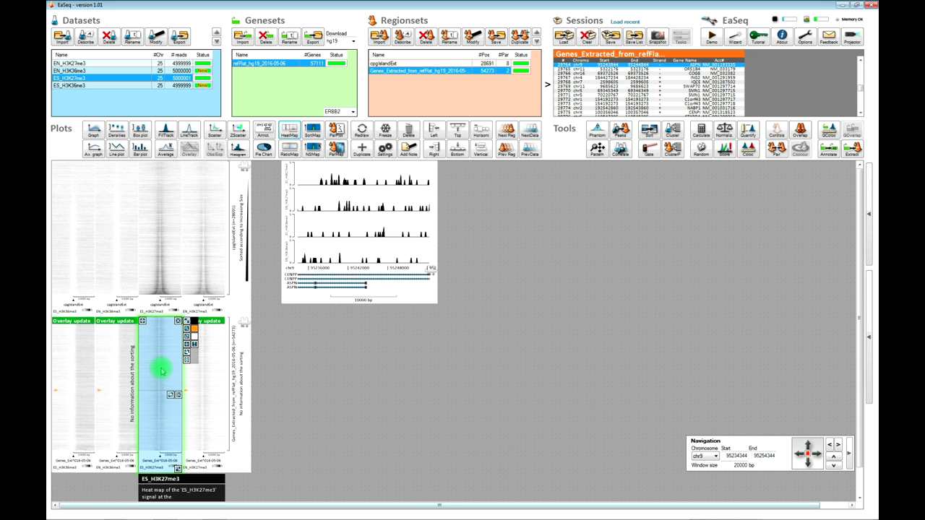
{"action": "left_click", "coordinate": [148, 377]}
{"action": "left_click", "coordinate": [119, 450]}
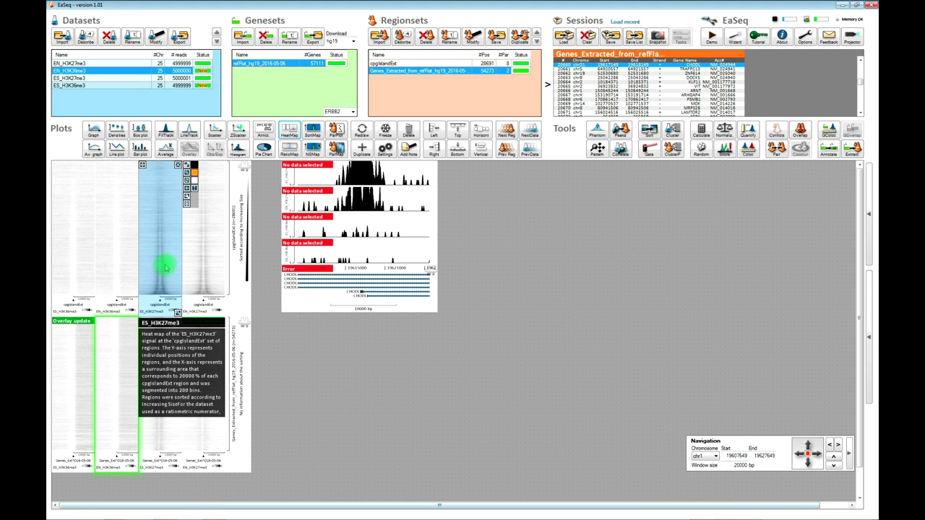
{"action": "left_click", "coordinate": [164, 261]}
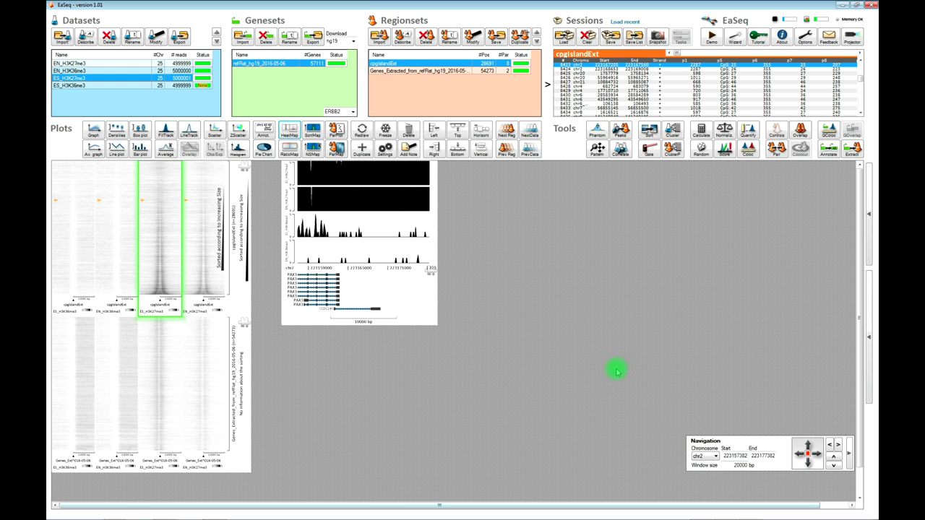
{"action": "left_click", "coordinate": [195, 304]}
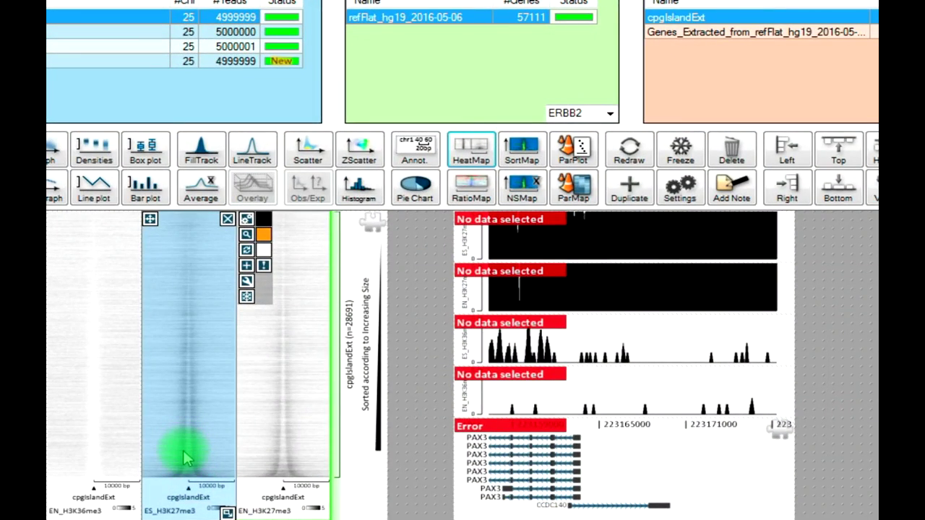
- Mark the bottom band of the ES_H3K27me3 heatmap and gate those 2,657 regions into a regionset
{"action": "left_click_drag", "start_coordinate": [183, 451], "coordinate": [184, 480]}
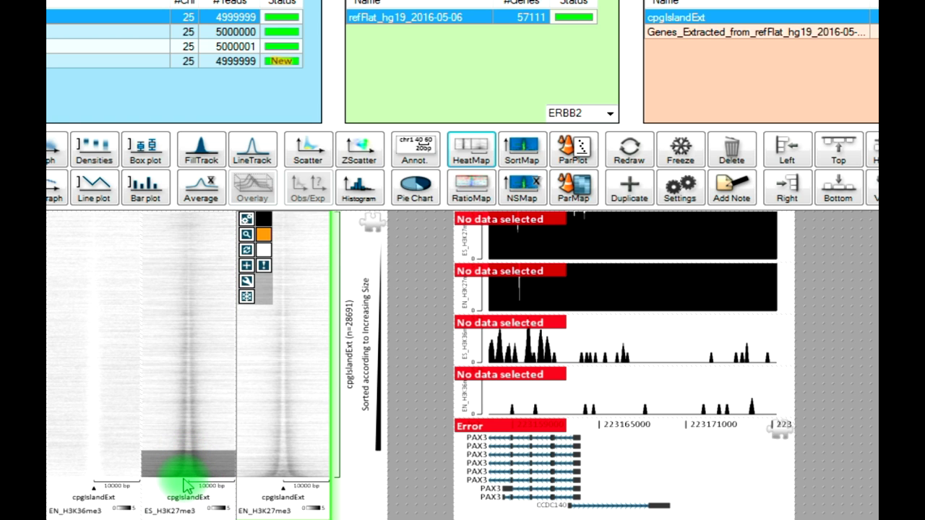
{"action": "left_click", "coordinate": [185, 485]}
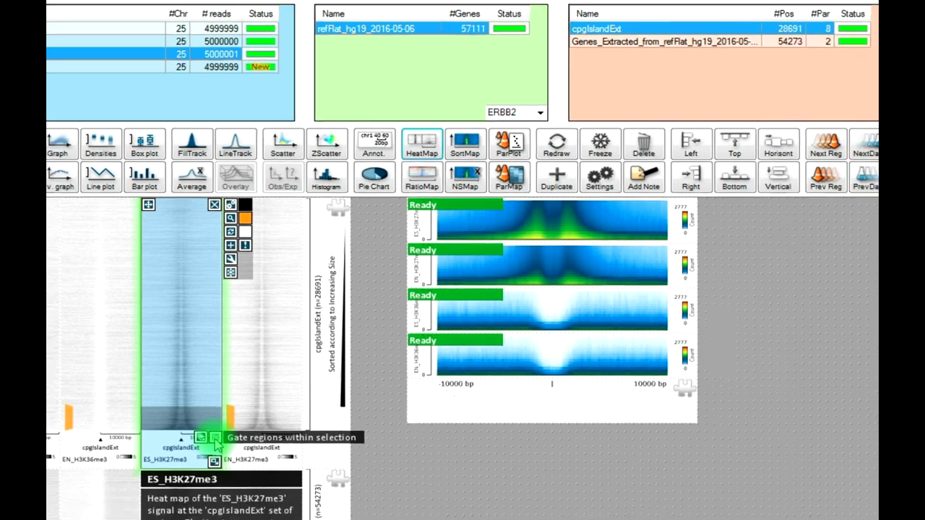
{"action": "left_click", "coordinate": [228, 485]}
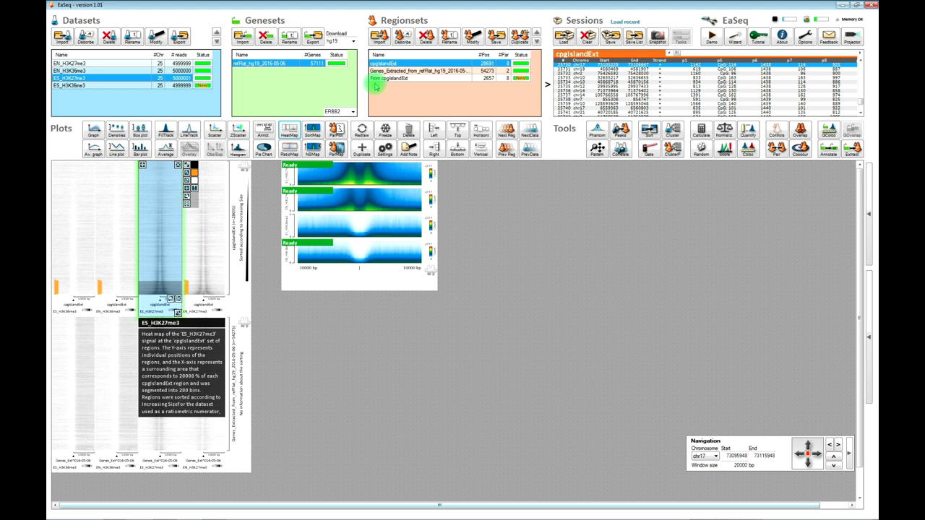
- Rename the 2,657-region 'From cpgIslandExt' regionset to 'Broad CGIs'
{"action": "double_click", "coordinate": [375, 79]}
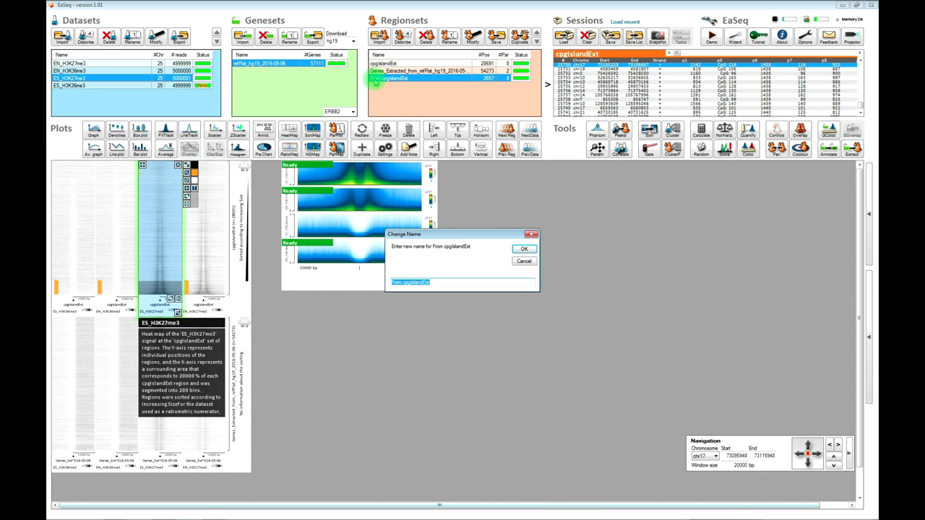
{"action": "type", "text": "Broad CGI"}
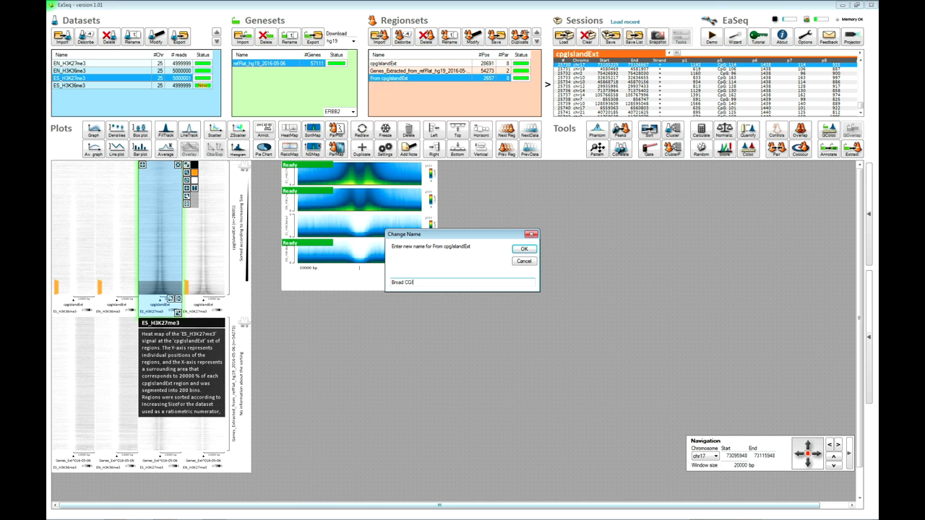
{"action": "key", "text": "Return"}
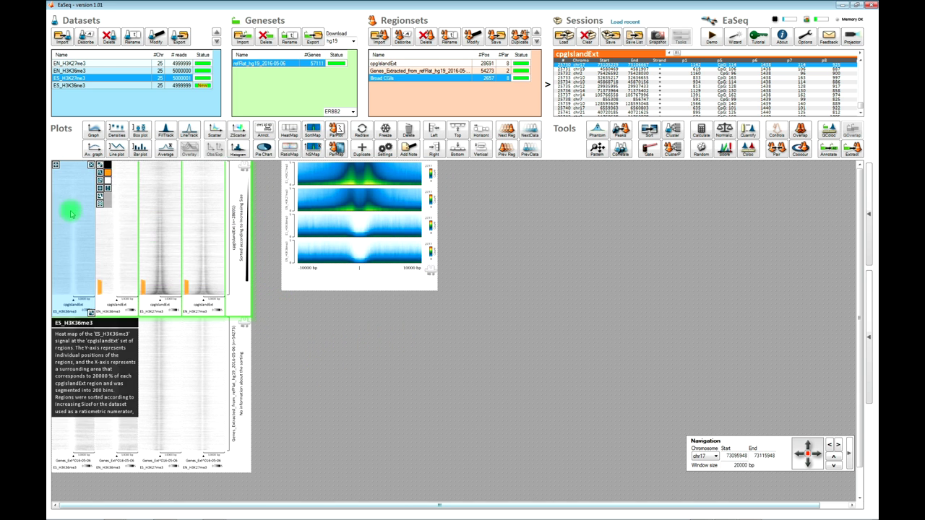
- Duplicate the upper cpgIslandExt heatmap plot and move the copy beside the profile plot
{"action": "left_click", "coordinate": [361, 150]}
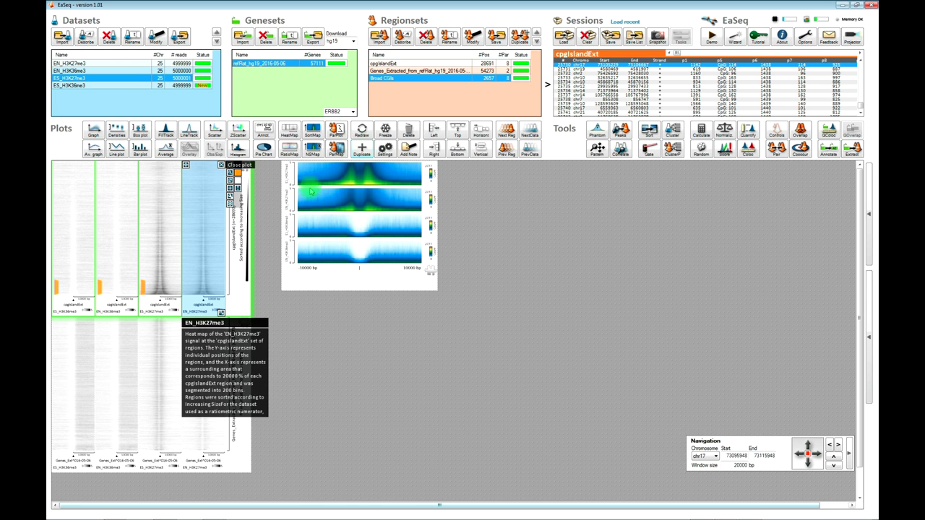
{"action": "left_click", "coordinate": [55, 221]}
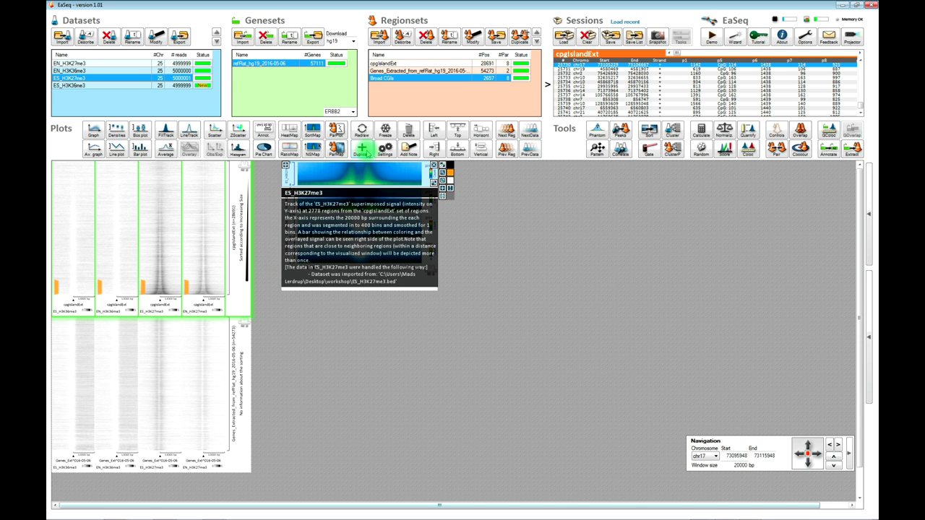
{"action": "left_click", "coordinate": [365, 152]}
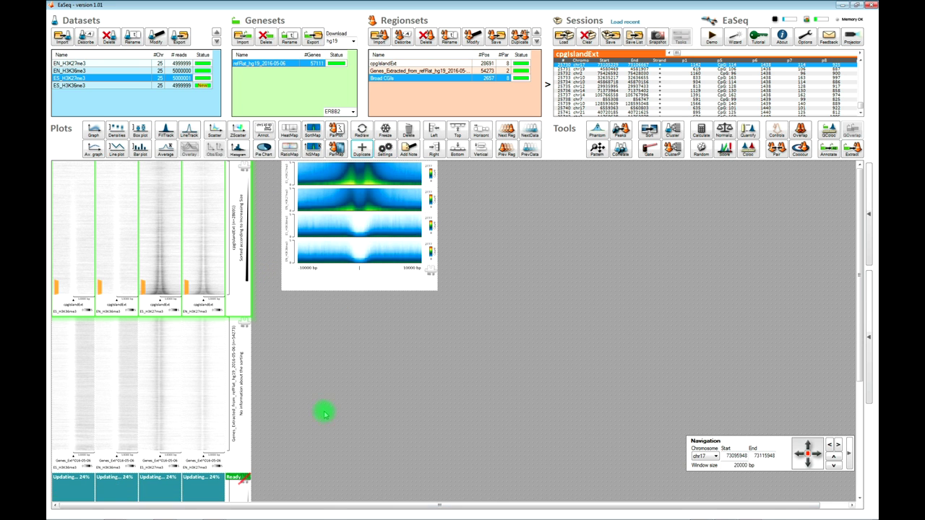
{"action": "left_click", "coordinate": [54, 474]}
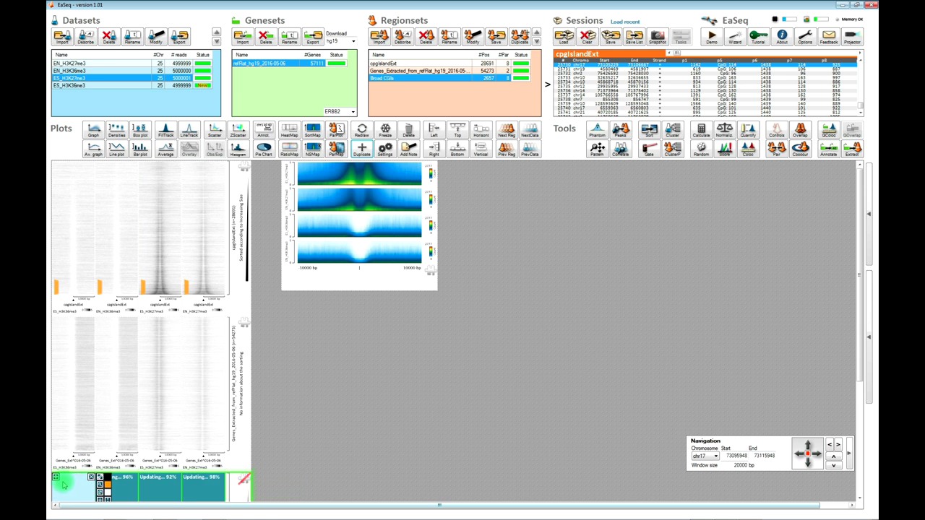
{"action": "left_click", "coordinate": [56, 479]}
{"action": "left_click", "coordinate": [471, 167]}
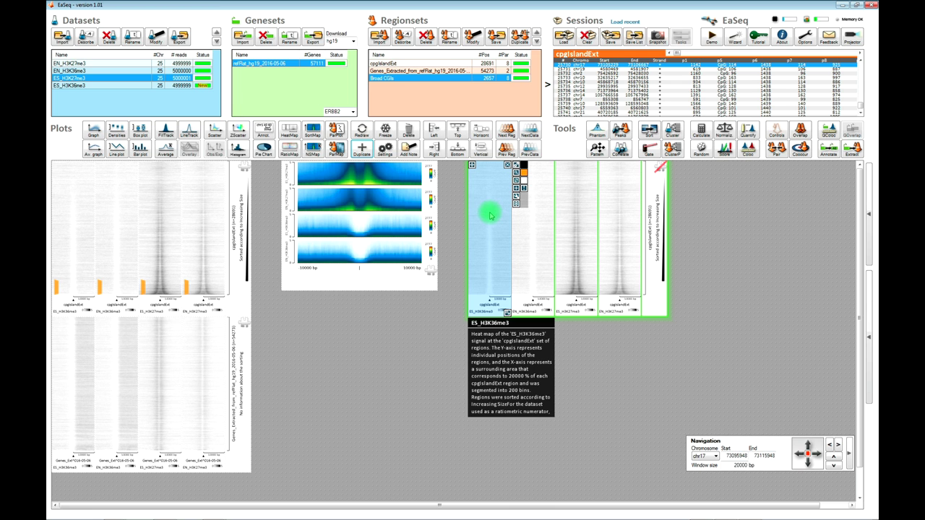
- Step the copied heatmap plot with Next Reg to the 2,657-region Broad CGIs set
{"action": "left_click", "coordinate": [506, 133]}
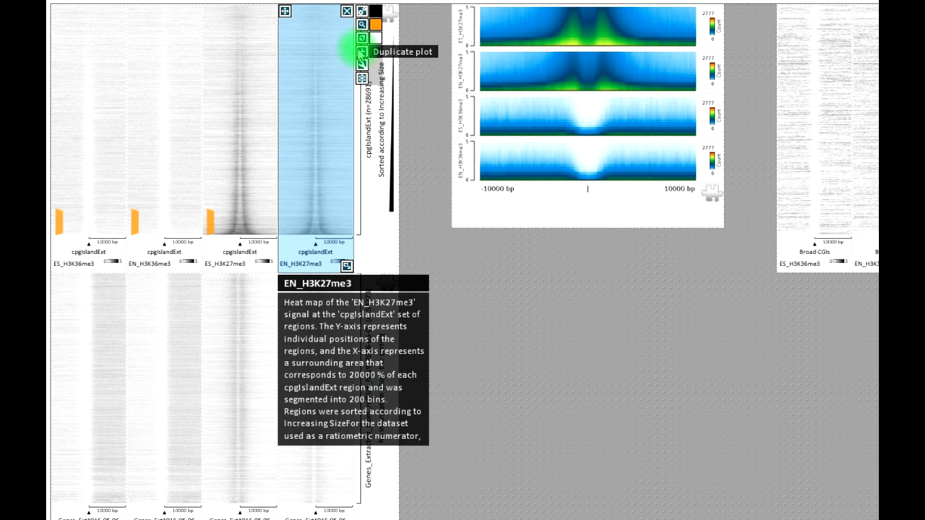
{"action": "left_click", "coordinate": [361, 51]}
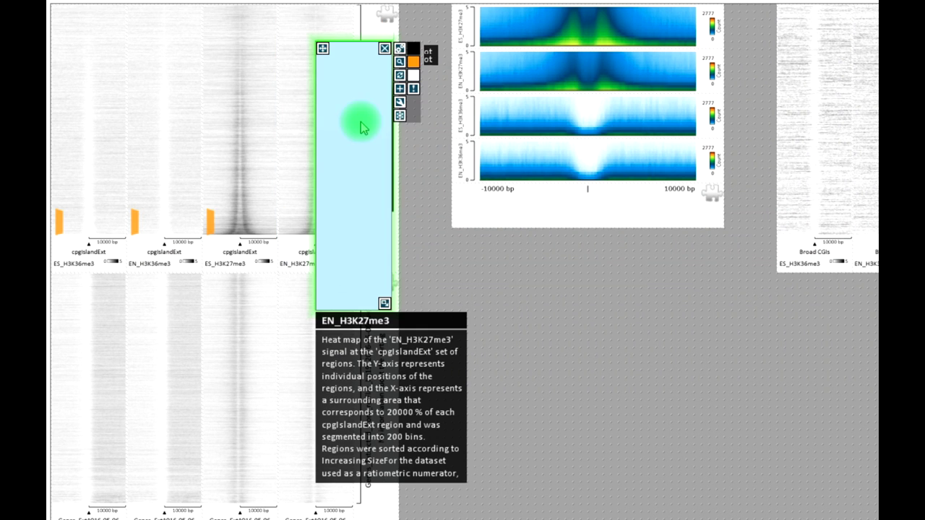
{"action": "left_click_drag", "start_coordinate": [323, 47], "coordinate": [590, 248]}
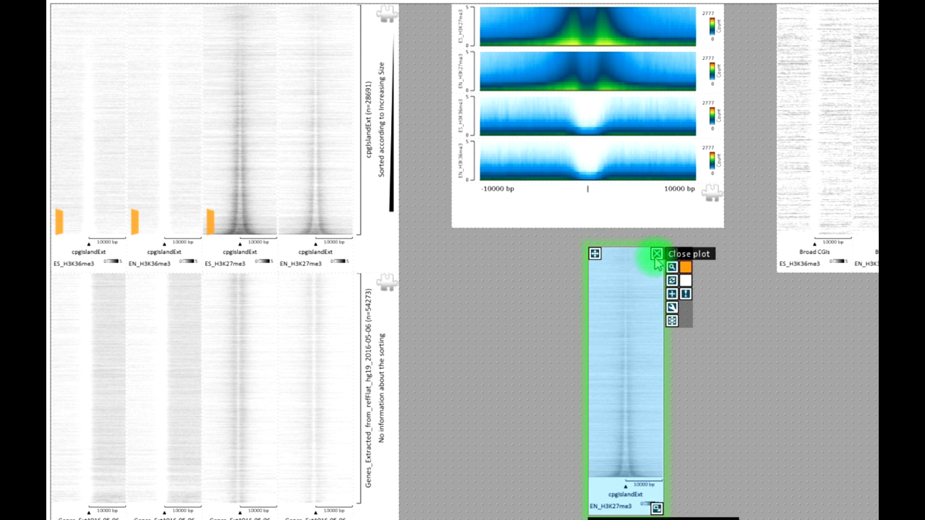
{"action": "left_click_drag", "start_coordinate": [656, 508], "coordinate": [656, 353]}
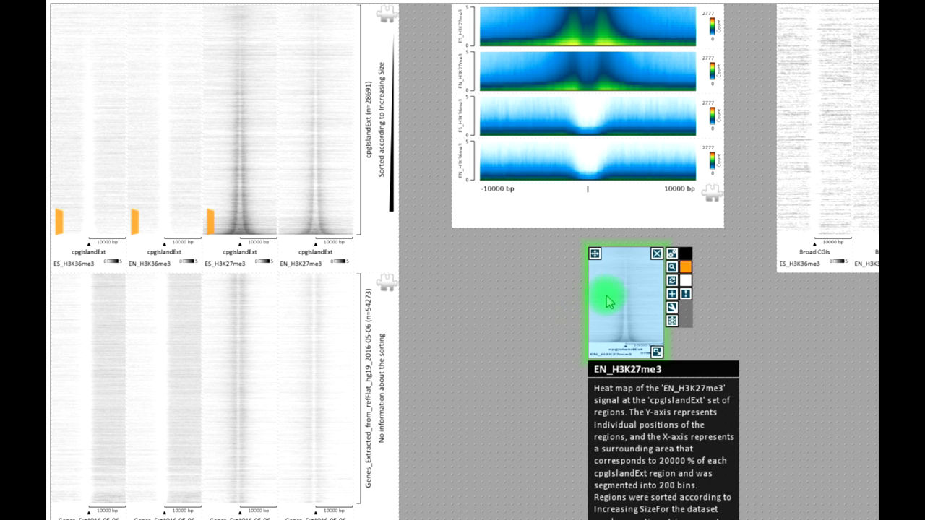
{"action": "left_click_drag", "start_coordinate": [594, 255], "coordinate": [509, 266]}
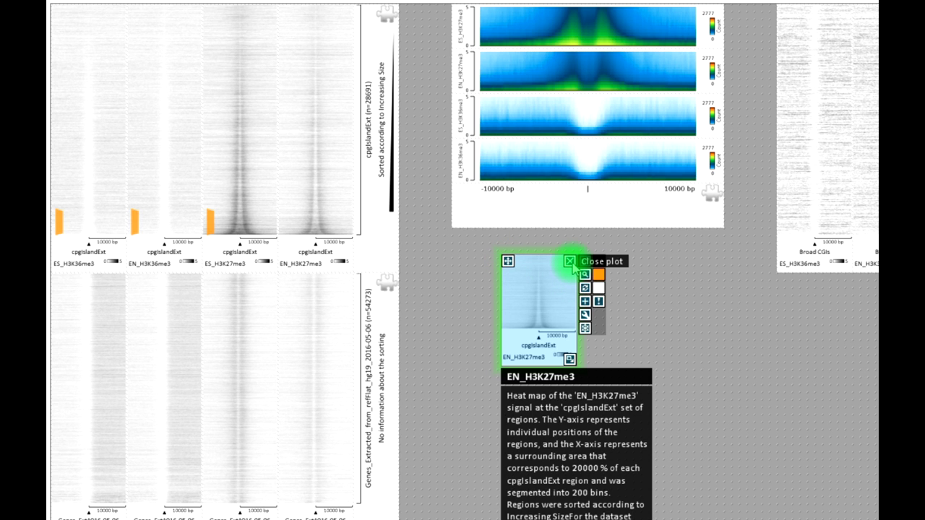
{"action": "left_click", "coordinate": [570, 261]}
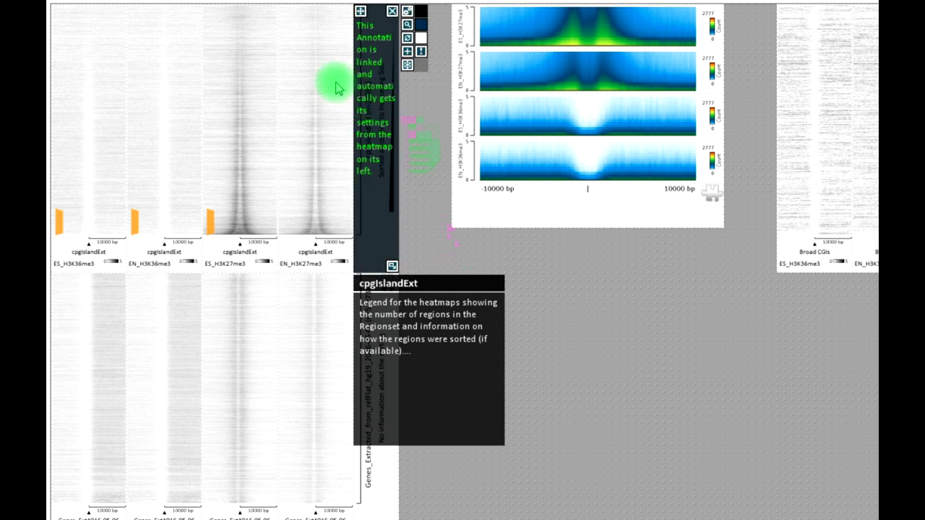
{"action": "mouse_move", "coordinate": [323, 75]}
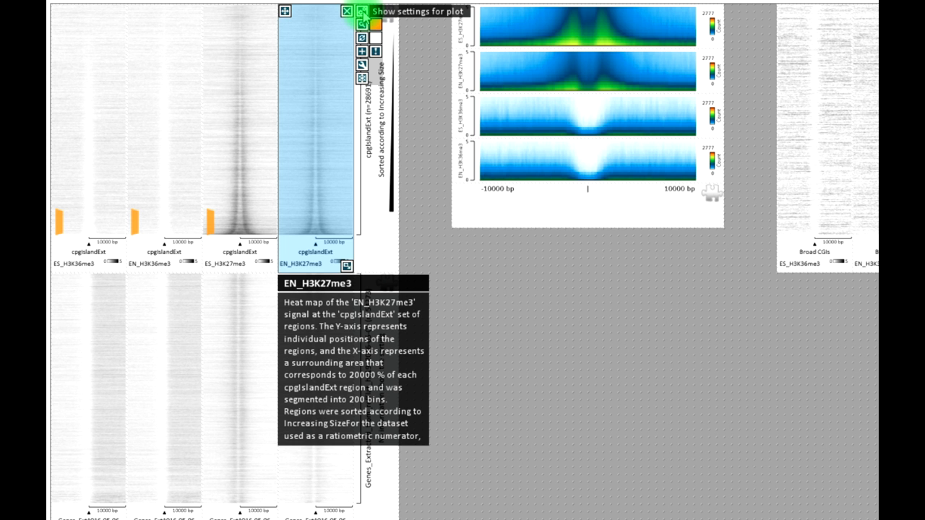
- Review the EN_H3K27me3 heatmap settings, then box-select all four cpgIslandExt heatmap columns
{"action": "left_click", "coordinate": [362, 12]}
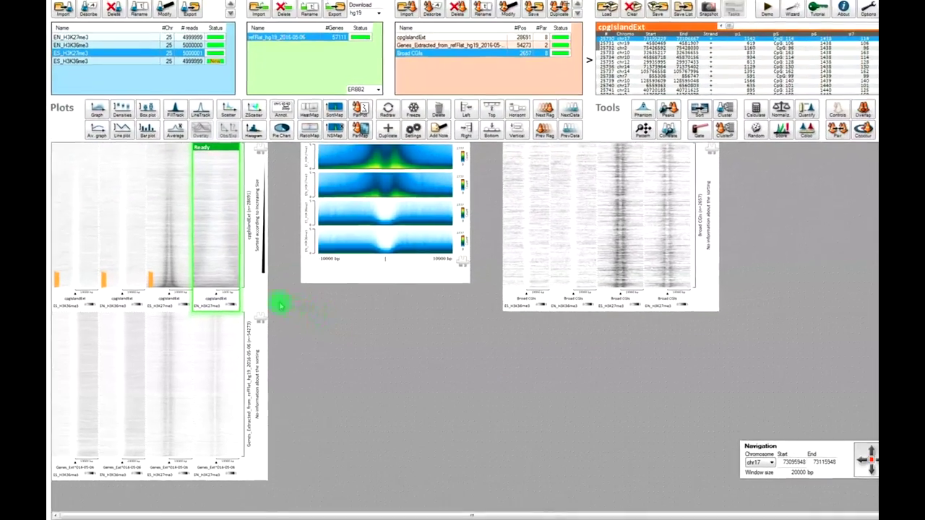
{"action": "mouse_move", "coordinate": [219, 266]}
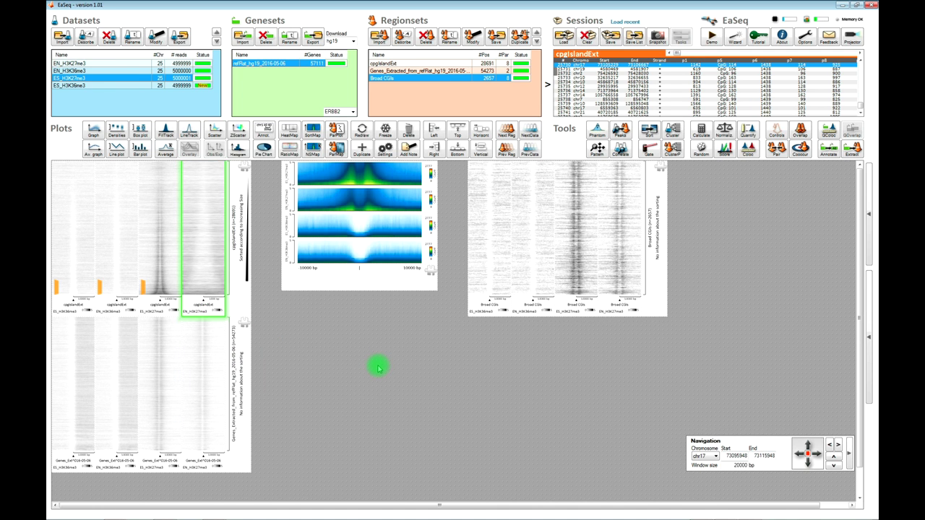
{"action": "left_click", "coordinate": [273, 281]}
{"action": "left_click_drag", "start_coordinate": [272, 281], "coordinate": [65, 199]}
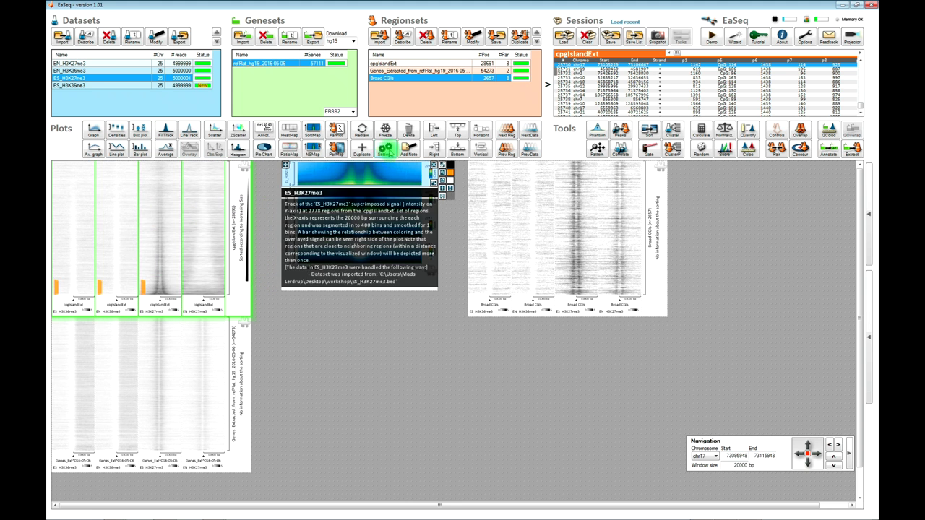
- Give the selected cpgIslandExt heatmaps a 4000 bp window and a new colour-scale maximum count, then redraw
{"action": "left_click", "coordinate": [385, 150]}
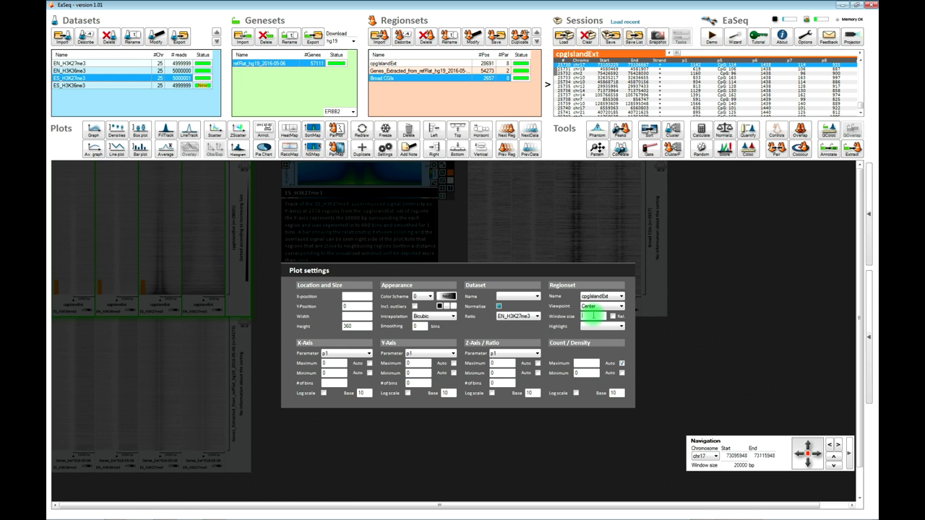
{"action": "left_click", "coordinate": [593, 316]}
{"action": "type", "text": "4"}
{"action": "left_click", "coordinate": [589, 312]}
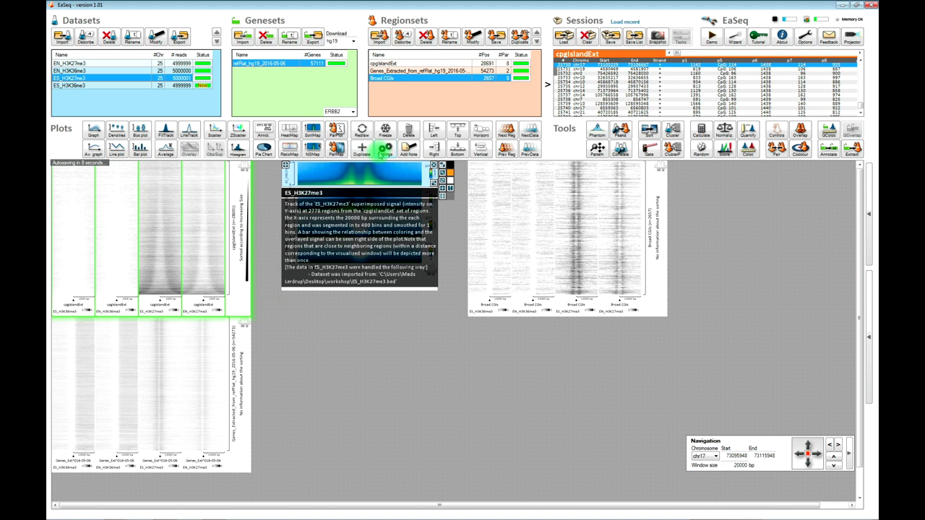
{"action": "left_click", "coordinate": [384, 150]}
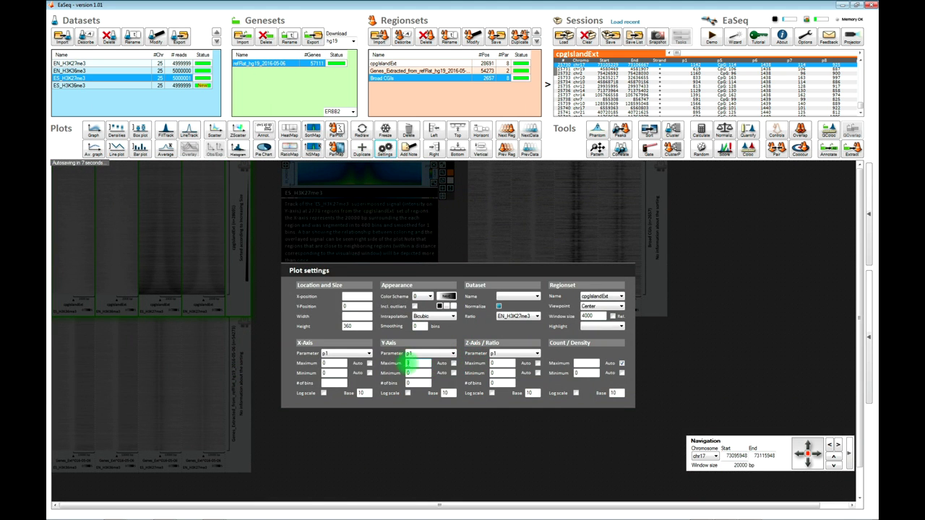
{"action": "left_click", "coordinate": [585, 364]}
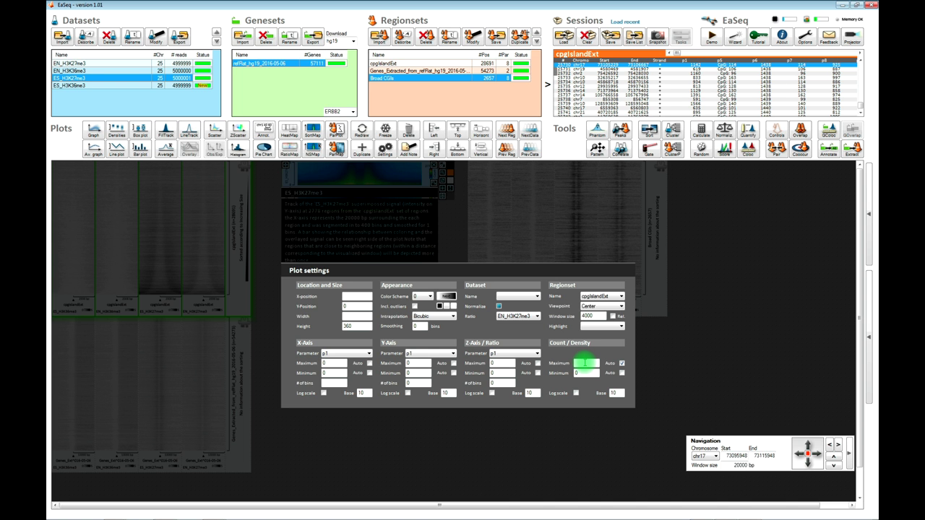
{"action": "key", "text": "Return"}
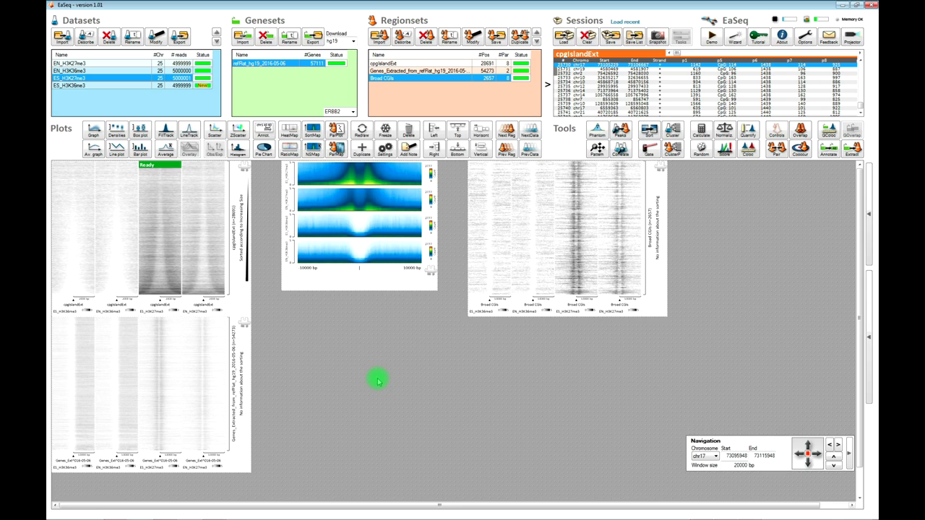
- Pull the ES_H3K36me3 Broad CGIs column out as a separate plot below the gene-start heatmaps
{"action": "left_click", "coordinate": [484, 289]}
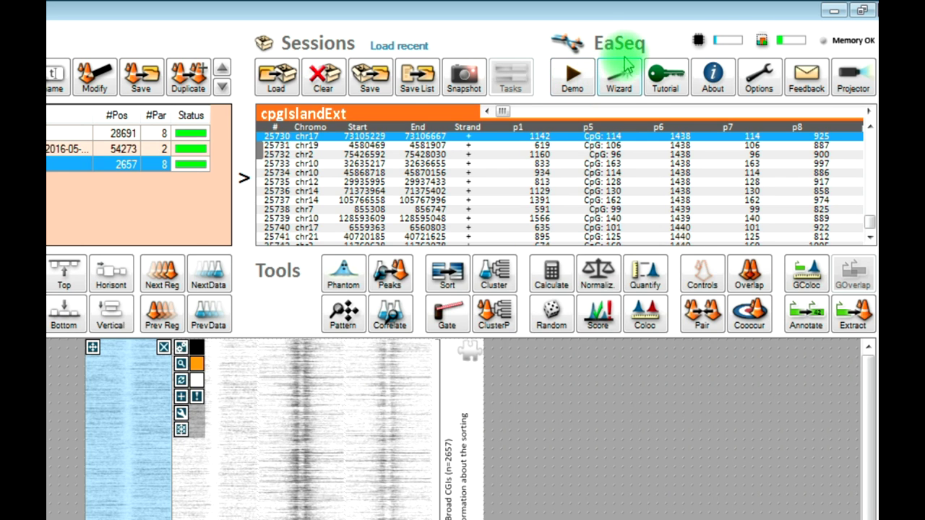
{"action": "left_click", "coordinate": [665, 87]}
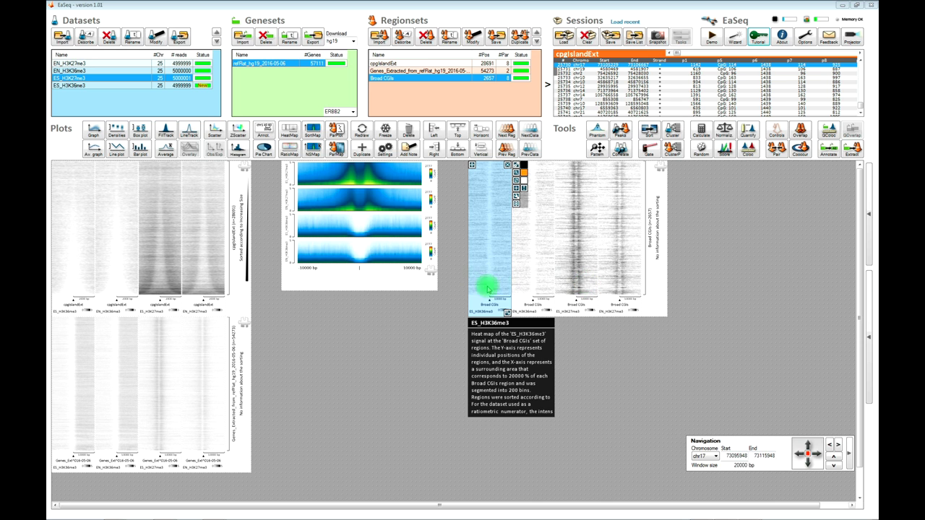
{"action": "left_click_drag", "start_coordinate": [480, 266], "coordinate": [518, 471]}
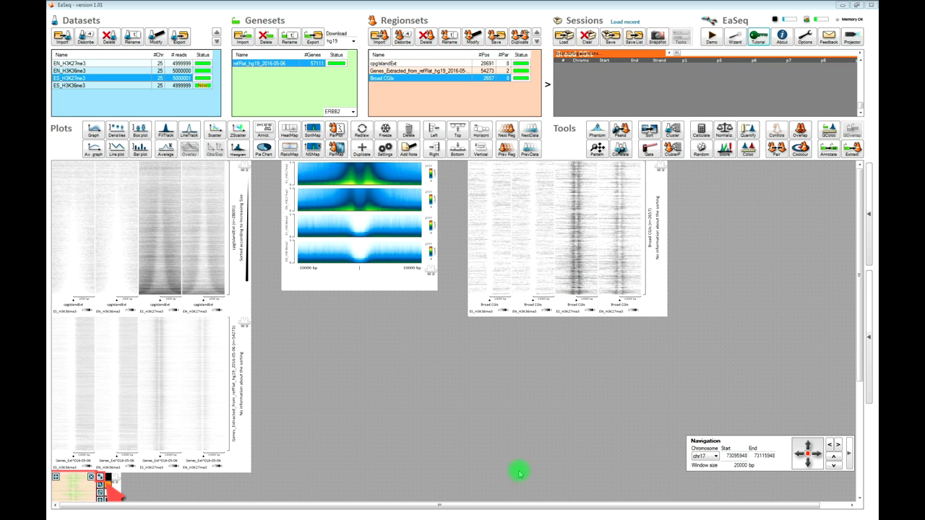